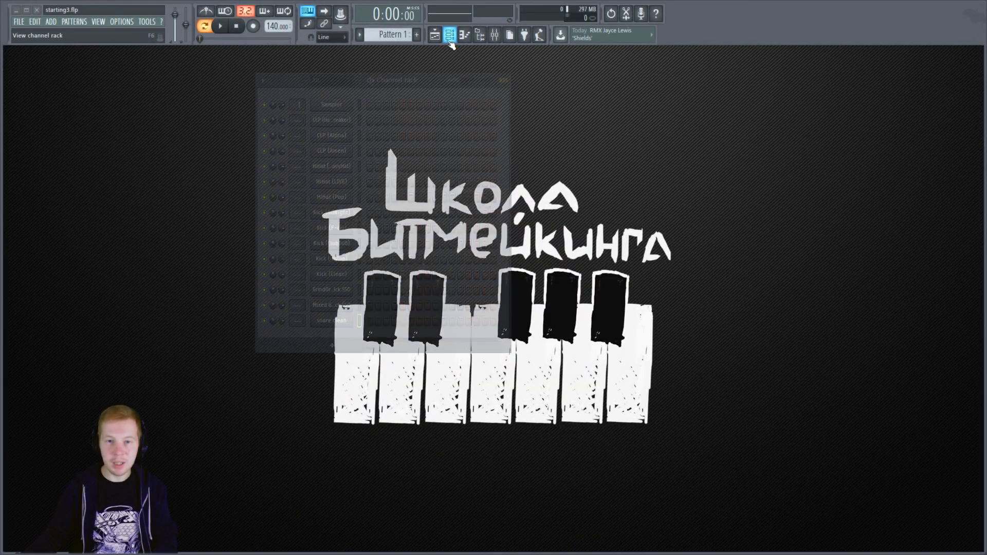
# Step: Open the CLP (Heartbreaker) channel settings, audition the clap and raise Trim to cut the silence around the sample
pyautogui.moveTo(461, 83); pyautogui.dragTo(540, 88)
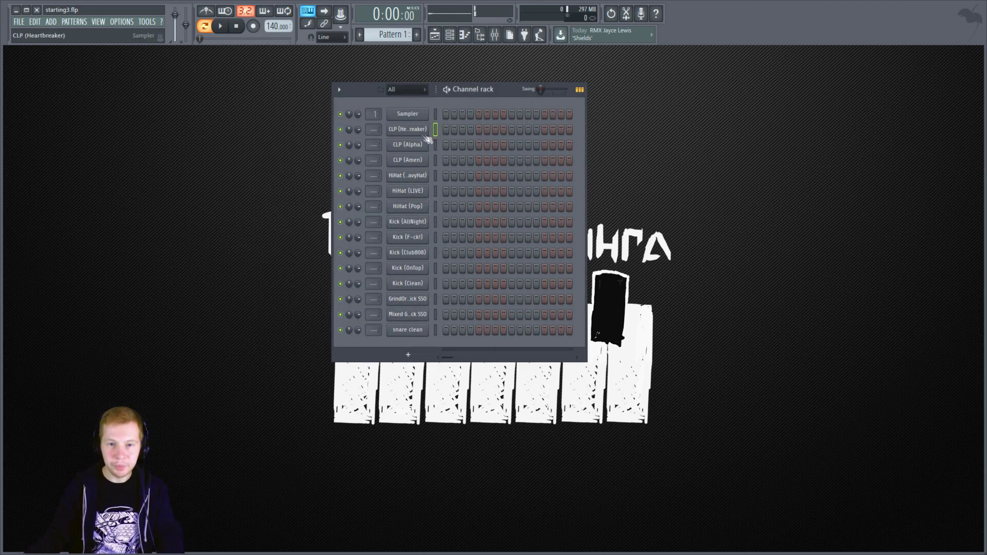
pyautogui.click(429, 130)
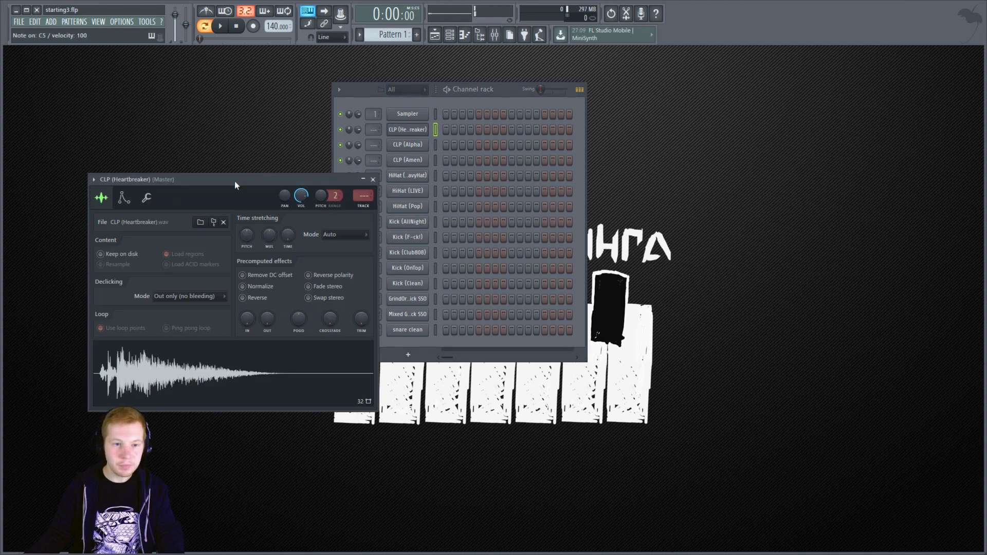
pyautogui.moveTo(234, 180); pyautogui.dragTo(341, 168)
pyautogui.click(230, 186)
pyautogui.click(208, 185)
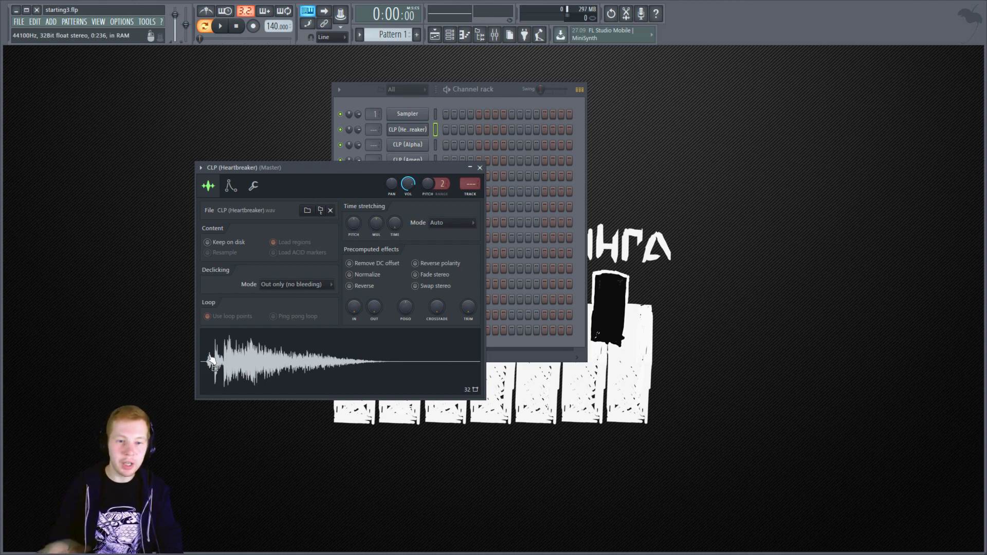
pyautogui.moveTo(469, 307); pyautogui.dragTo(469, 311)
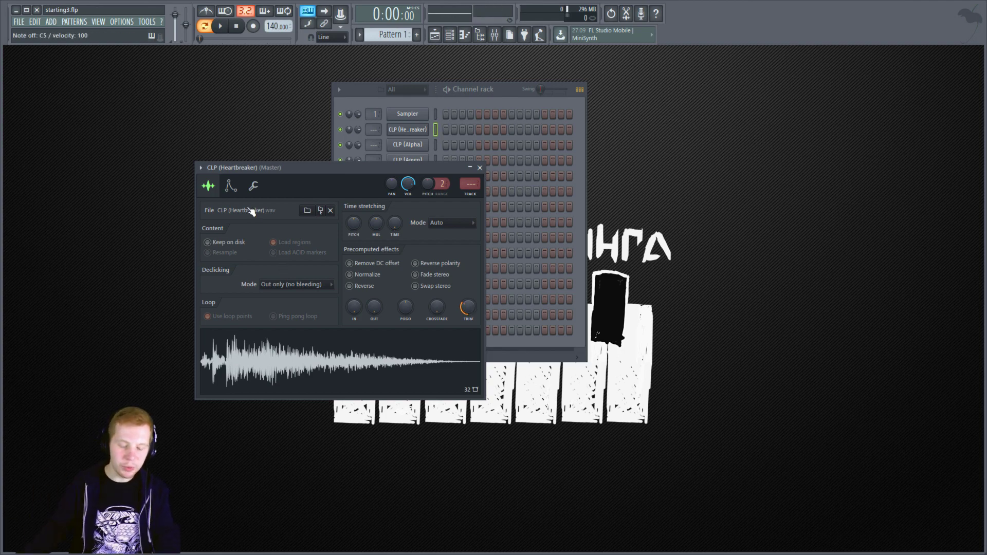
# Step: Enable the CLP (Heartbreaker) volume envelope with zero attack, hold, sustain and release, give it a short decay, and audition the clap
pyautogui.click(231, 185)
pyautogui.moveTo(221, 242); pyautogui.dragTo(215, 234)
pyautogui.moveTo(272, 288); pyautogui.dragTo(299, 308)
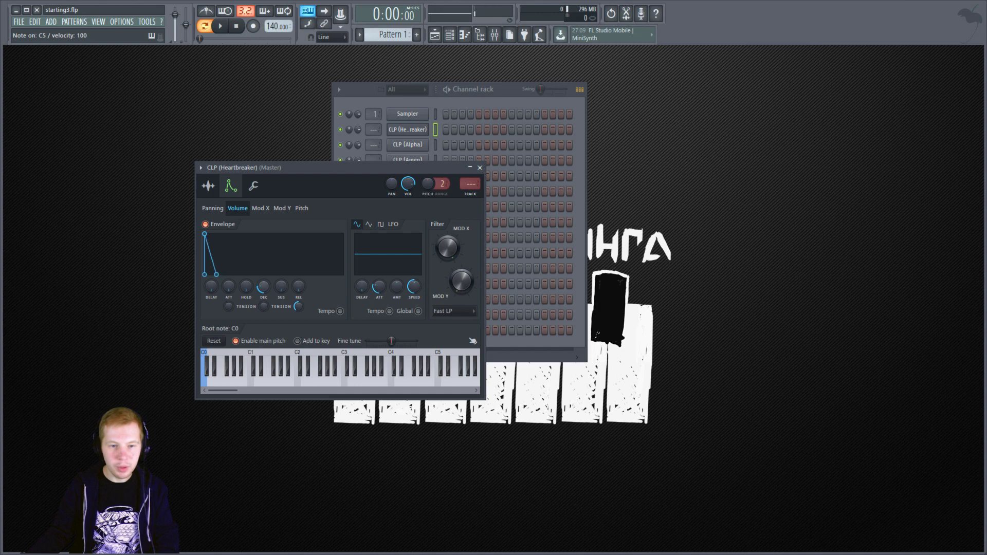
pyautogui.moveTo(263, 286); pyautogui.dragTo(263, 285)
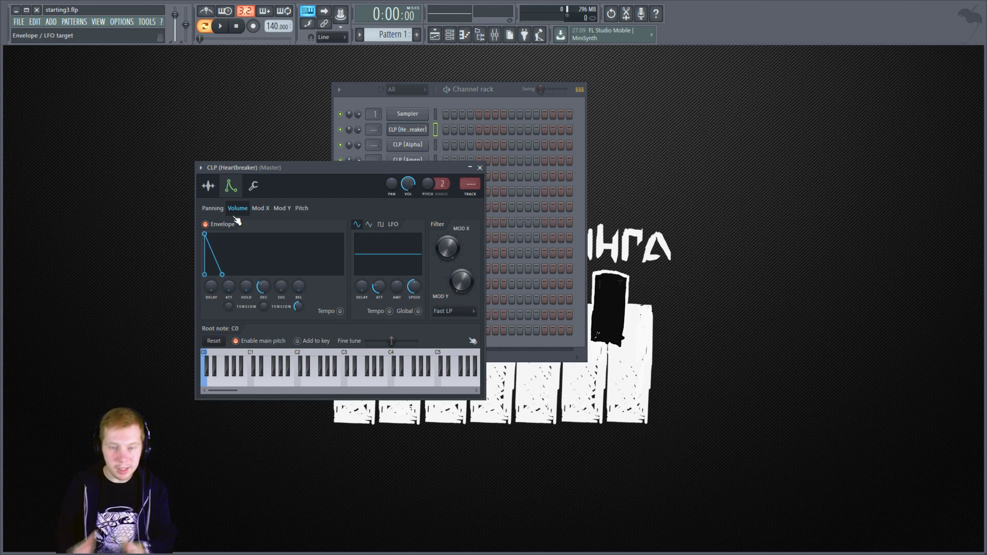
pyautogui.press('z')
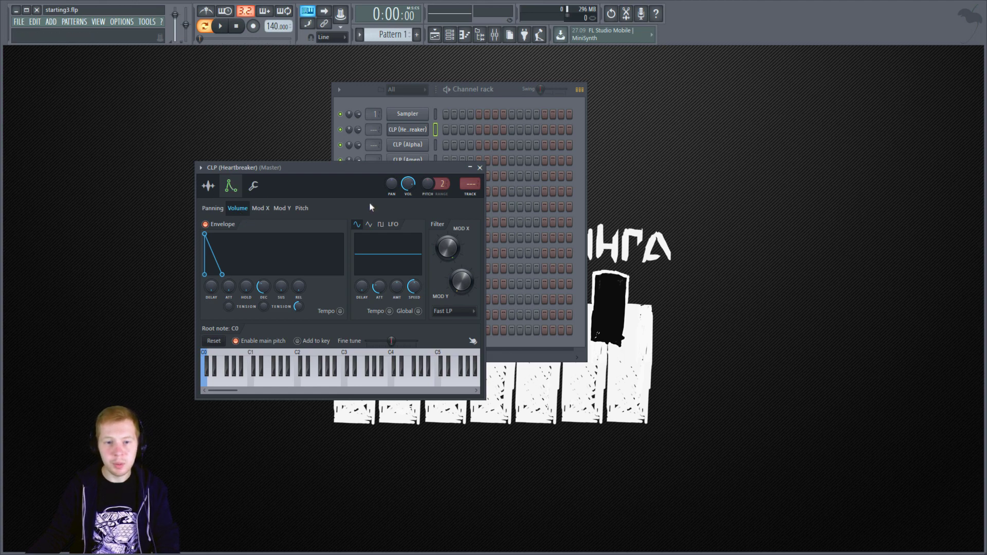
pyautogui.press('z')
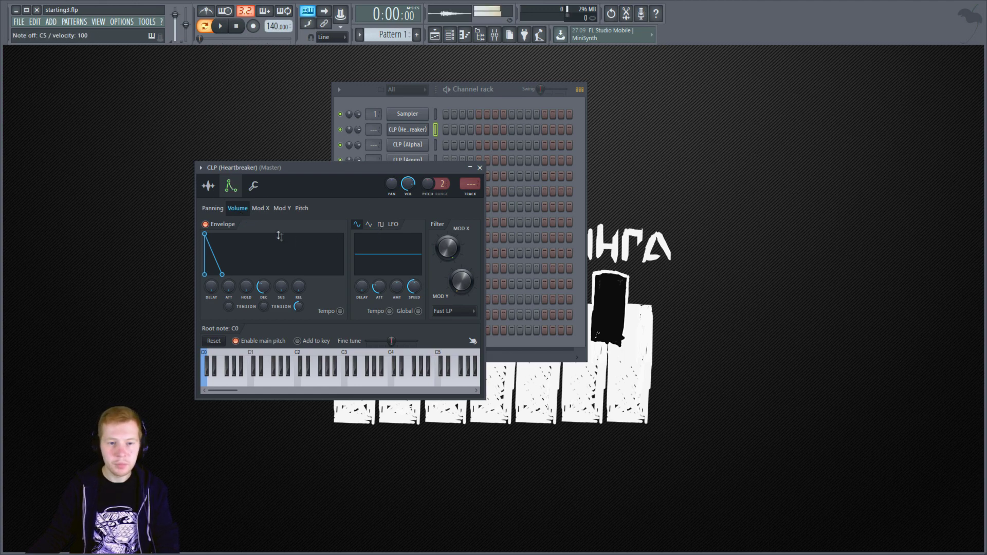
# Step: Return to CLP (Heartbreaker)'s sample settings, audition the clap once more and close the channel window
pyautogui.click(213, 187)
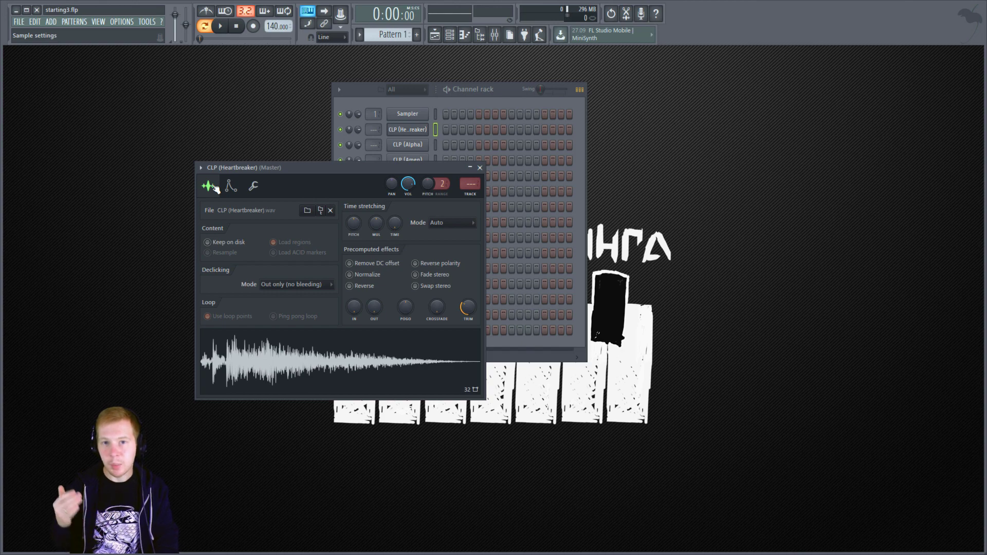
pyautogui.moveTo(395, 168); pyautogui.dragTo(448, 173)
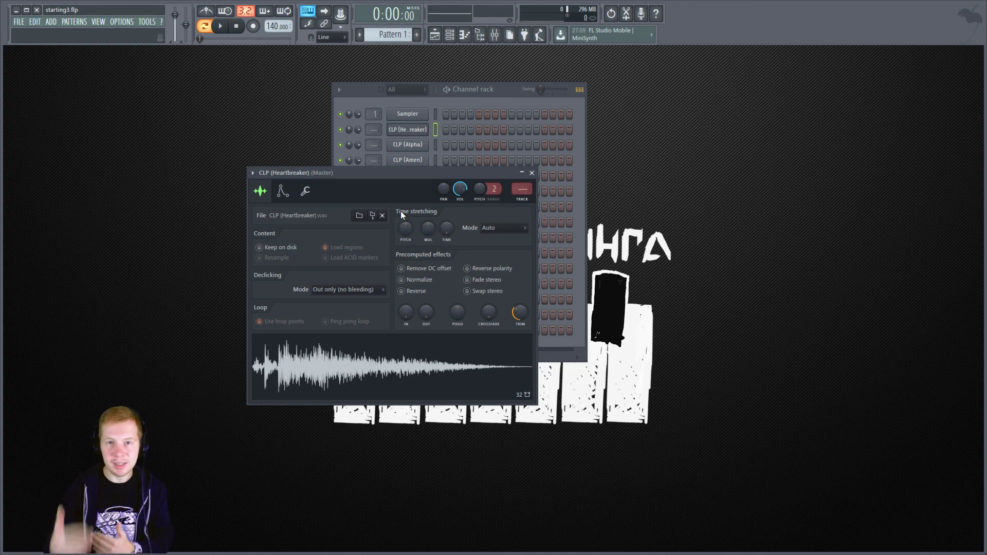
pyautogui.press('z')
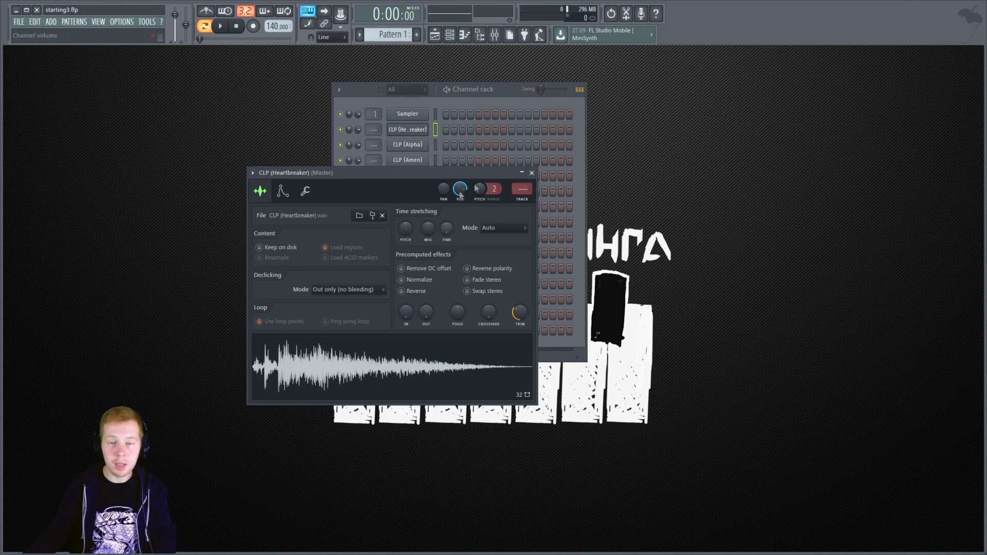
pyautogui.click(532, 173)
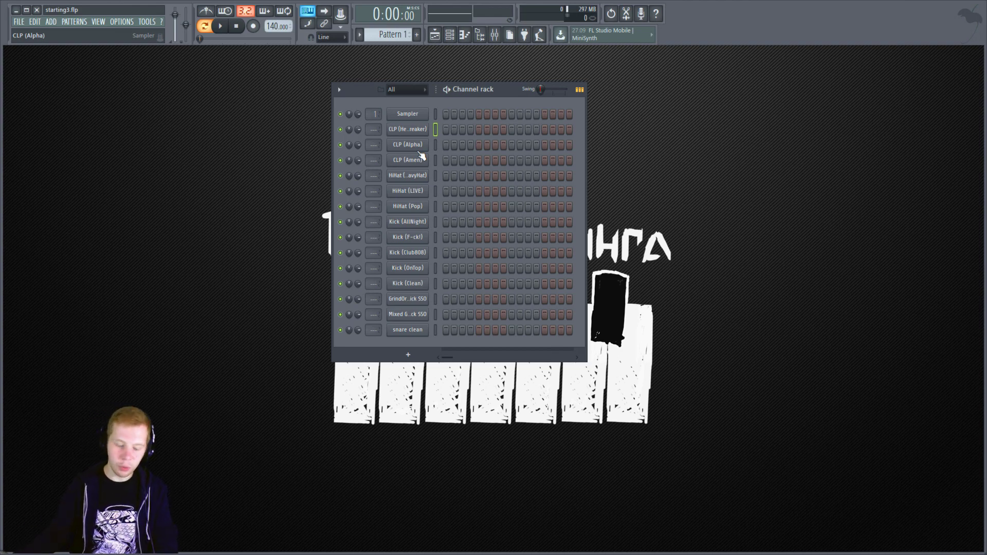
# Step: Open the CLP (Alpha) channel settings, audition the clap and raise Trim slightly to remove the silence at its start
pyautogui.click(434, 146)
pyautogui.click(427, 145)
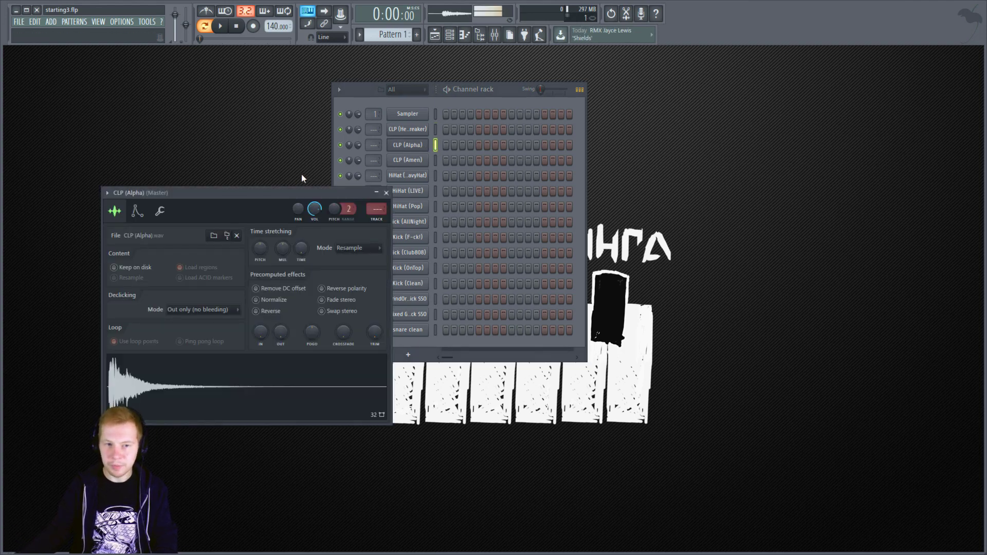
pyautogui.moveTo(289, 194); pyautogui.dragTo(351, 161)
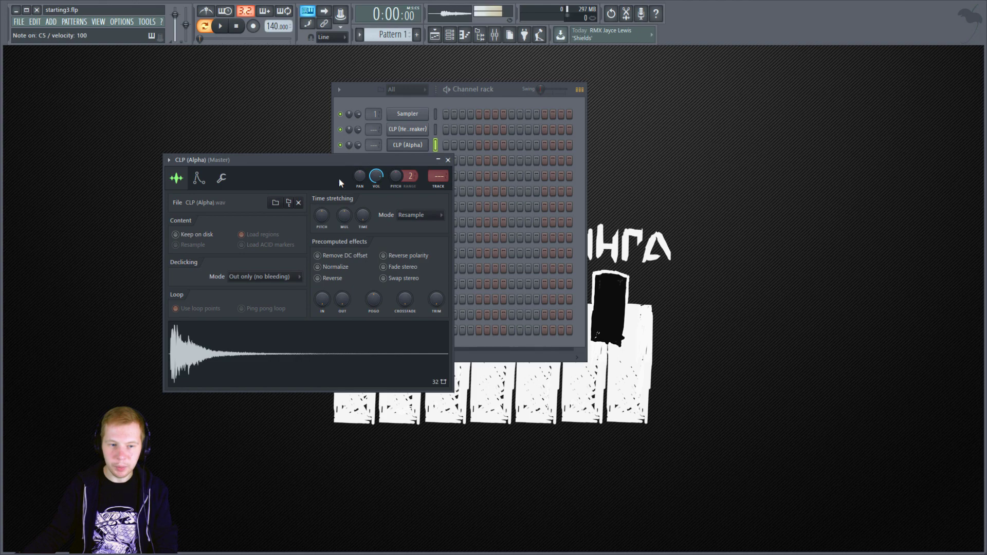
pyautogui.moveTo(436, 301); pyautogui.dragTo(436, 294)
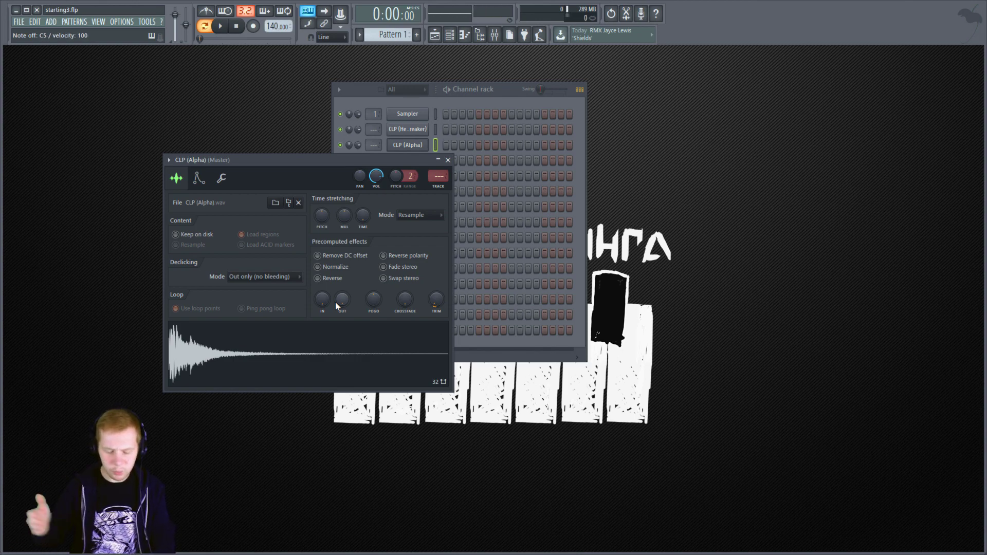
# Step: Enable CLP (Alpha)'s volume envelope, zero its attack, hold, sustain and release, and shorten the decay
pyautogui.click(199, 178)
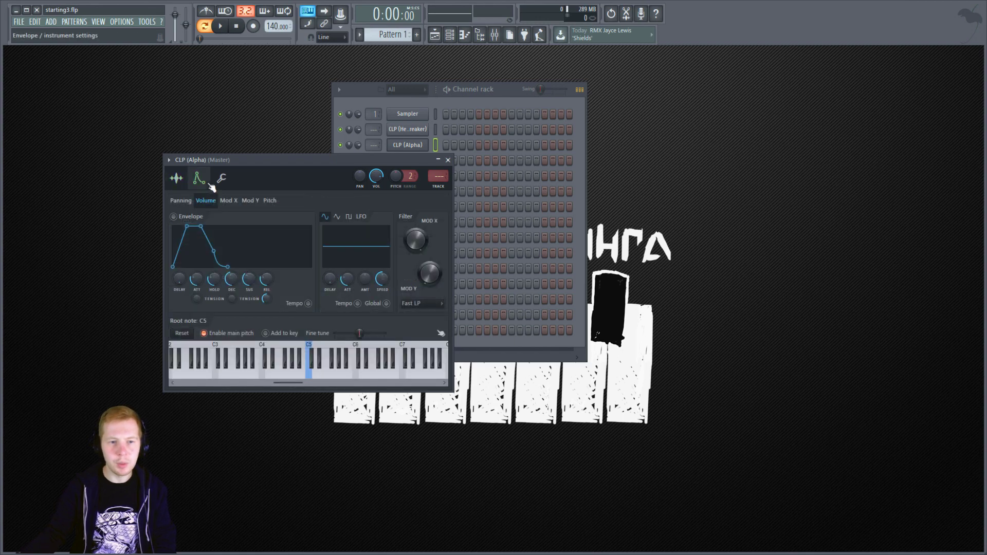
pyautogui.click(176, 178)
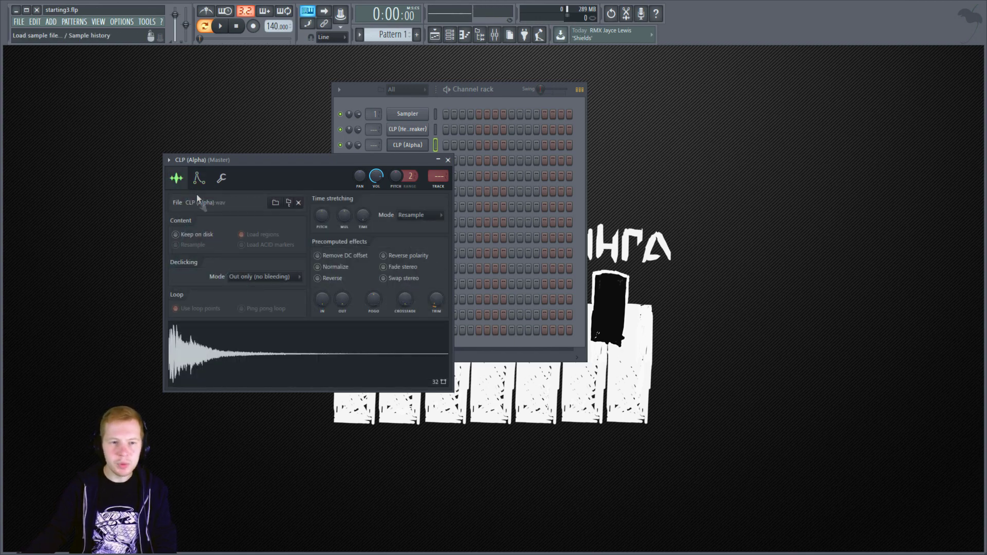
pyautogui.click(199, 177)
pyautogui.moveTo(196, 278); pyautogui.dragTo(196, 293)
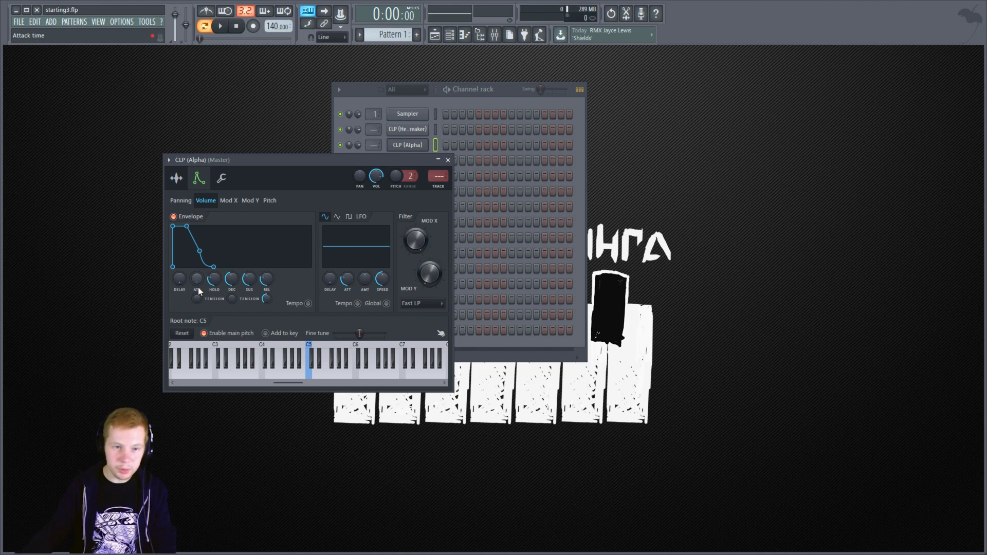
pyautogui.moveTo(216, 280); pyautogui.dragTo(231, 282)
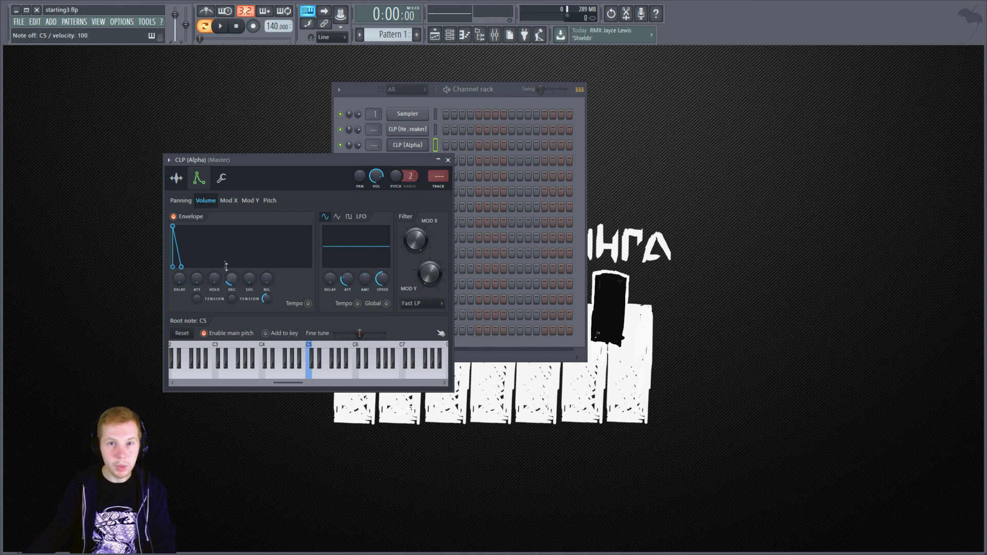
# Step: Switch off CLP (Alpha)'s volume envelope and raise the sample's Out fade to about its maximum
pyautogui.click(176, 178)
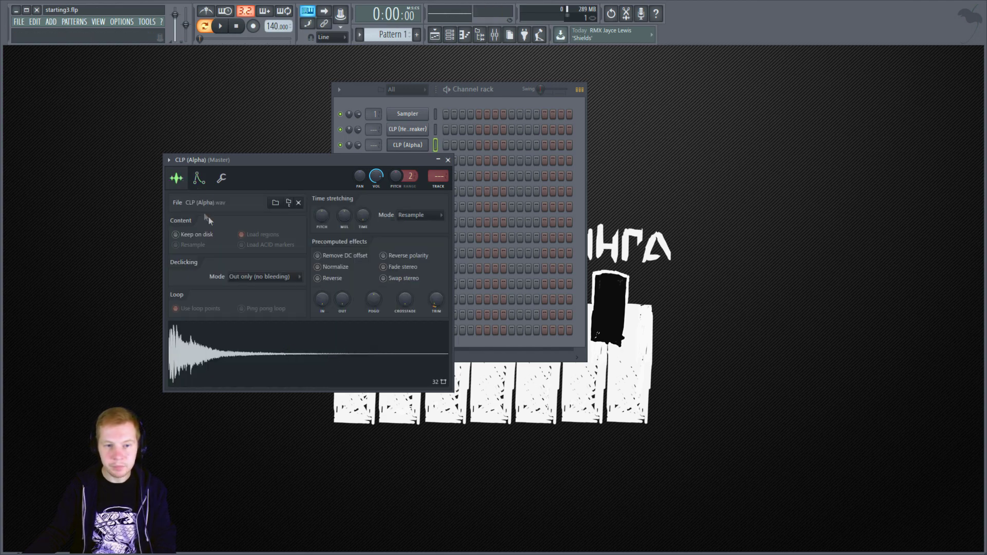
pyautogui.click(199, 178)
pyautogui.click(176, 178)
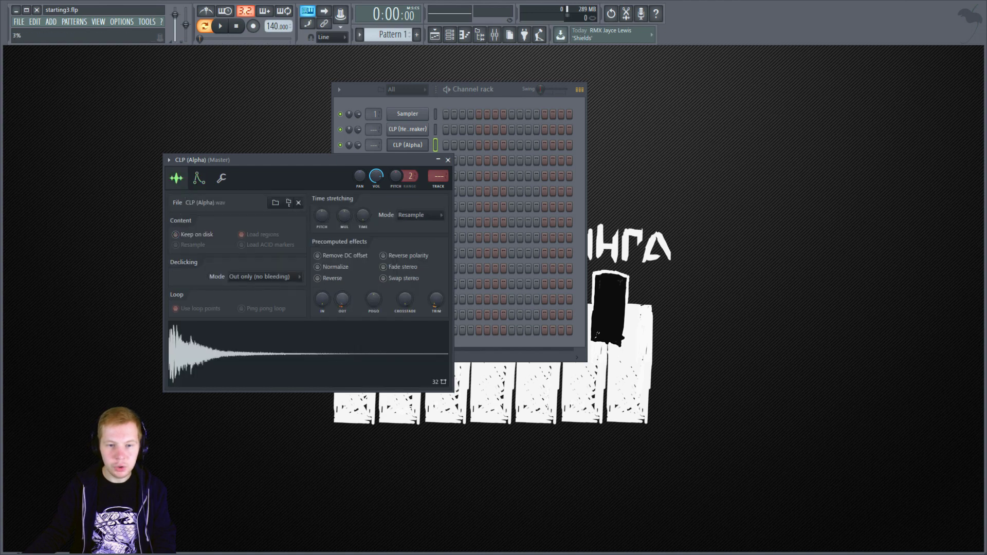
pyautogui.moveTo(341, 299); pyautogui.dragTo(340, 308)
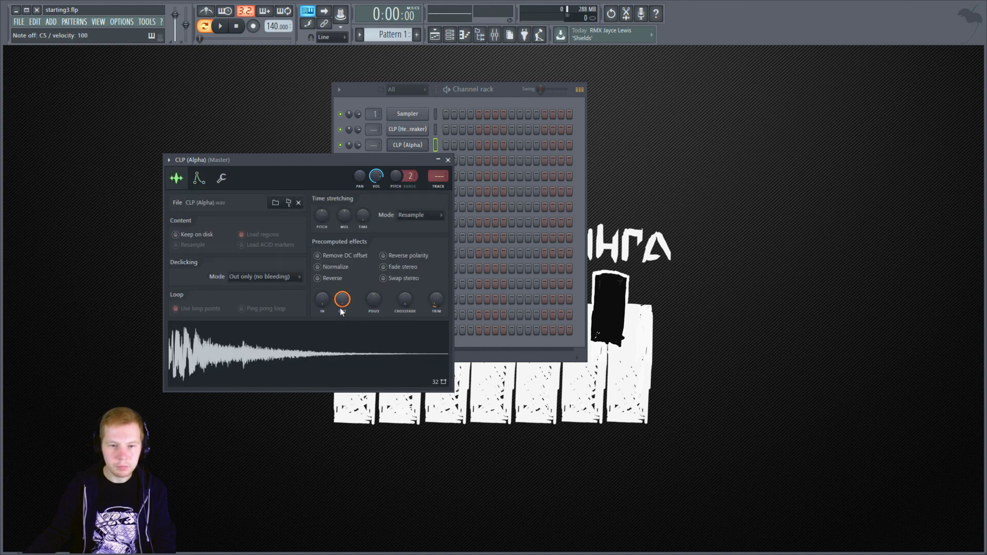
# Step: Switch CLP (Alpha)'s volume envelope back on, audition the clap repeatedly and close the channel window
pyautogui.click(199, 178)
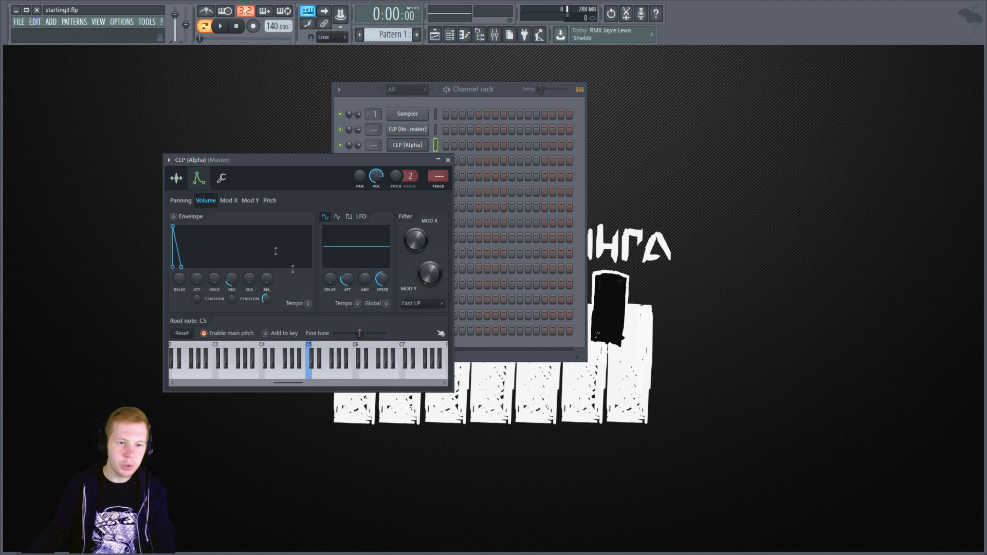
pyautogui.click(191, 216)
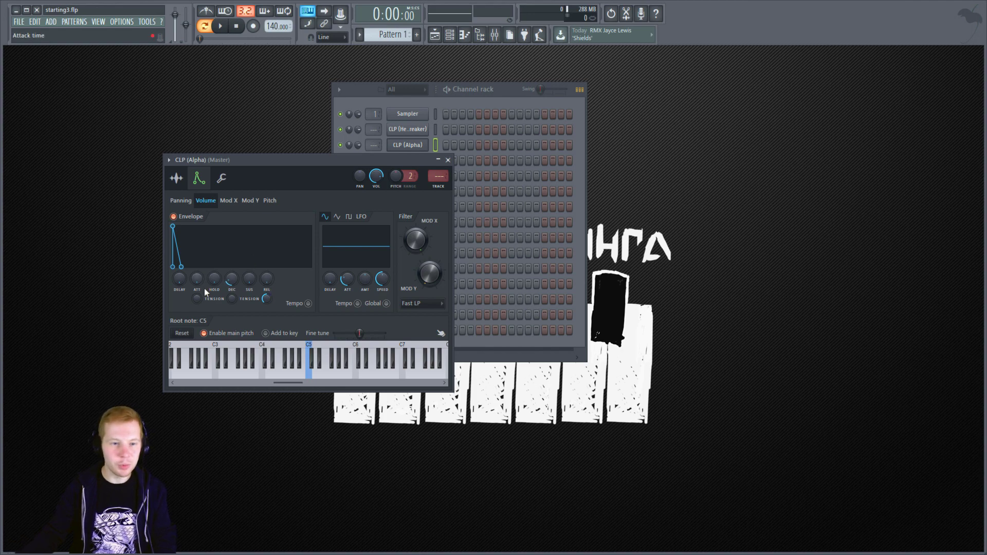
pyautogui.press('z')
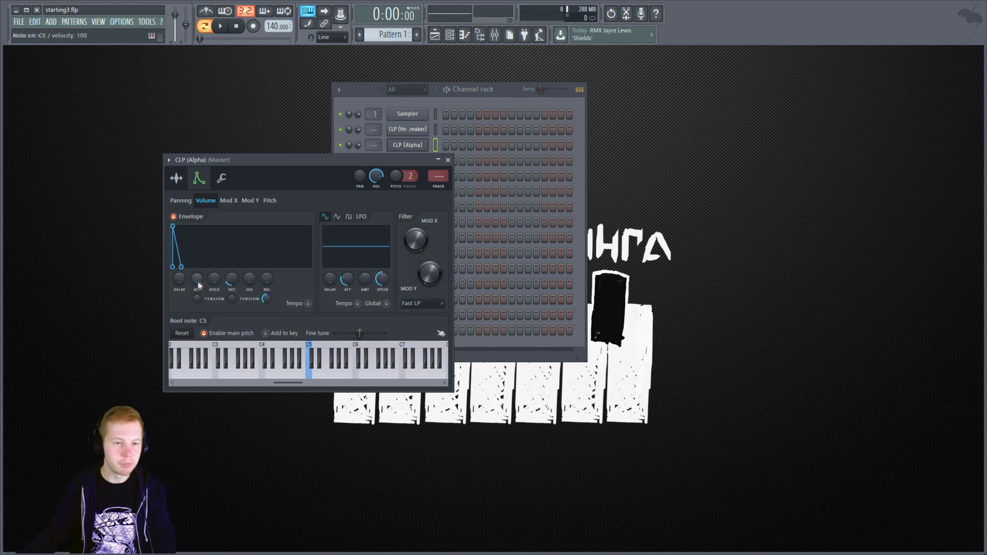
pyautogui.press('z')
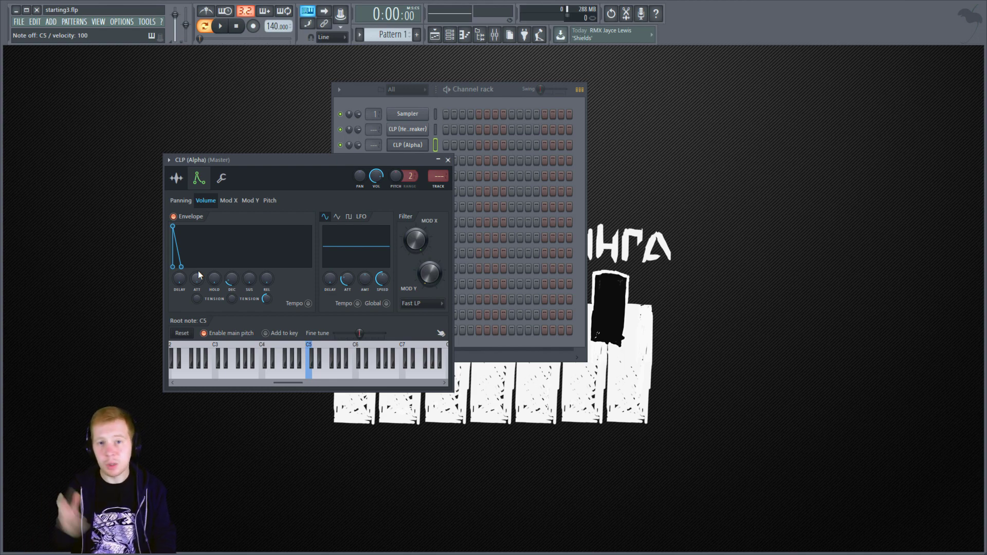
pyautogui.press('z')
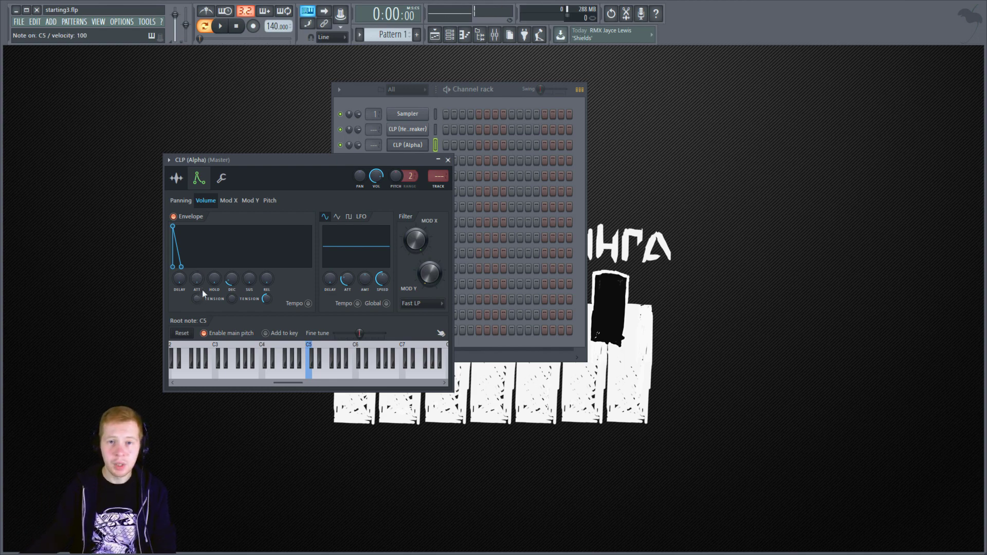
pyautogui.click(180, 180)
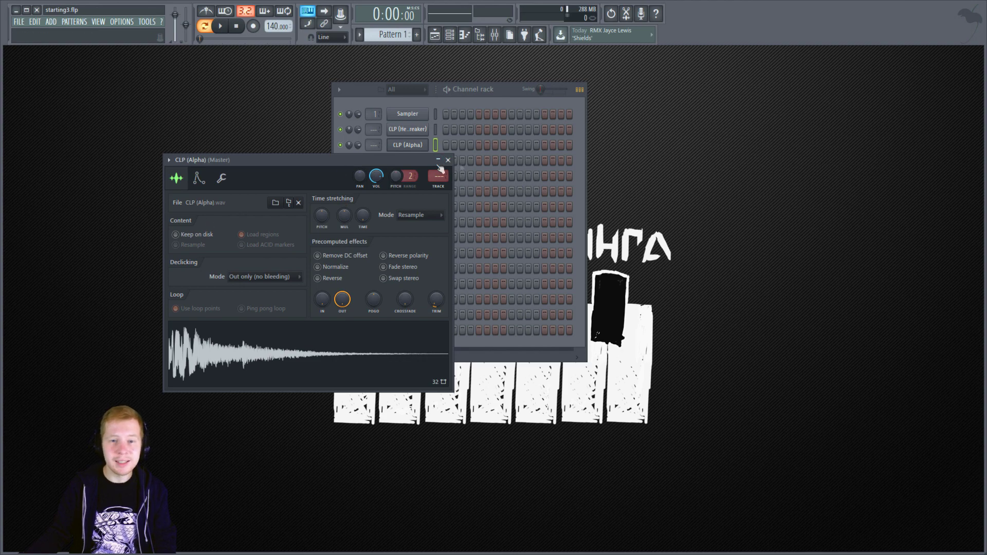
pyautogui.click(448, 161)
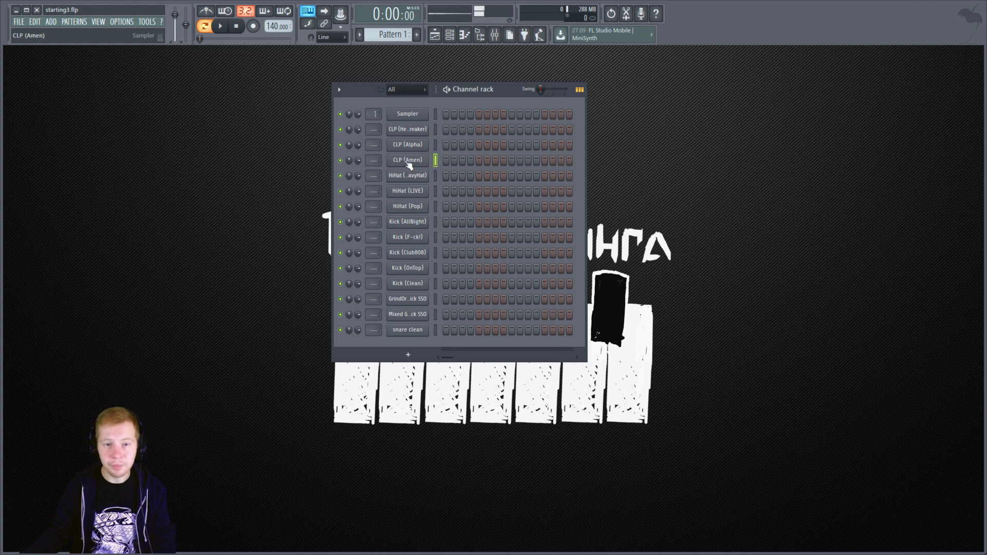
# Step: Open the CLP (Amen) channel settings, raise Trim slightly to cut the sample's silent start, and audition the clap
pyautogui.click(407, 160)
pyautogui.moveTo(228, 103); pyautogui.dragTo(398, 159)
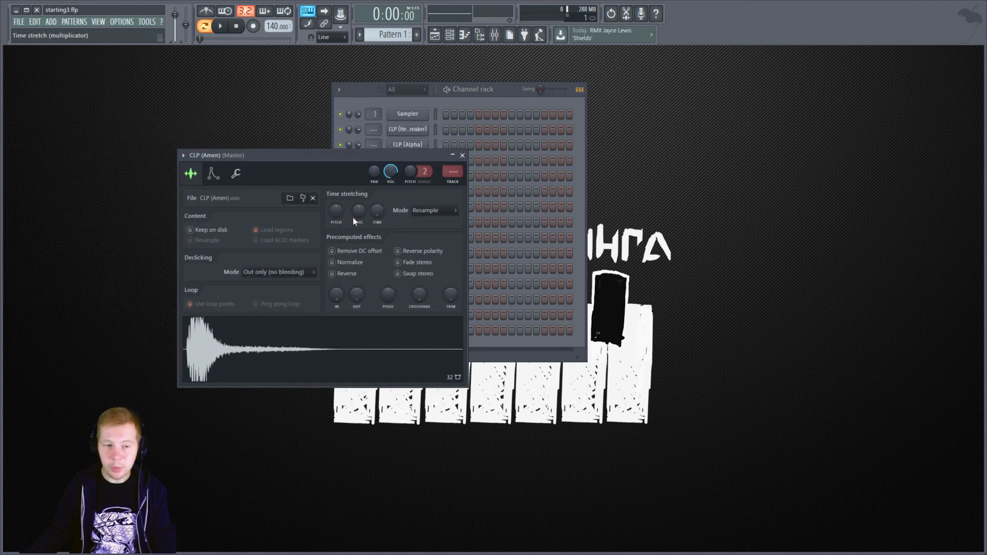
pyautogui.click(297, 347)
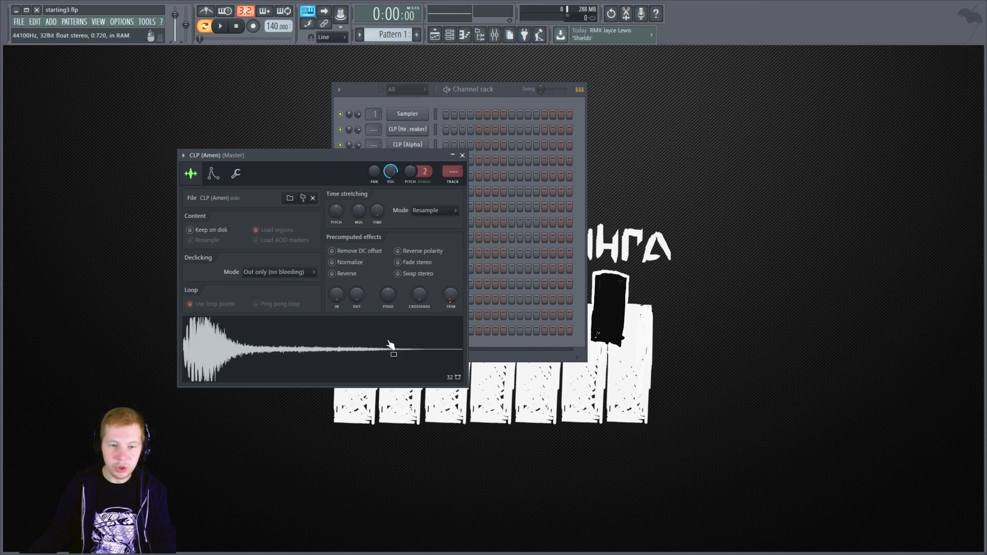
pyautogui.click(390, 345)
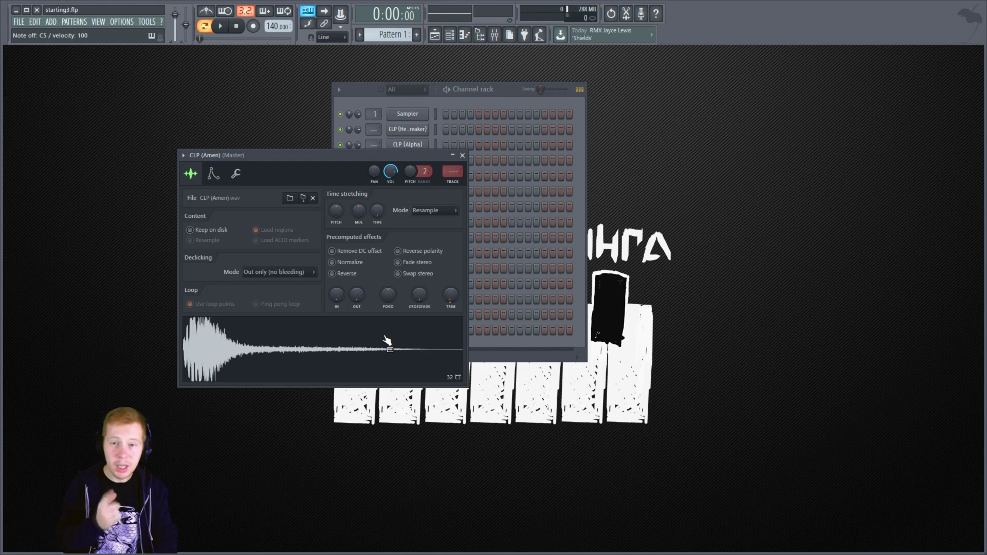
pyautogui.click(331, 317)
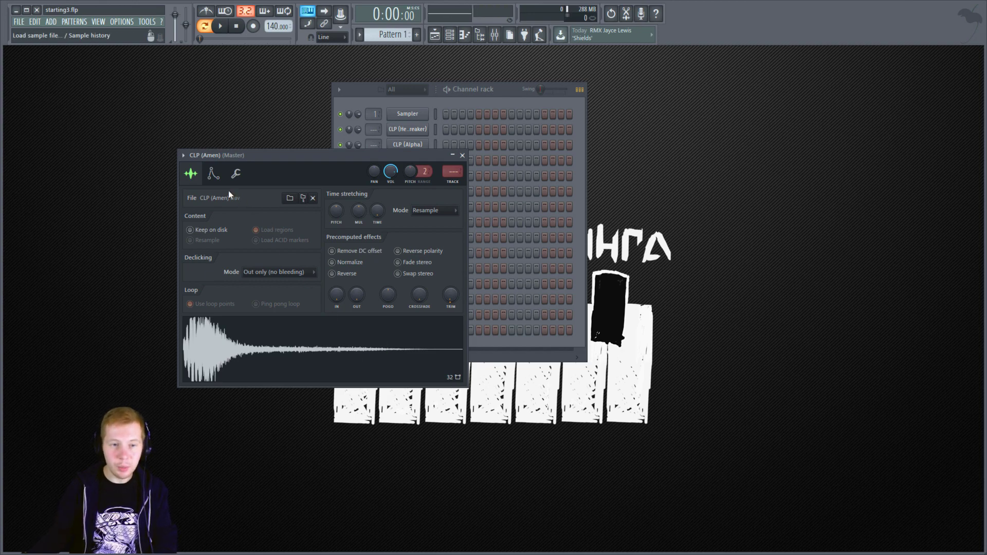
# Step: Audition CLP (Amen) in its miscellaneous channel settings and turn the time Shift up
pyautogui.click(213, 173)
pyautogui.click(236, 173)
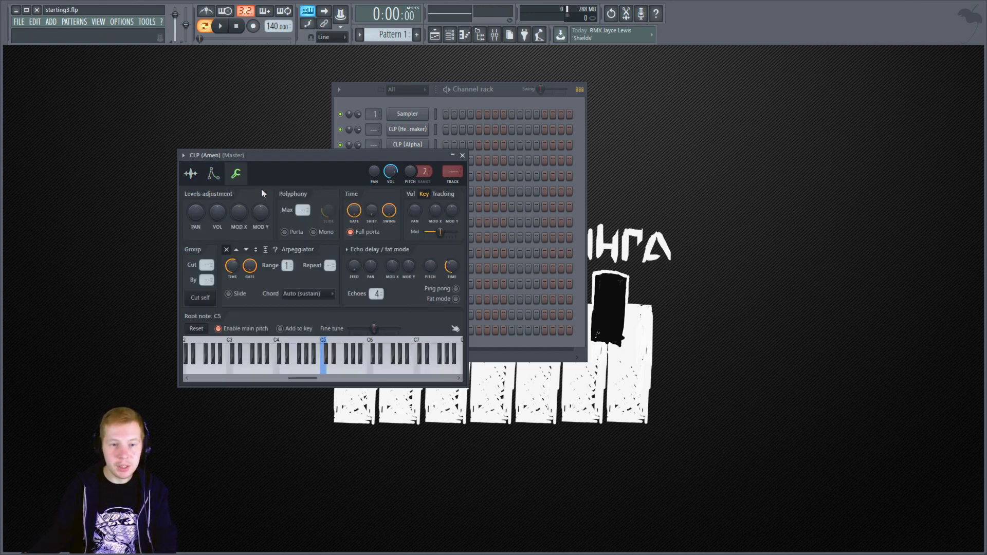
pyautogui.press('z')
pyautogui.press('z')
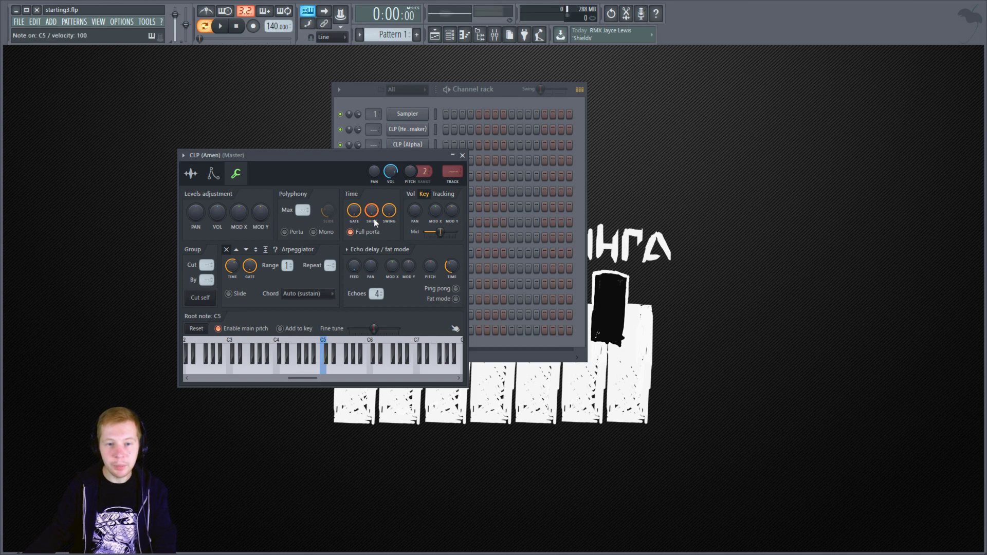
# Step: Reset CLP (Amen)'s time Shift and raise it slightly to about 0:01
pyautogui.moveTo(372, 211); pyautogui.dragTo(376, 215)
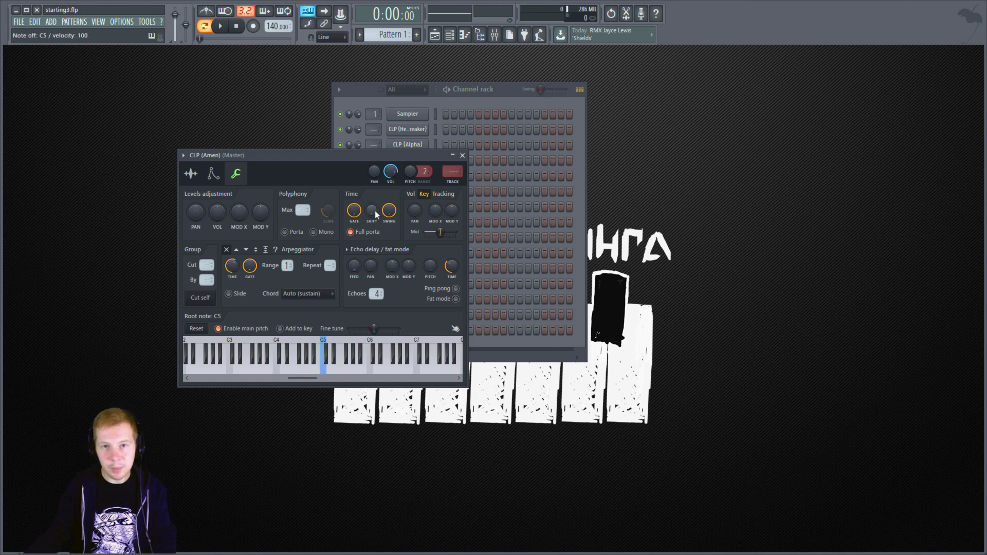
pyautogui.click(378, 214)
pyautogui.moveTo(372, 211)
pyautogui.mouseDown()
pyautogui.moveTo(372, 201)
pyautogui.moveTo(369, 212)
pyautogui.mouseUp()
pyautogui.scroll(-5, 369, 212)
pyautogui.moveTo(372, 210); pyautogui.dragTo(371, 207)
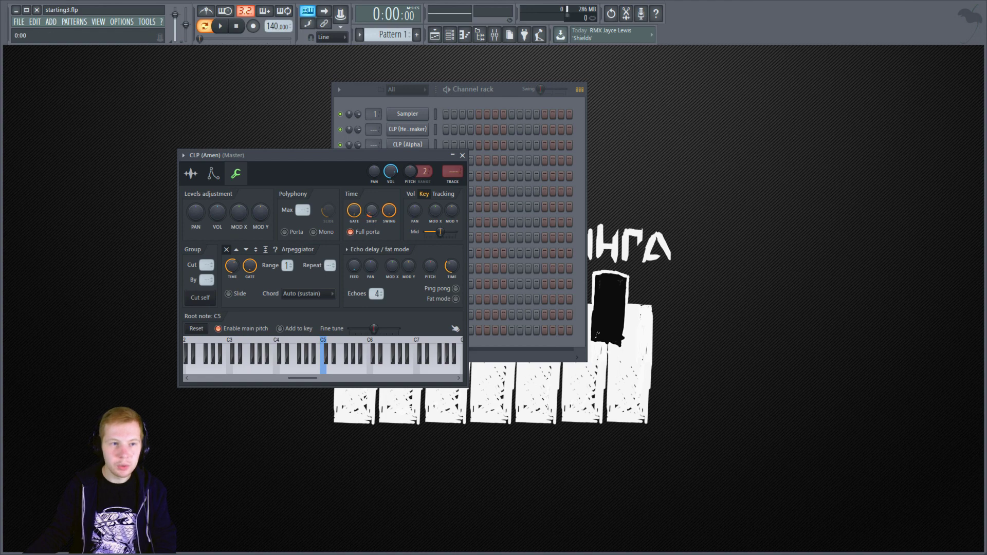
pyautogui.moveTo(372, 206); pyautogui.dragTo(372, 211)
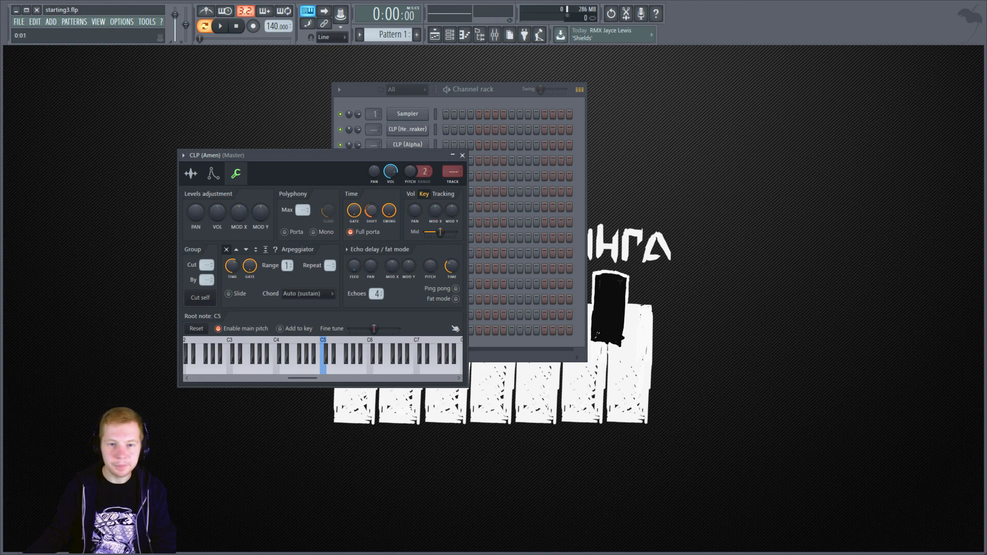
# Step: Enable CLP (Amen)'s volume envelope with zero attack, hold, sustain and release and a short decay, and audition the clap
pyautogui.click(191, 174)
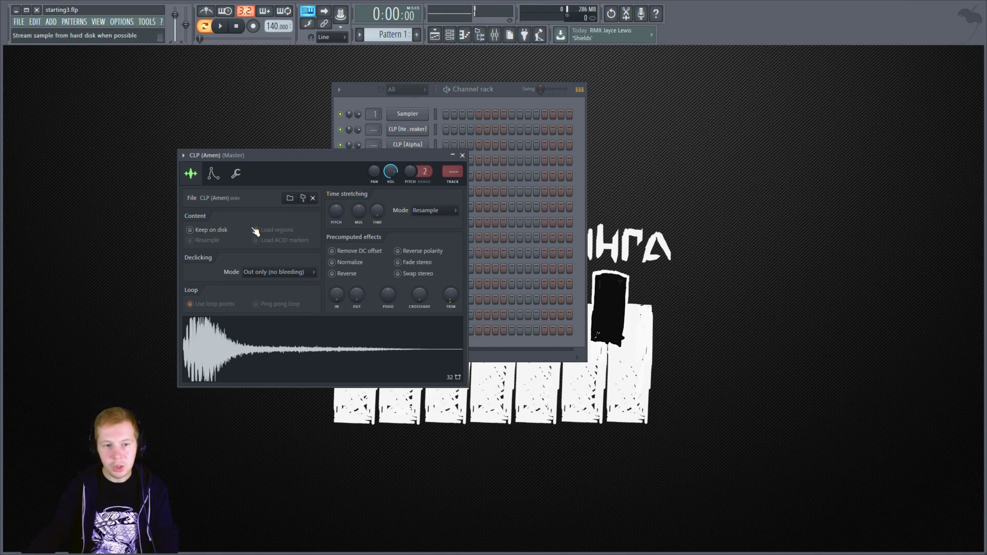
pyautogui.press('z')
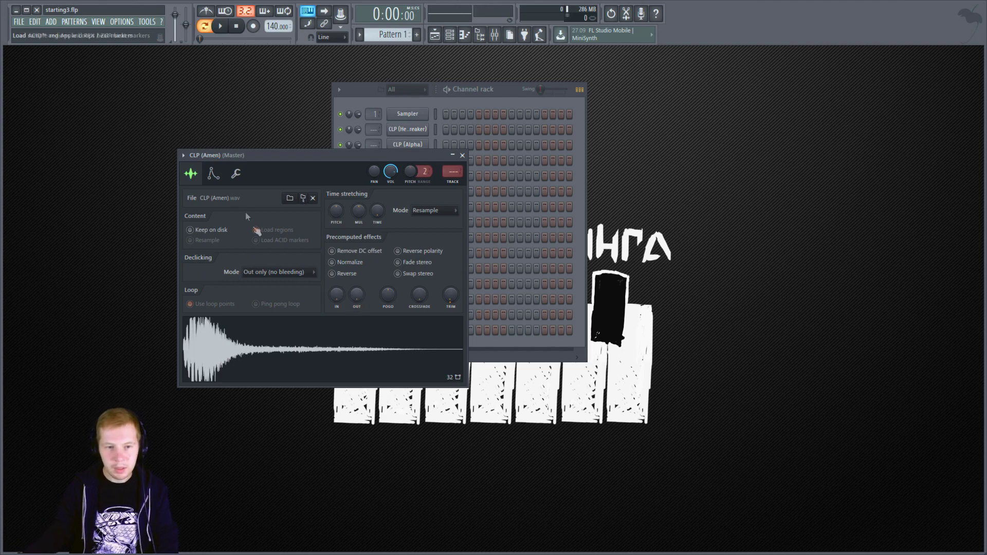
pyautogui.click(213, 174)
pyautogui.moveTo(211, 275); pyautogui.dragTo(248, 269)
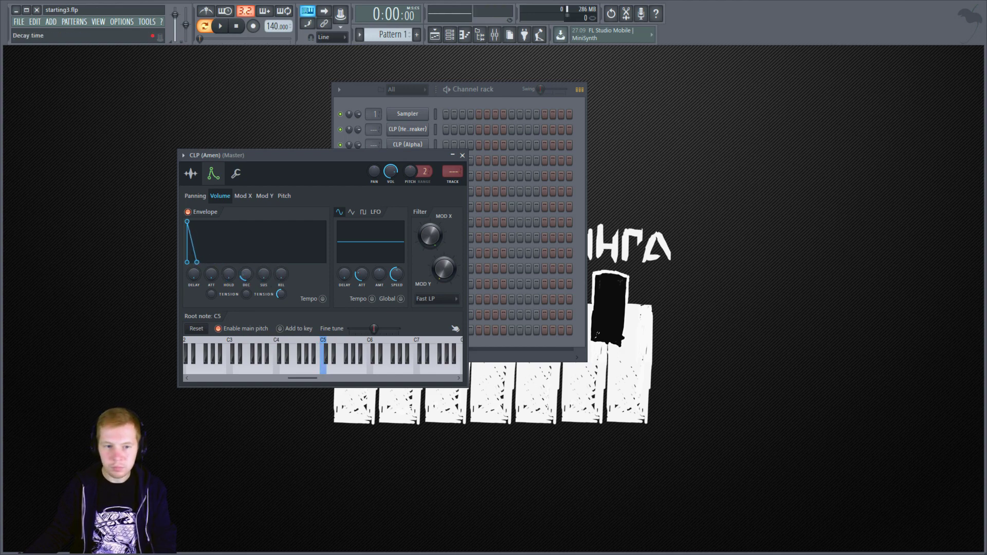
pyautogui.press('z')
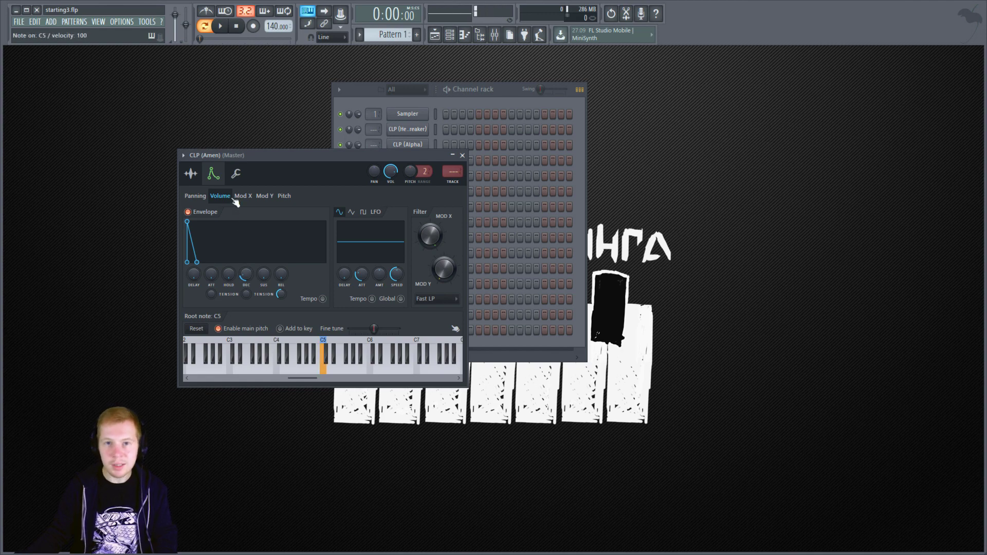
# Step: Audition CLP (Amen) with its sample waveform in view and close the channel window
pyautogui.click(192, 173)
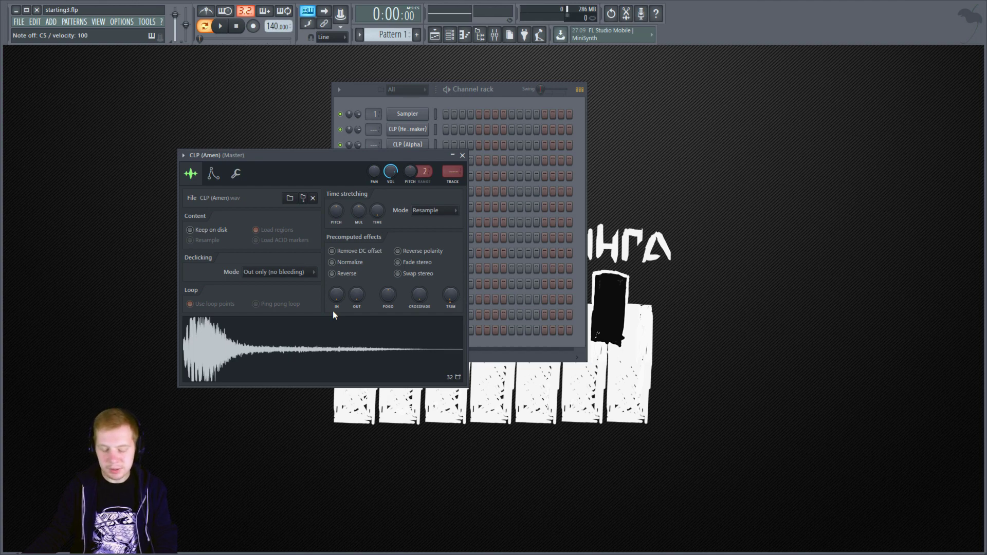
pyautogui.press('z')
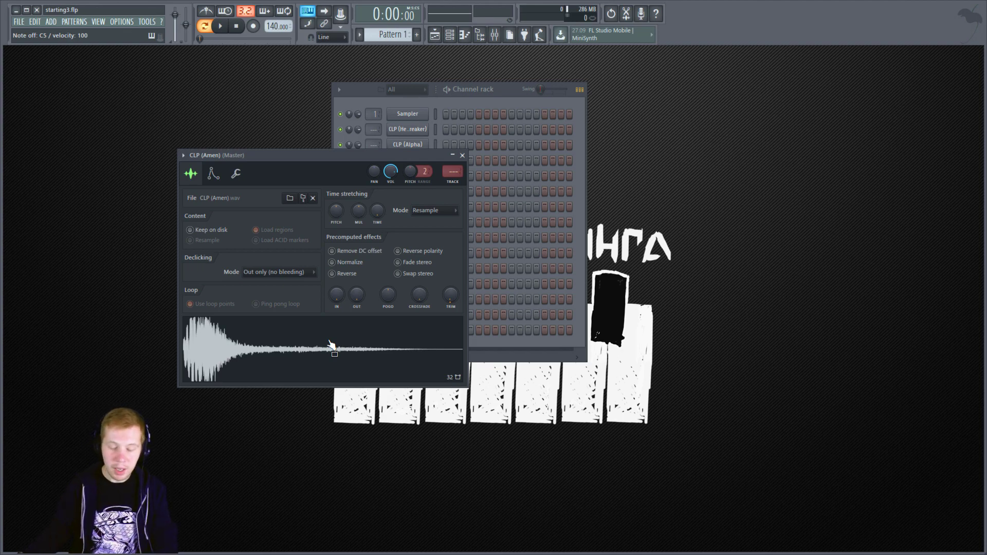
pyautogui.click(462, 155)
pyautogui.press('z')
pyautogui.press('z')
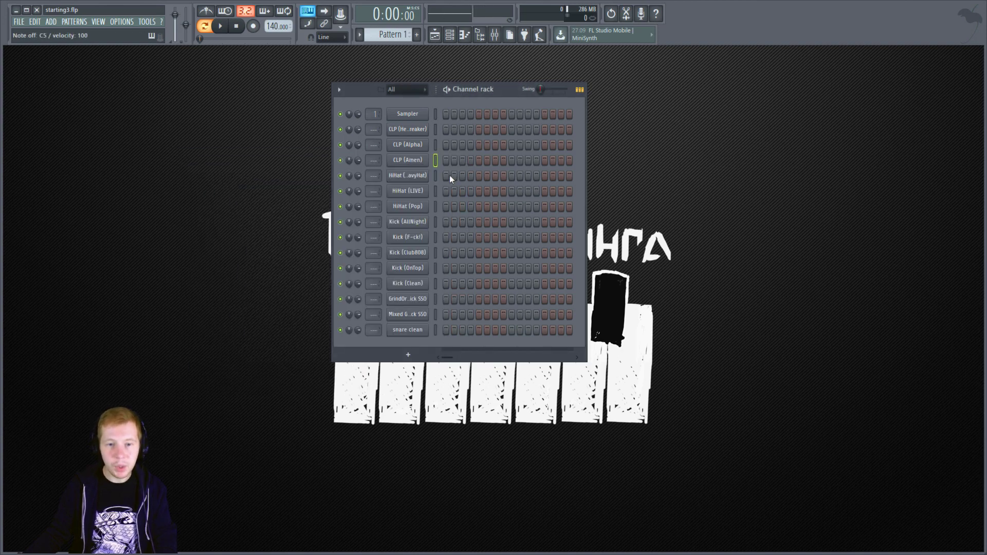
# Step: Reopen CLP (Amen), compare the clap with its volume envelope off and on, leave it on and close the window
pyautogui.click(421, 161)
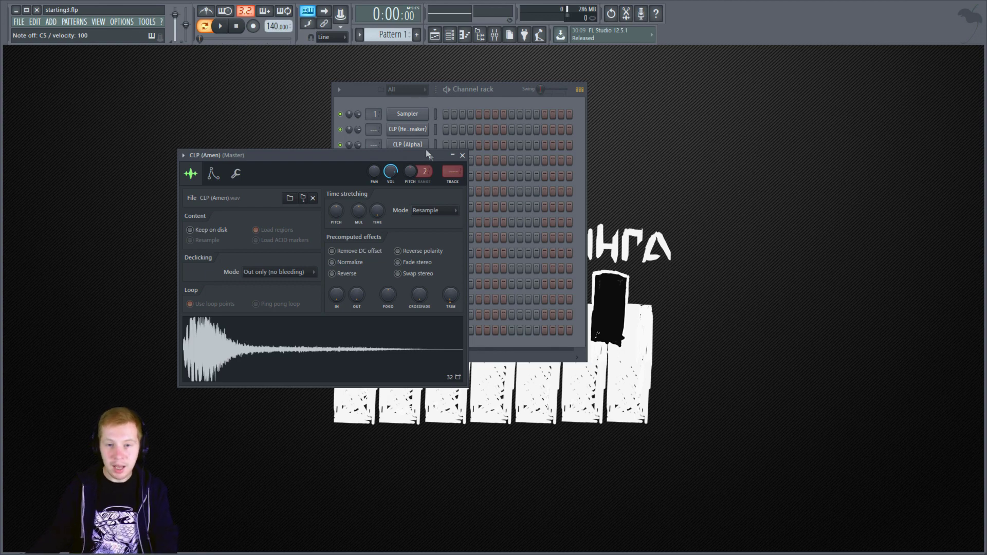
pyautogui.click(512, 90)
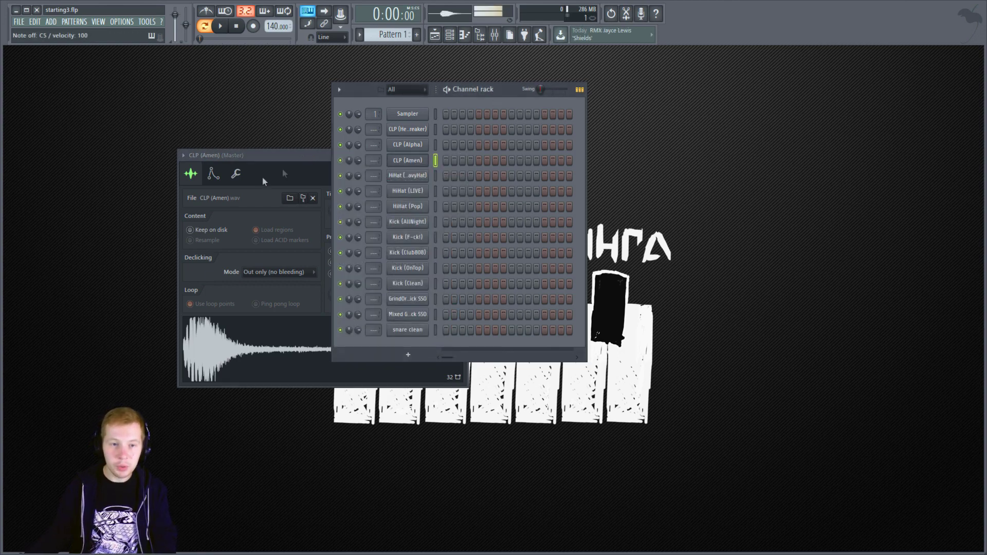
pyautogui.click(213, 174)
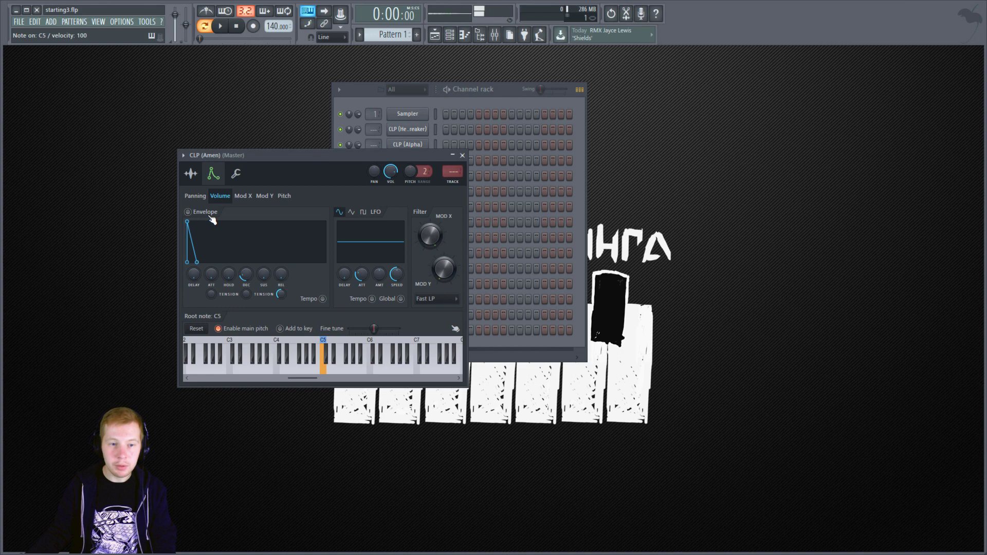
pyautogui.click(194, 176)
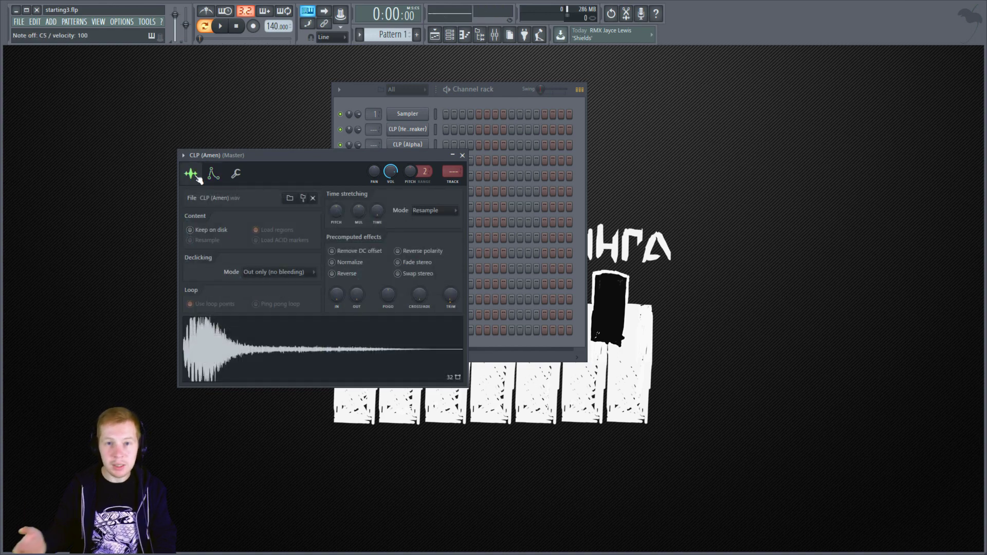
pyautogui.click(215, 175)
pyautogui.click(211, 213)
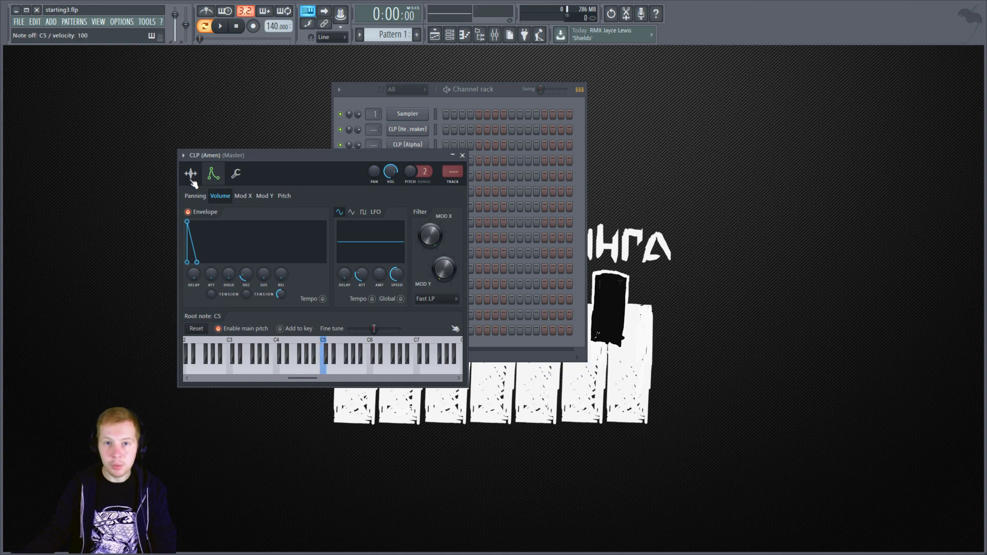
pyautogui.click(463, 155)
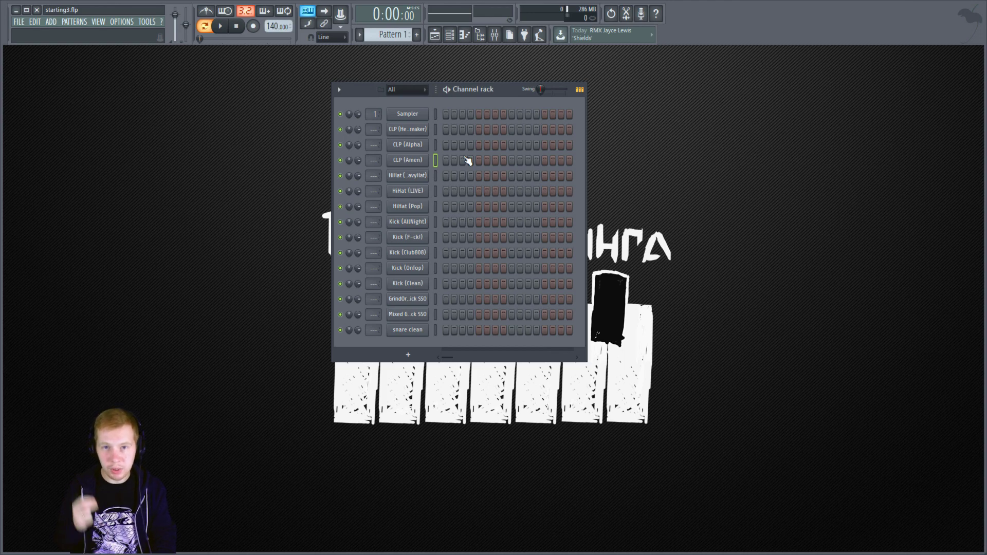
# Step: Open the HiHat (HeavyHat) channel settings and audition the hat repeatedly with its volume envelope in view
pyautogui.click(435, 176)
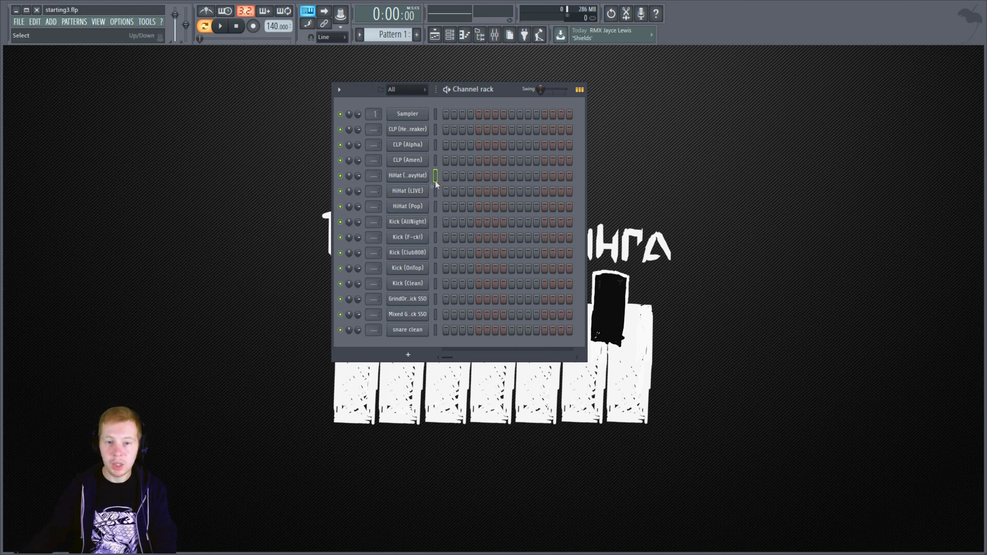
pyautogui.click(414, 176)
pyautogui.moveTo(217, 112); pyautogui.dragTo(425, 158)
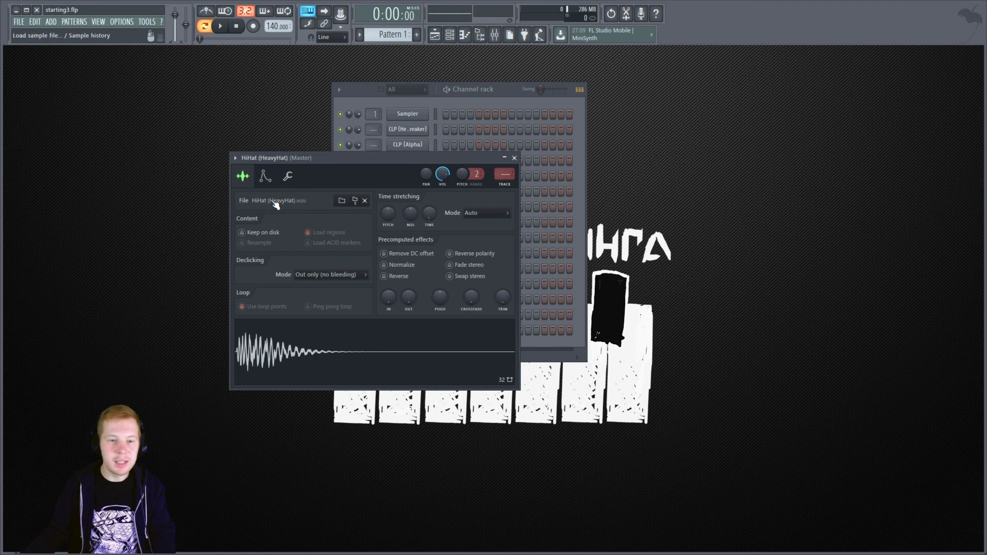
pyautogui.click(265, 176)
pyautogui.press('z')
pyautogui.press('z')
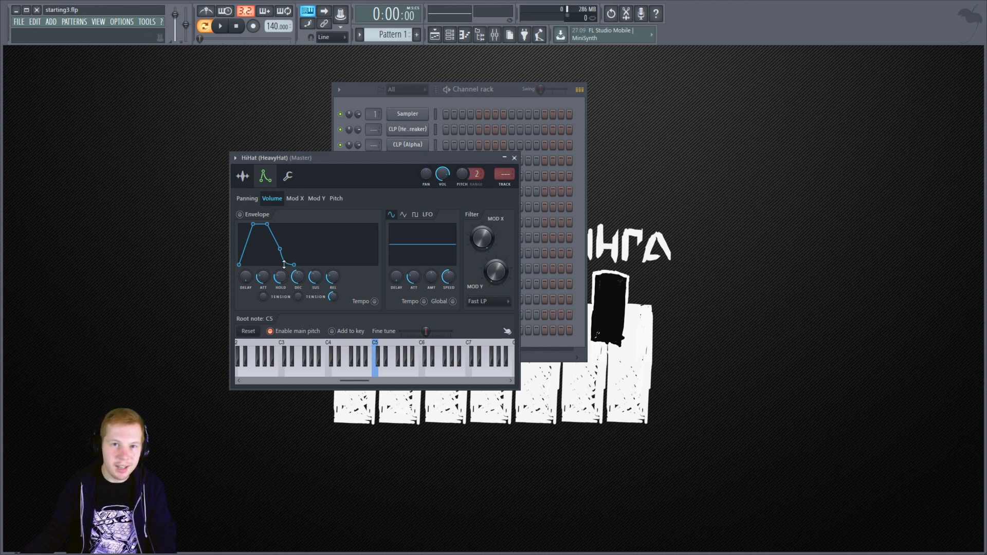
pyautogui.press('z')
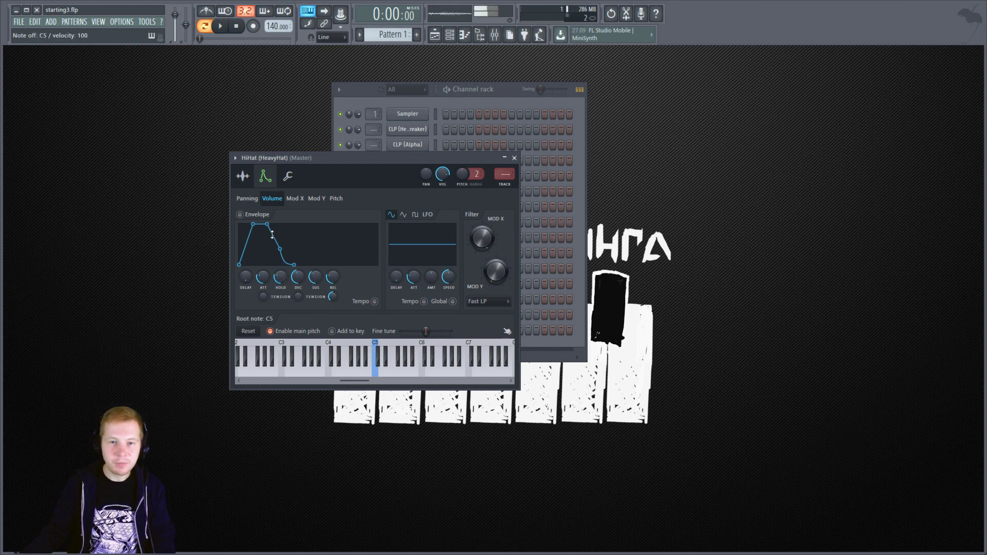
pyautogui.press('z')
pyautogui.press('z')
pyautogui.press('z')
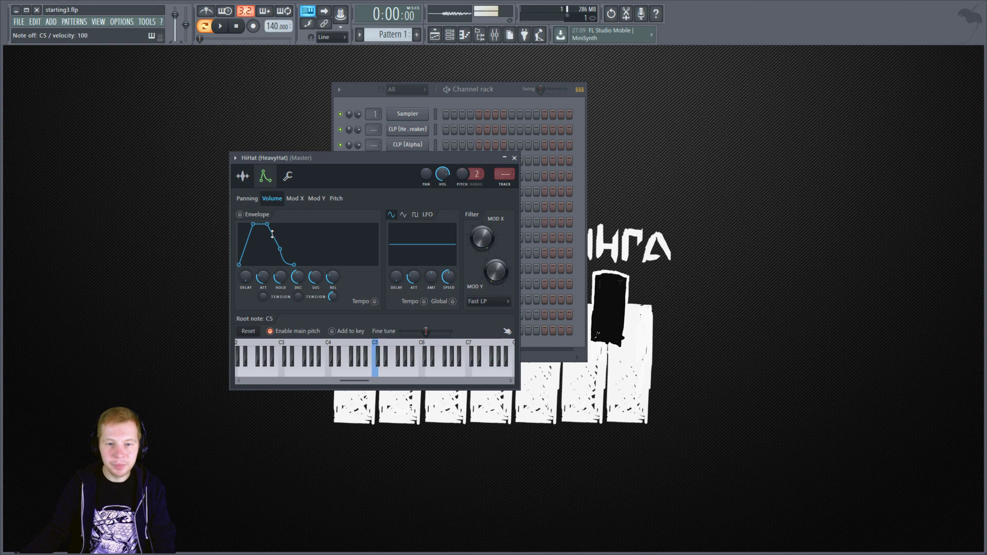
# Step: Check HiHat (HeavyHat)'s sample waveform, audition the hat and close the channel window
pyautogui.click(250, 176)
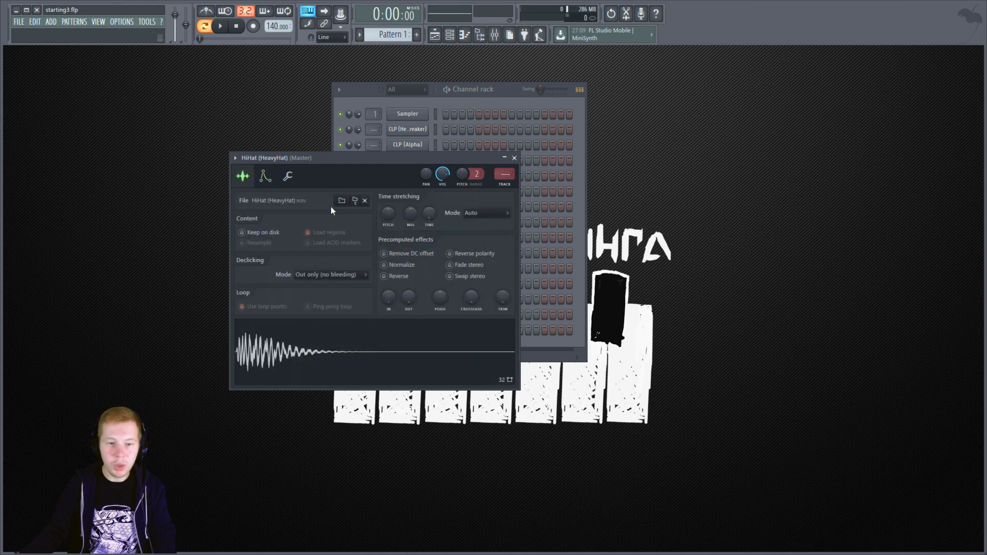
pyautogui.press('z')
pyautogui.press('z')
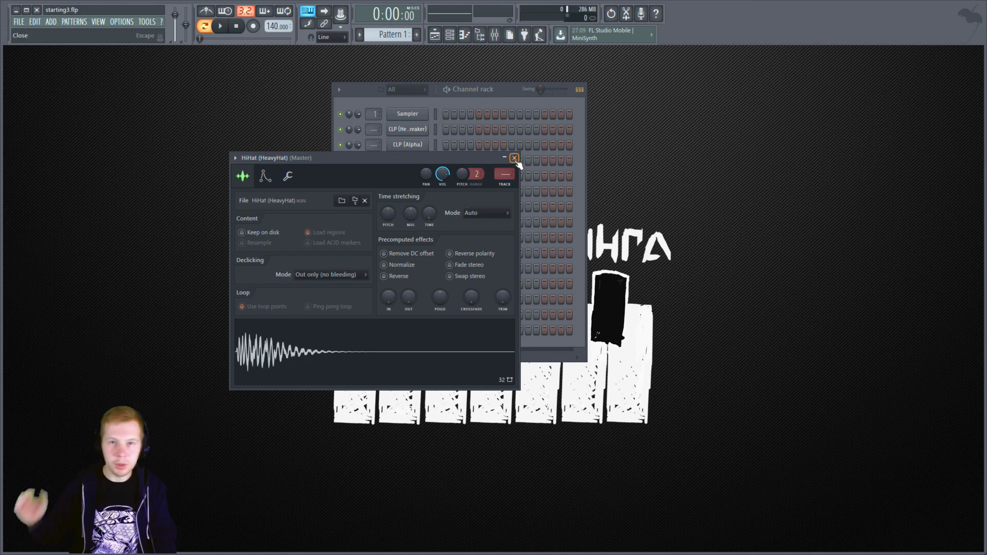
pyautogui.press('z')
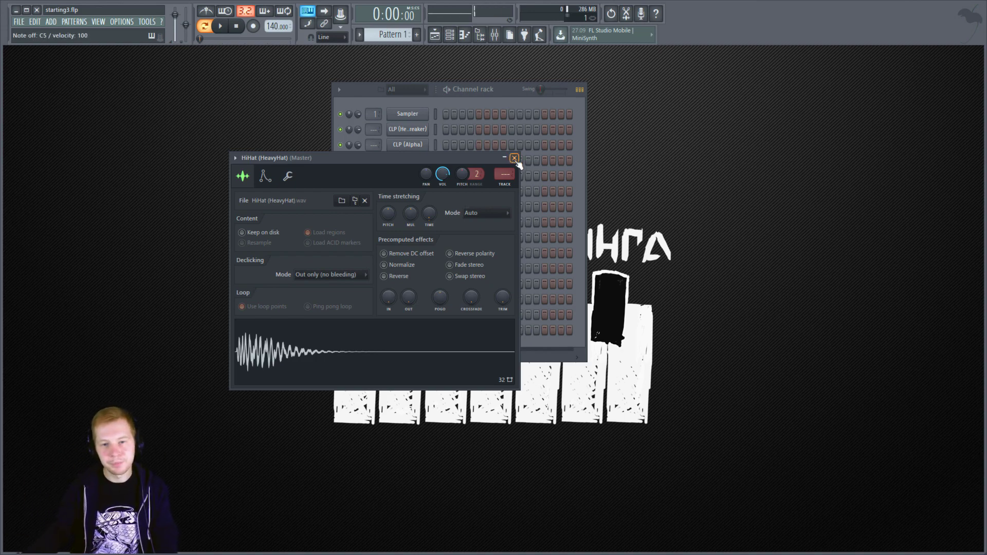
pyautogui.click(514, 158)
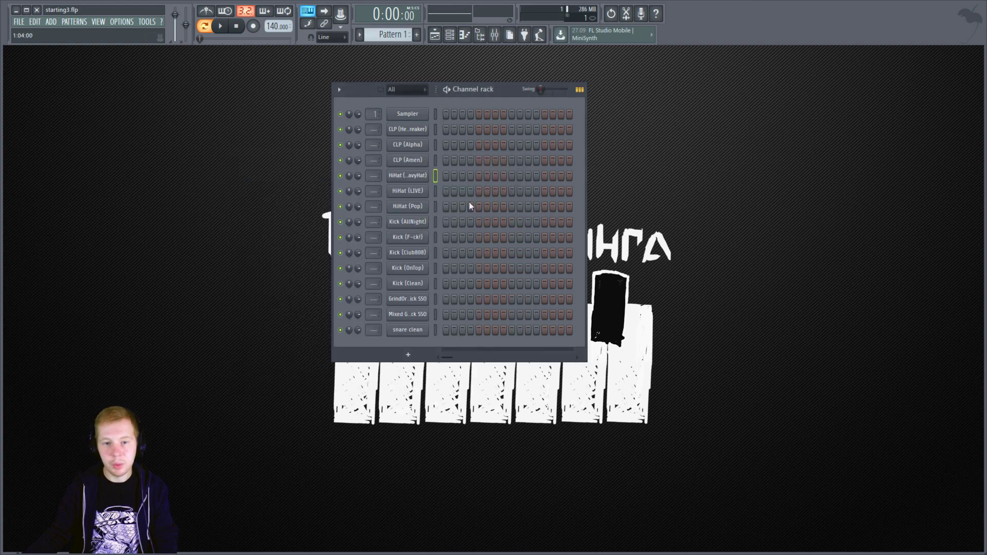
# Step: Open HiHat (LIVE), enable its volume envelope with zero attack, hold, sustain and release and a short decay, and audition the hat
pyautogui.click(424, 191)
pyautogui.moveTo(238, 127); pyautogui.dragTo(346, 165)
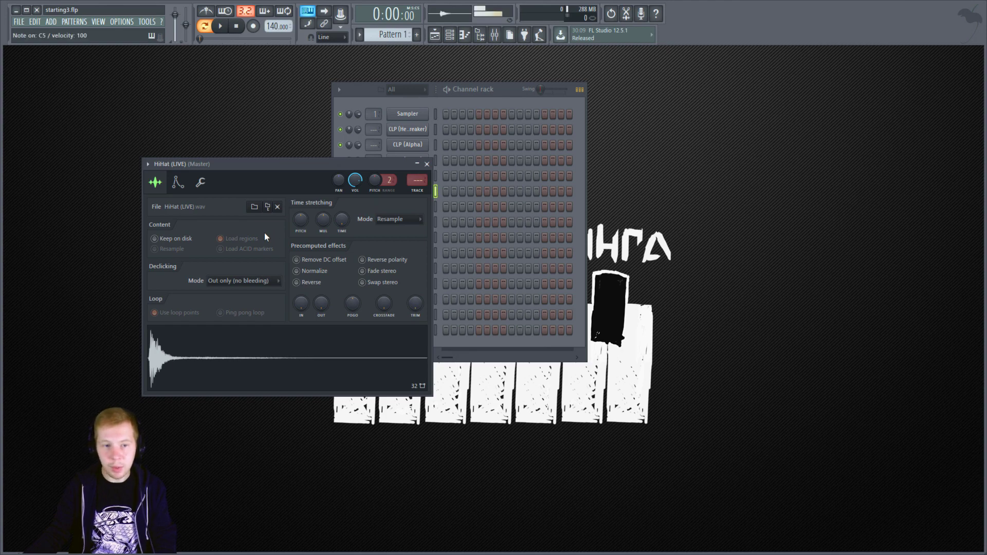
pyautogui.click(177, 182)
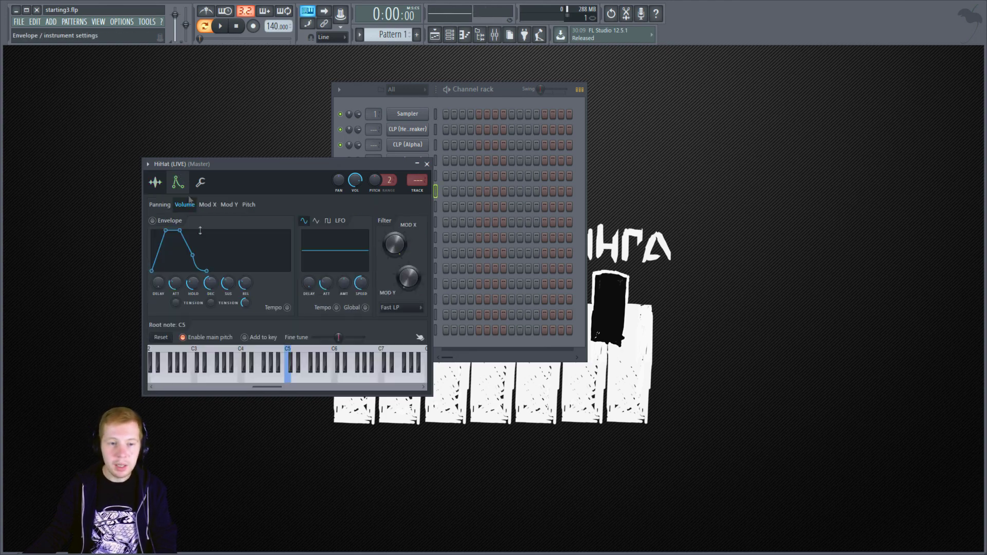
pyautogui.moveTo(211, 283)
pyautogui.mouseDown()
pyautogui.moveTo(211, 267)
pyautogui.moveTo(193, 303)
pyautogui.moveTo(228, 308)
pyautogui.moveTo(211, 288)
pyautogui.moveTo(211, 298)
pyautogui.mouseUp()
pyautogui.press('z')
pyautogui.press('z')
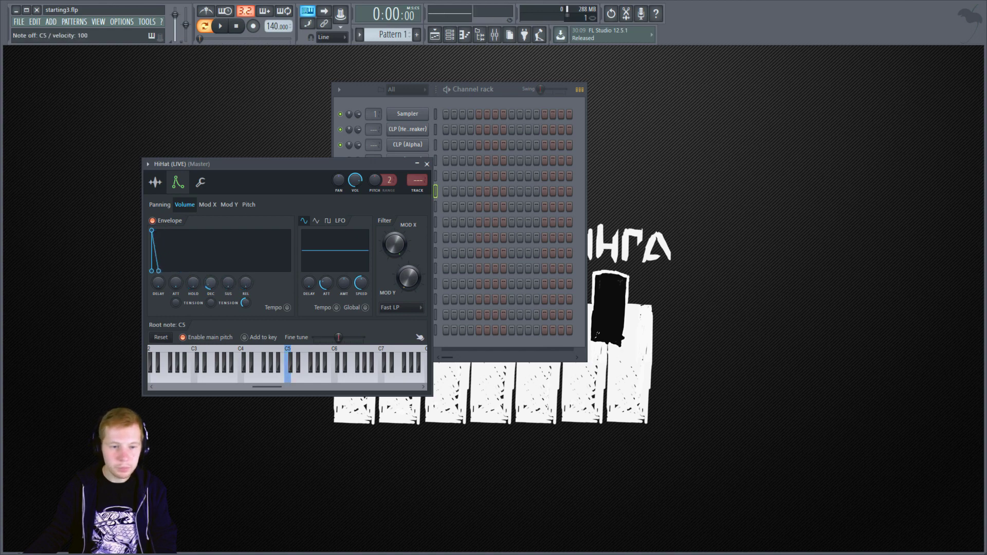
pyautogui.press('z')
pyautogui.press('z')
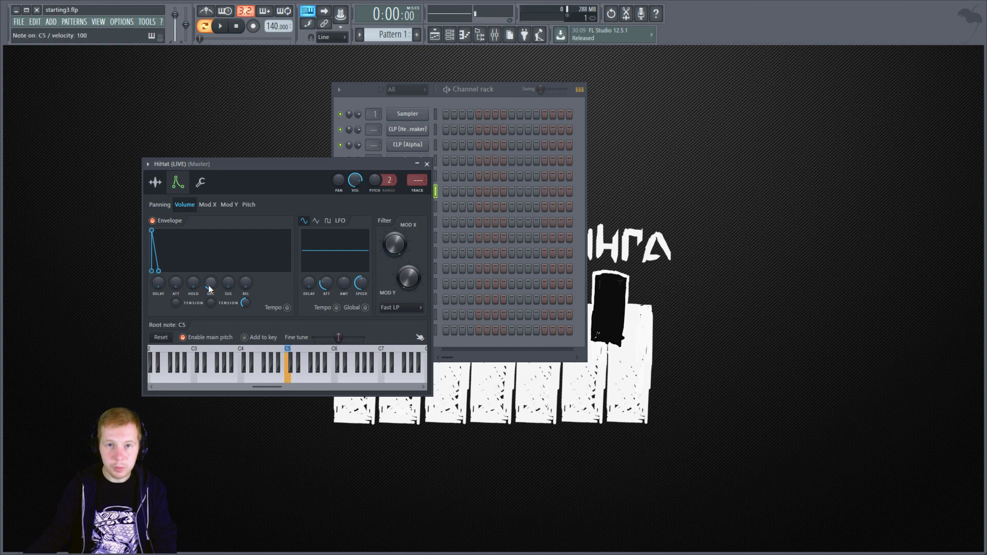
pyautogui.press('z')
pyautogui.press('z')
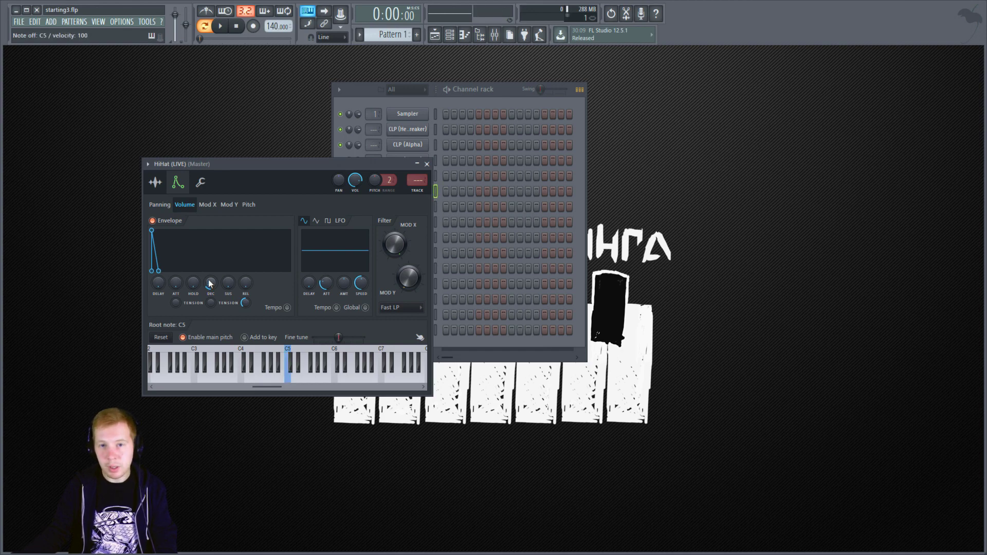
# Step: Pan HiHat (LIVE) strongly to the left, up to 96%, while auditioning the hat repeatedly
pyautogui.press('z')
pyautogui.press('z')
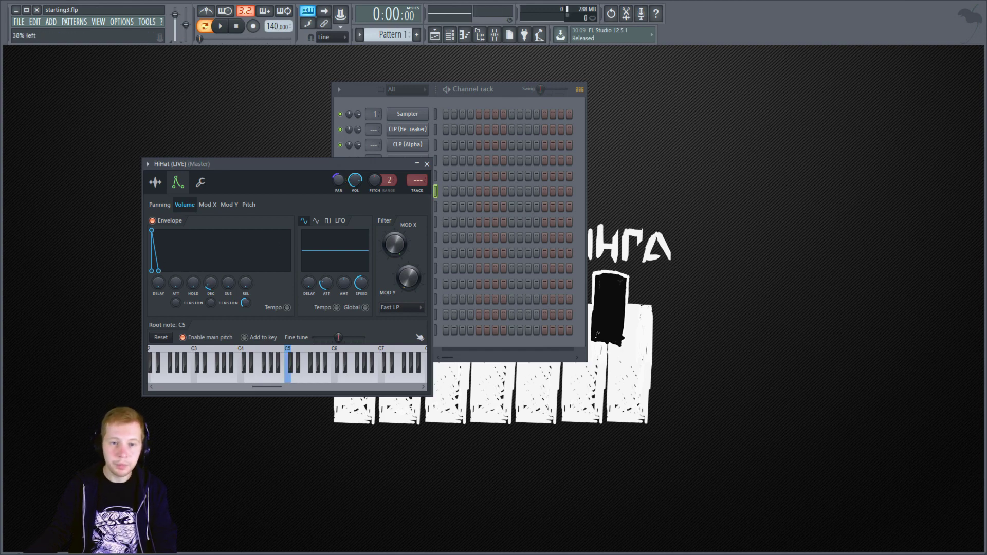
pyautogui.press('z')
pyautogui.press('z')
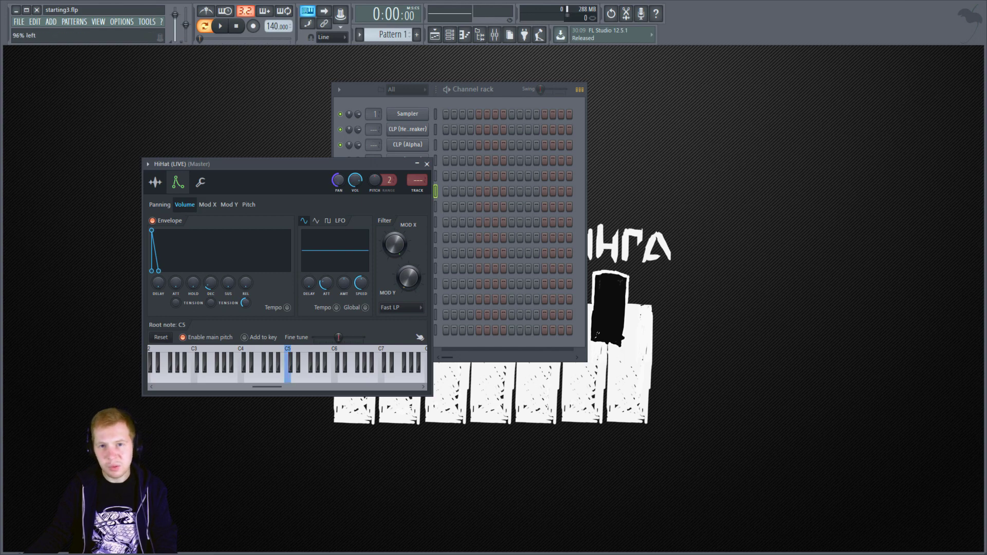
pyautogui.press('z')
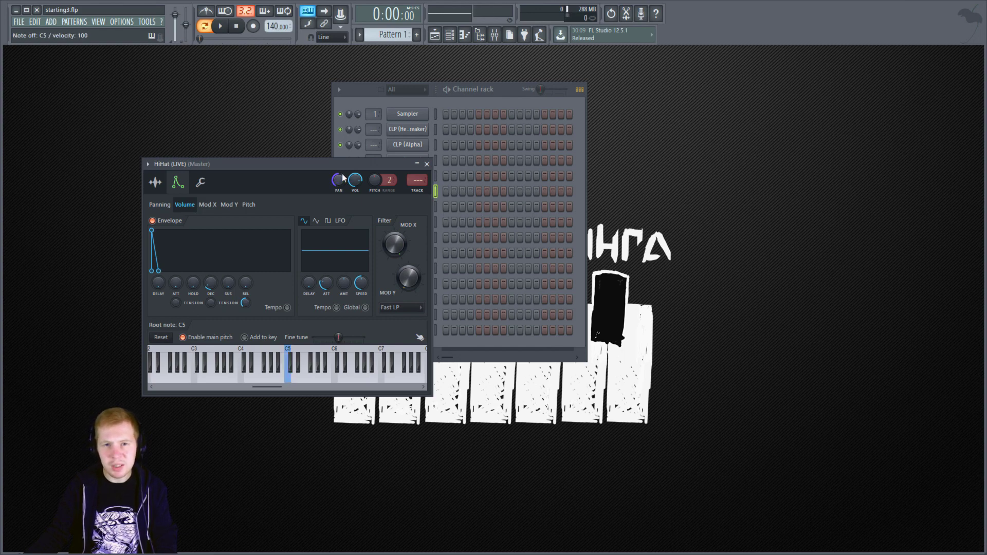
pyautogui.press('z')
pyautogui.press('z')
pyautogui.press('z')
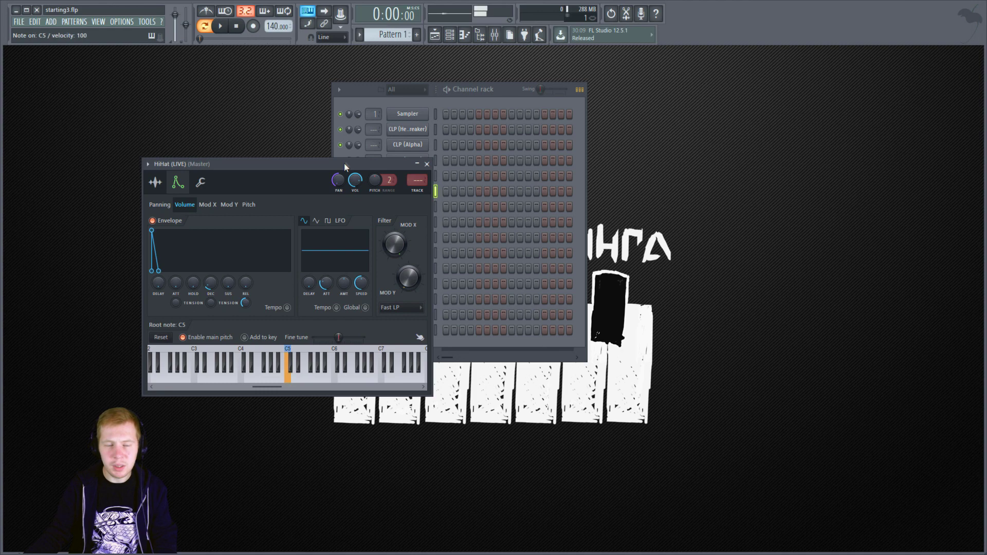
pyautogui.press('z')
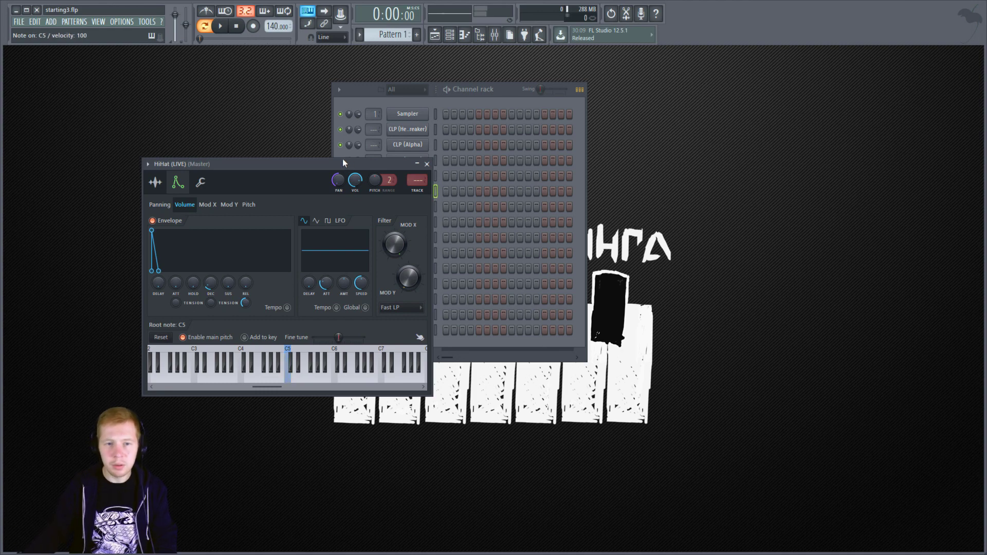
# Step: Return HiHat (LIVE)'s panning to centre while auditioning the hat repeatedly, and close its channel window
pyautogui.press('z')
pyautogui.press('z')
pyautogui.press('z')
pyautogui.press('z')
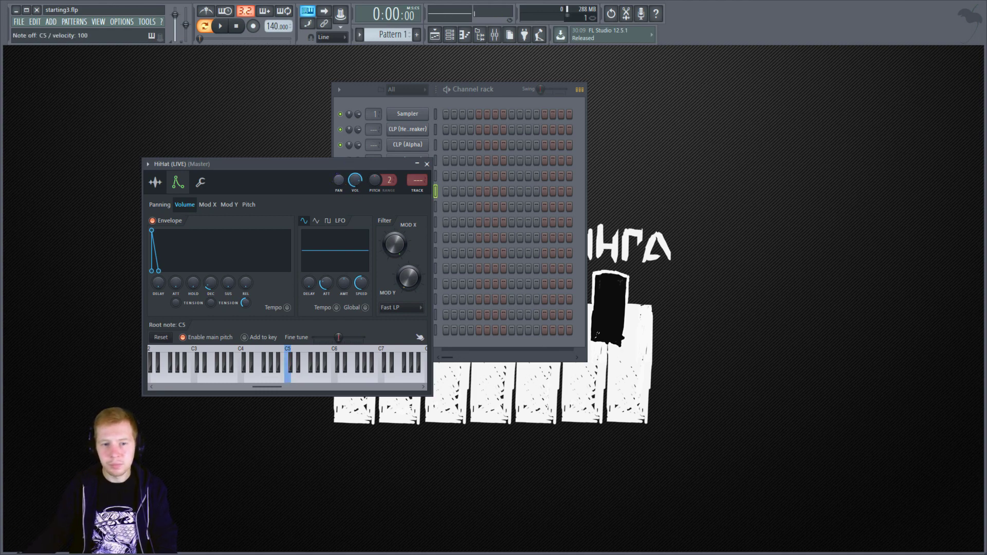
pyautogui.press('z')
pyautogui.press('z')
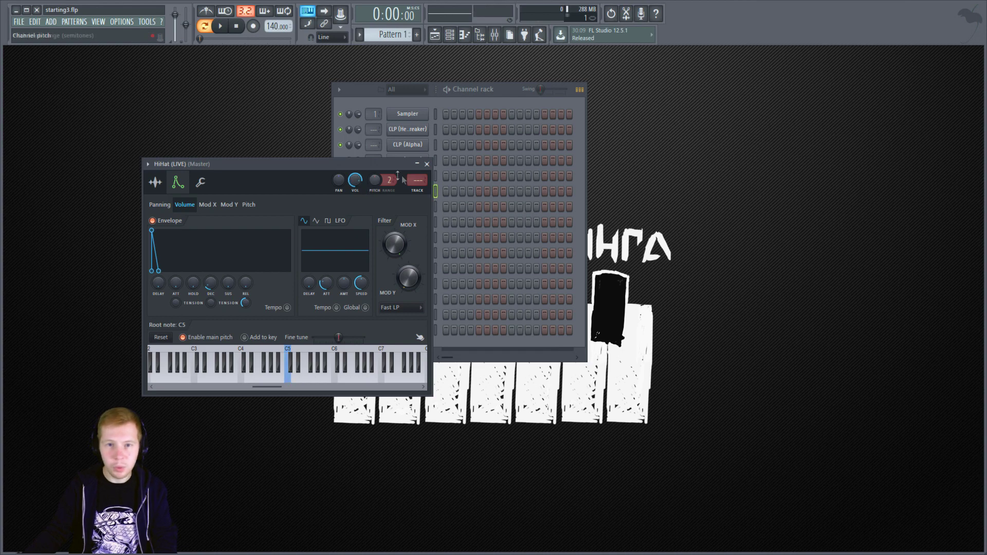
pyautogui.click(427, 164)
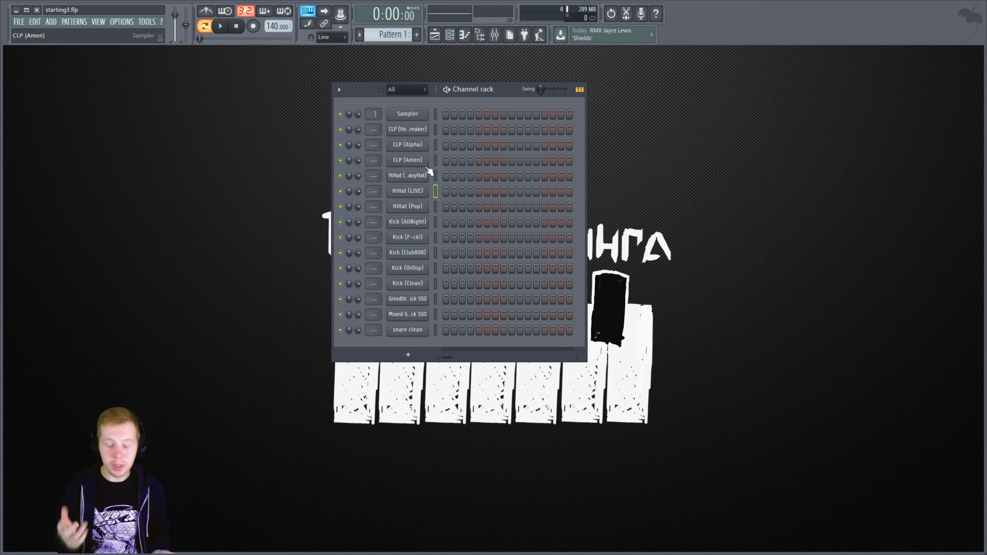
# Step: Open HiHat (Pop), trim the silent tail of its sample and audition the hat
pyautogui.click(436, 208)
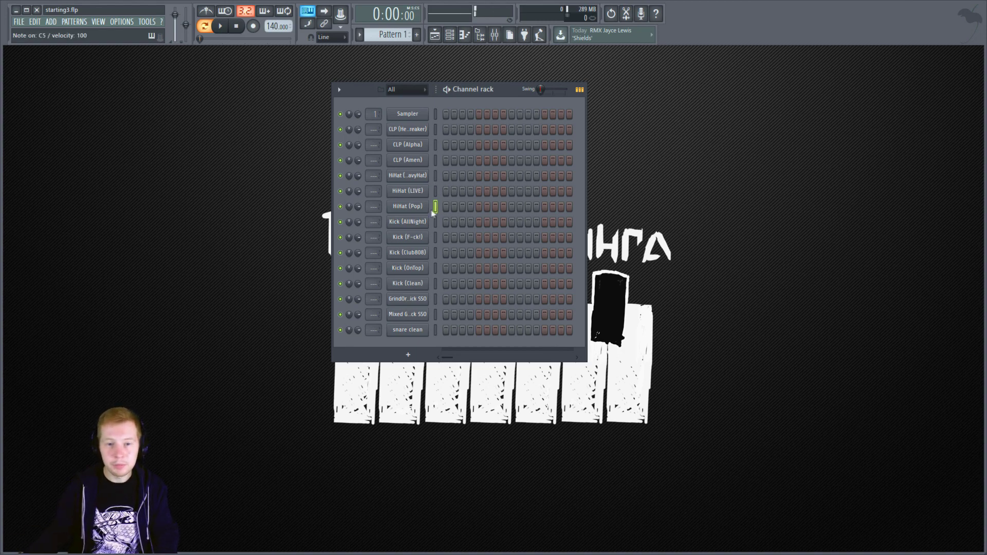
pyautogui.click(414, 207)
pyautogui.press('z')
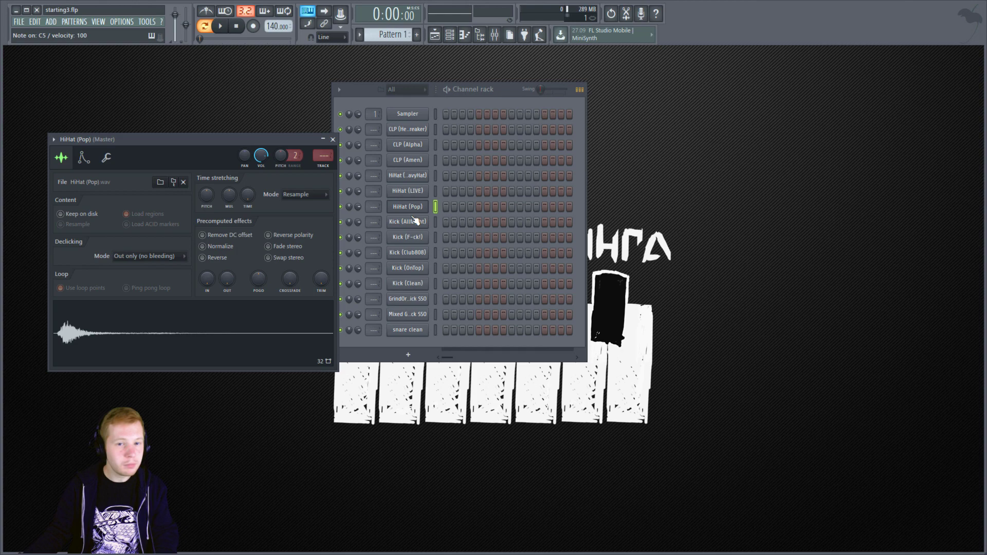
pyautogui.moveTo(242, 139); pyautogui.dragTo(304, 131)
pyautogui.moveTo(383, 269); pyautogui.dragTo(383, 255)
pyautogui.press('z')
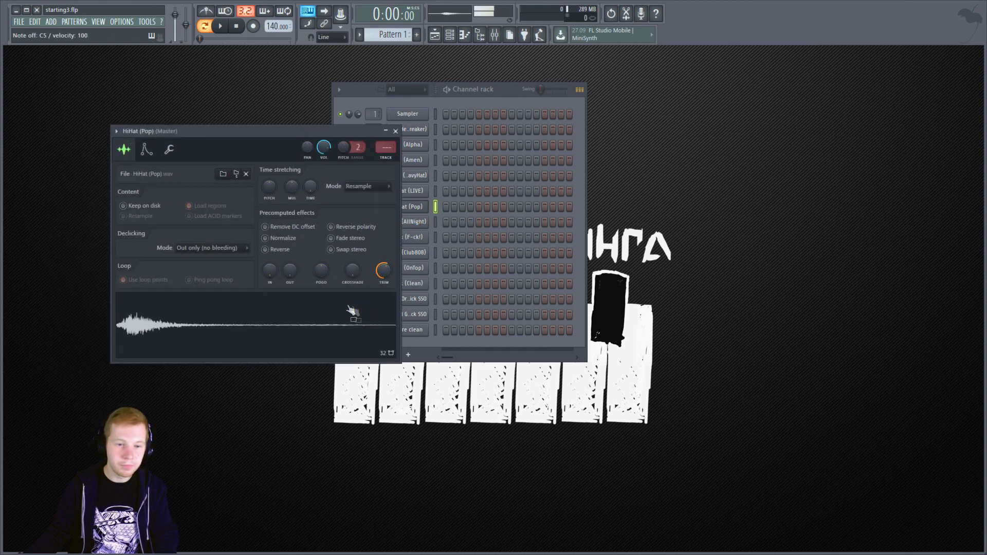
# Step: Show HiHat (Pop)'s volume envelope and root-note keyboard, and audition the hat
pyautogui.click(146, 149)
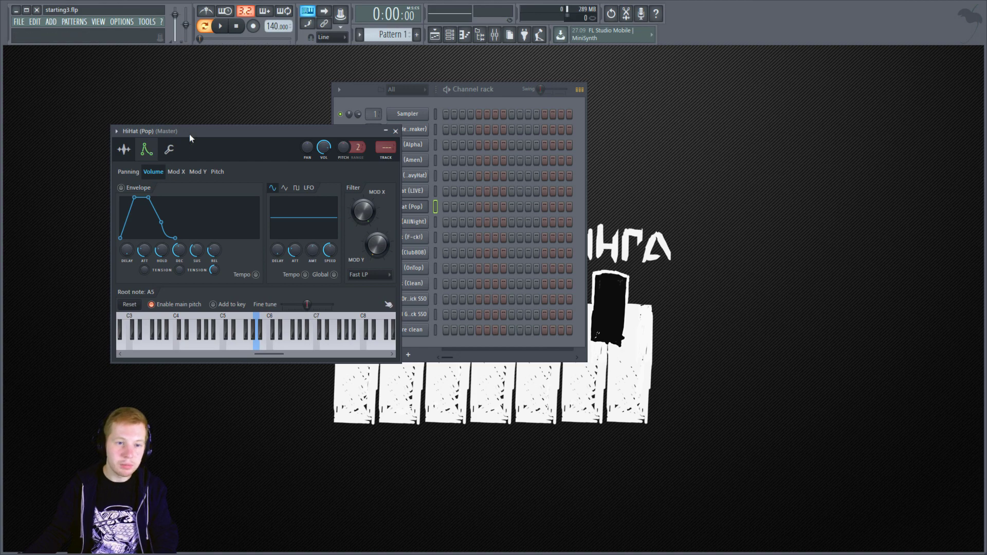
pyautogui.moveTo(189, 133); pyautogui.dragTo(222, 132)
pyautogui.press('z')
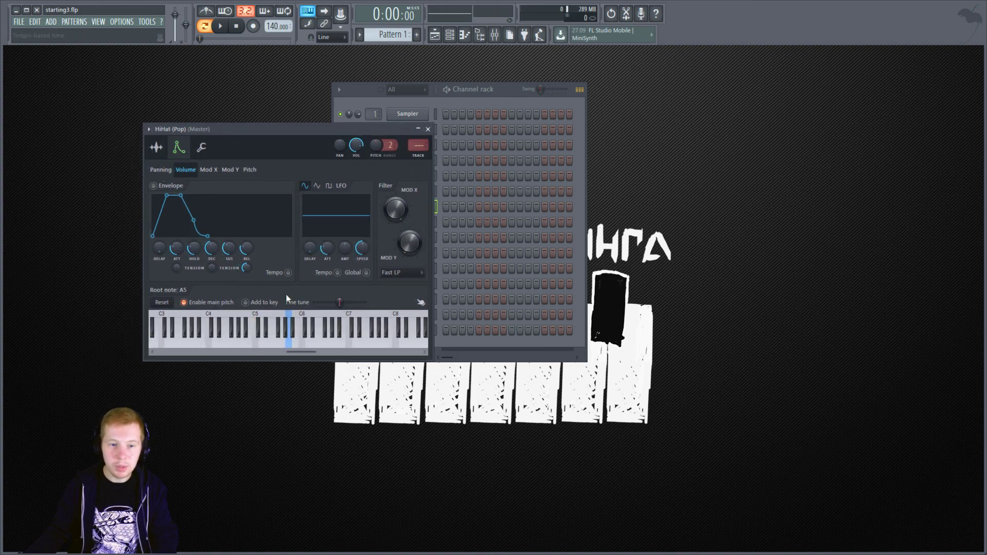
pyautogui.moveTo(301, 351)
pyautogui.mouseDown()
pyautogui.moveTo(280, 350)
pyautogui.moveTo(289, 353)
pyautogui.mouseUp()
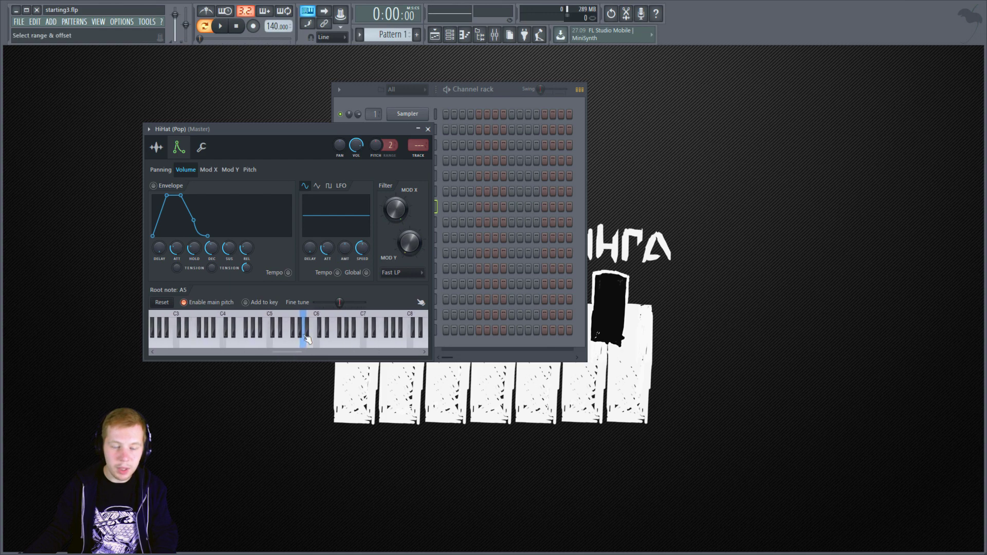
pyautogui.click(505, 111)
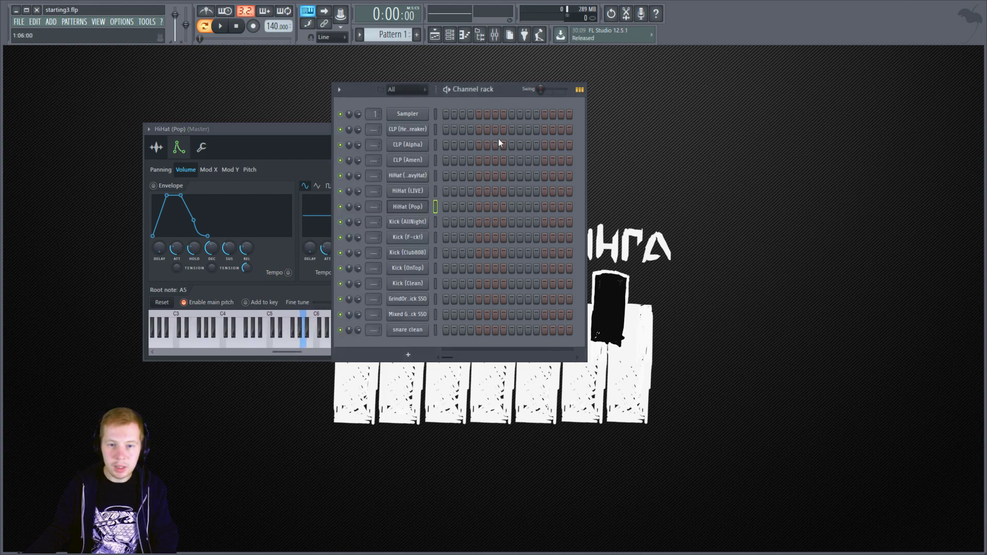
pyautogui.click(443, 206)
pyautogui.click(444, 205)
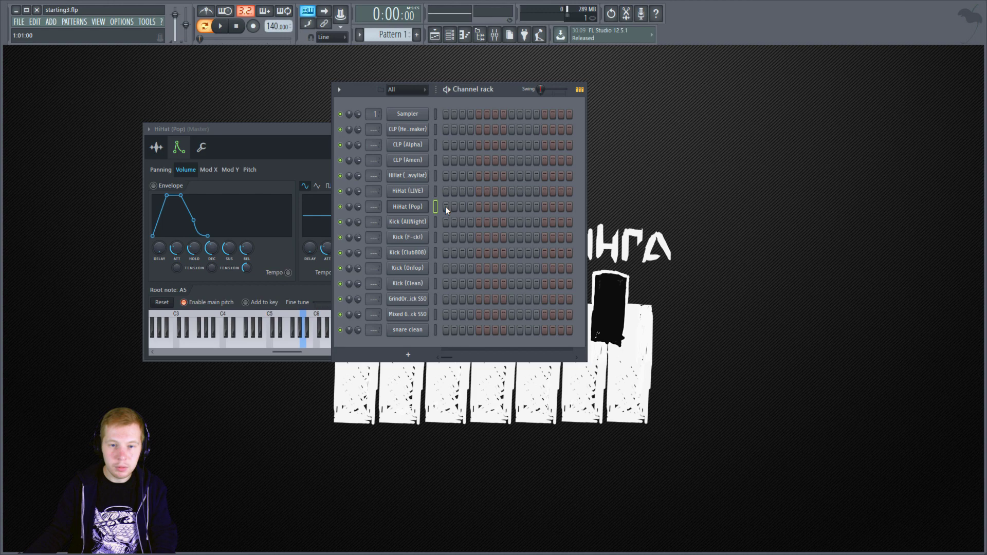
# Step: Set HiHat (Pop)'s root note to C5 and audition the hat several times
pyautogui.click(296, 138)
pyautogui.rightClick(269, 334)
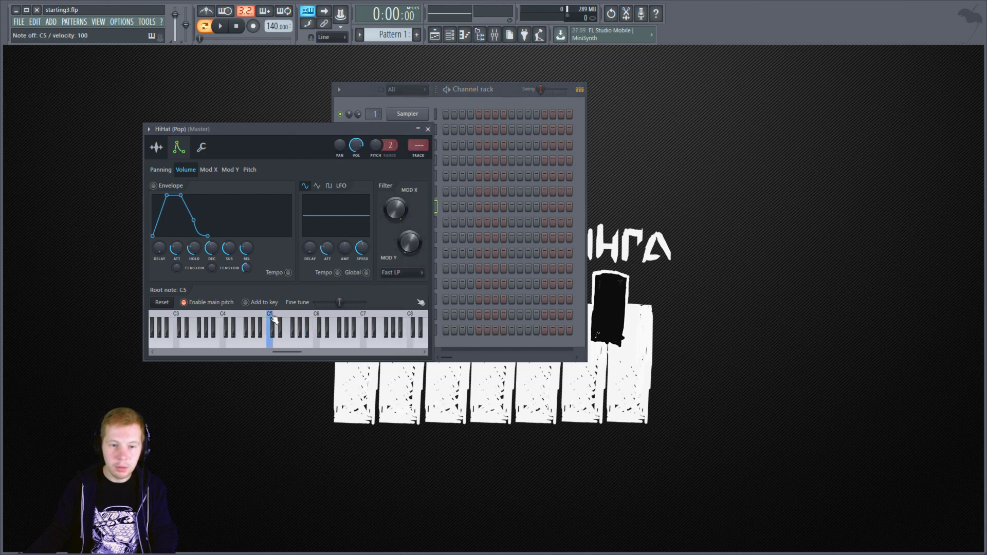
pyautogui.click(271, 330)
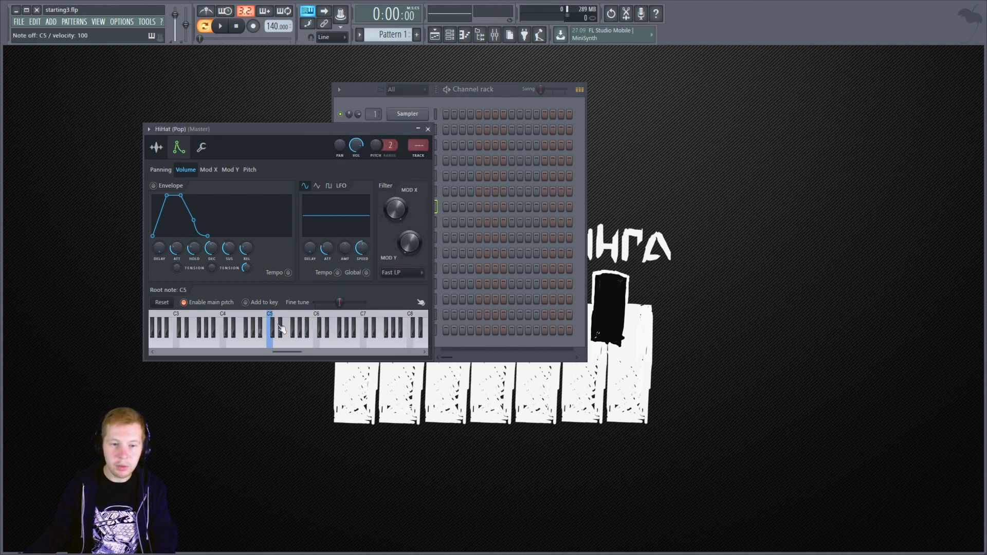
pyautogui.press('z')
pyautogui.press('z')
pyautogui.press('z')
# Step: Try HiHat (Pop) with root notes D#6, D#7, C8 and G#2, auditioning the hat at different pitches
pyautogui.rightClick(328, 324)
pyautogui.press('z')
pyautogui.press('z')
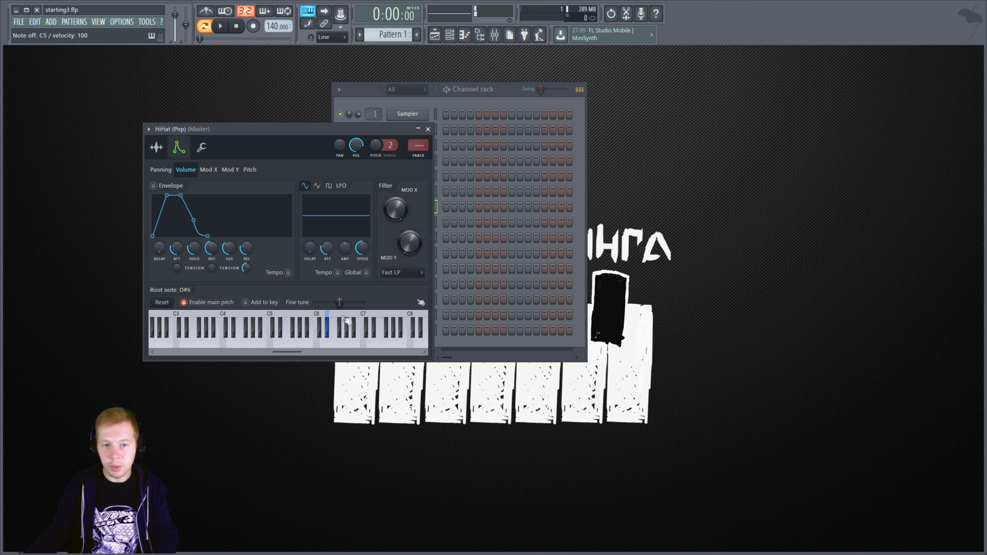
pyautogui.rightClick(374, 324)
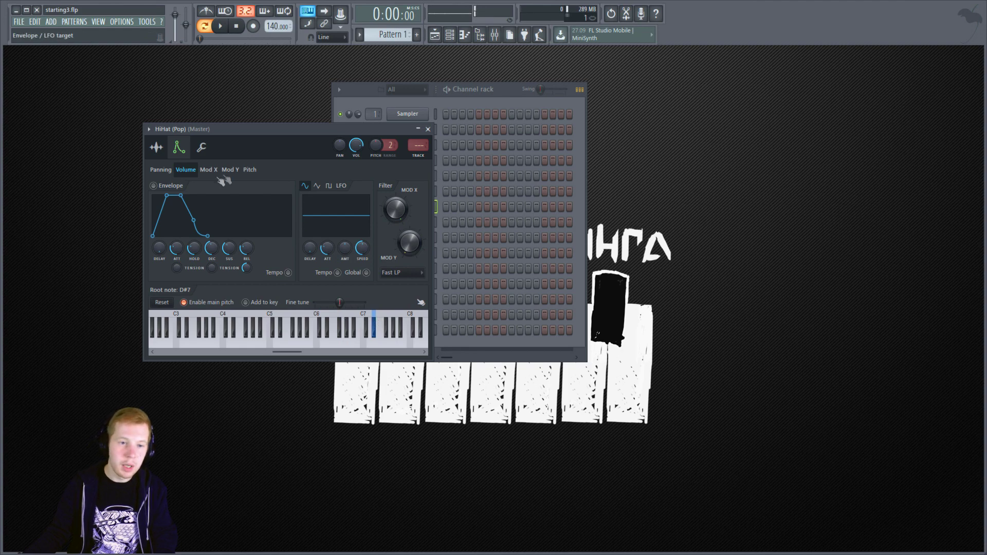
pyautogui.scroll(1, 179, 148)
pyautogui.click(178, 148)
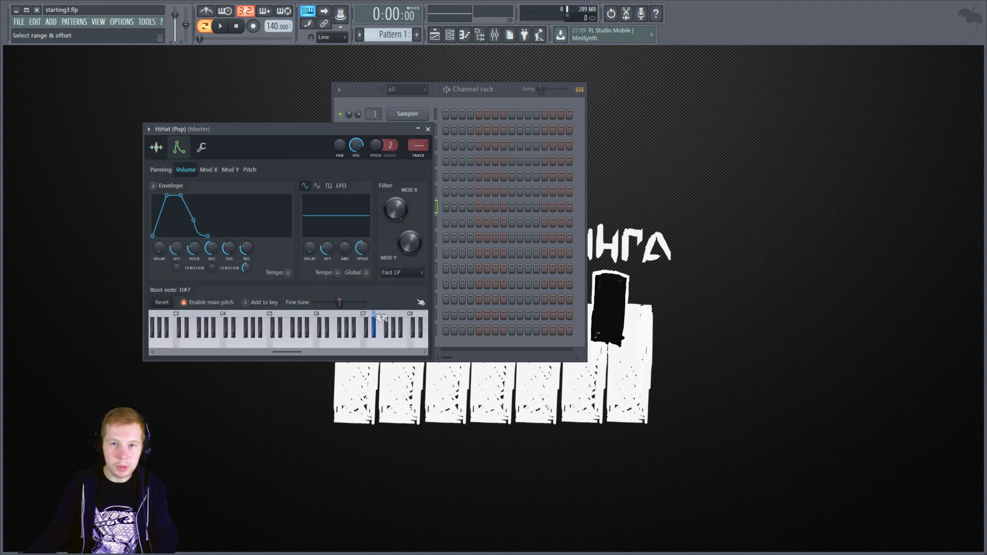
pyautogui.moveTo(386, 317); pyautogui.dragTo(417, 319)
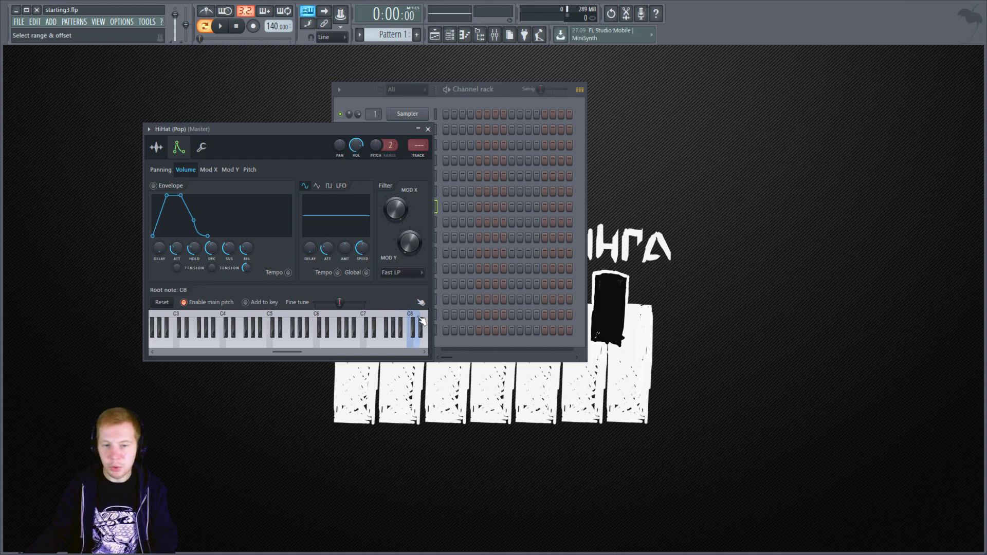
pyautogui.moveTo(224, 318); pyautogui.dragTo(159, 319)
# Step: Restore HiHat (Pop)'s root note to C5, audition that note and close the channel window
pyautogui.click(273, 330)
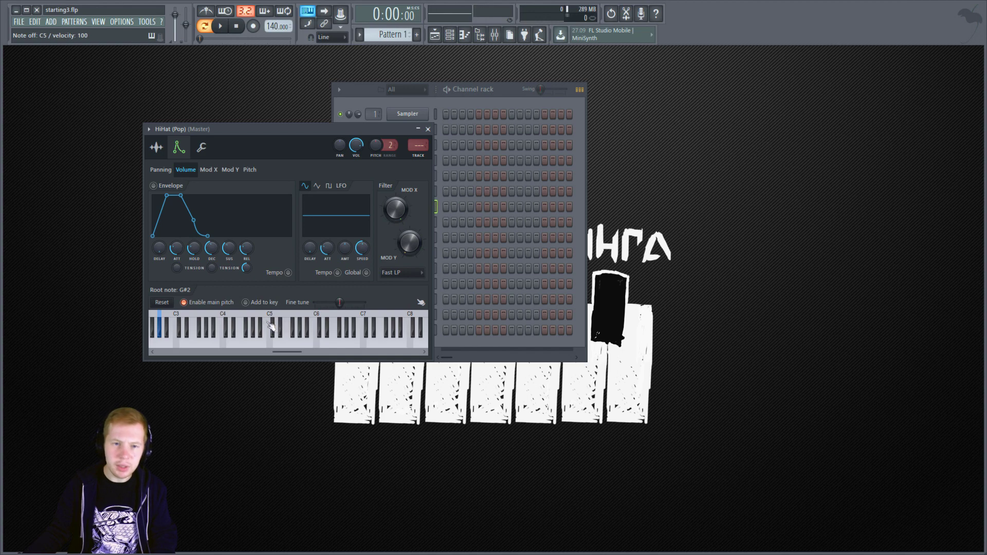
pyautogui.rightClick(274, 318)
pyautogui.click(274, 318)
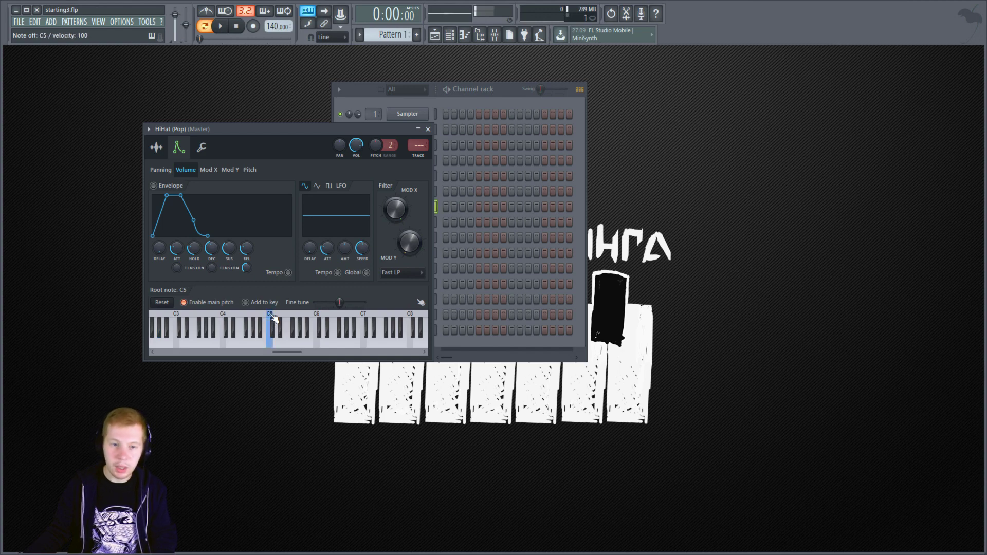
pyautogui.click(274, 319)
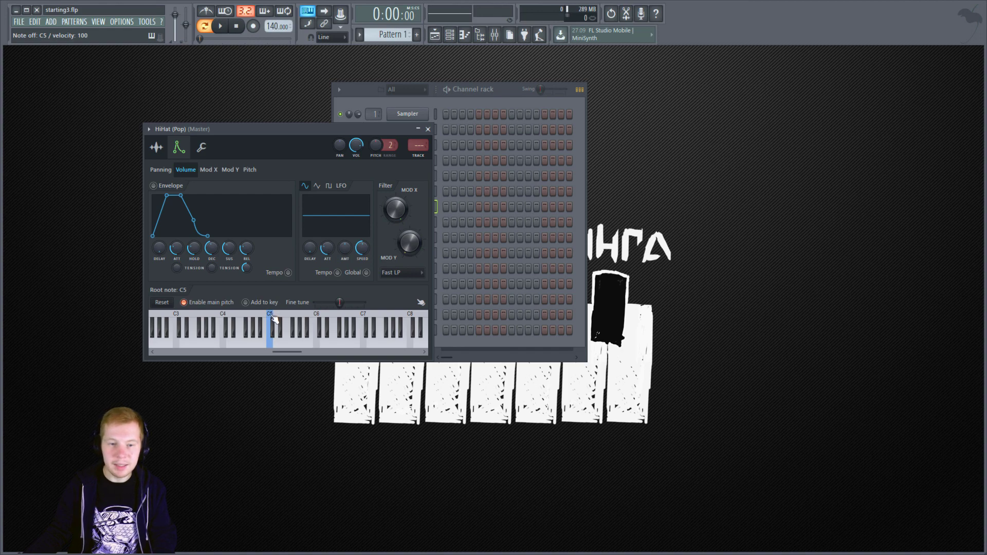
pyautogui.rightClick(289, 342)
pyautogui.rightClick(272, 319)
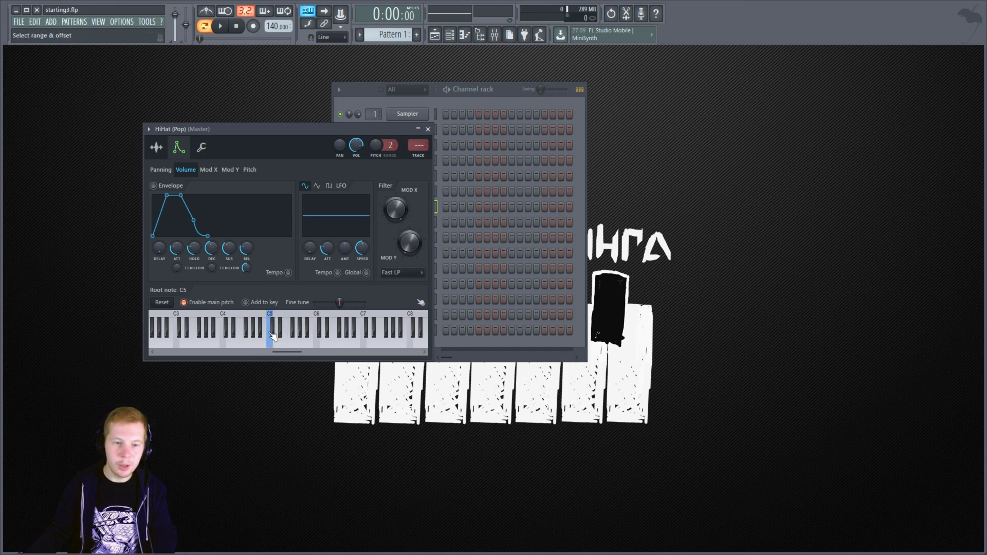
pyautogui.click(269, 338)
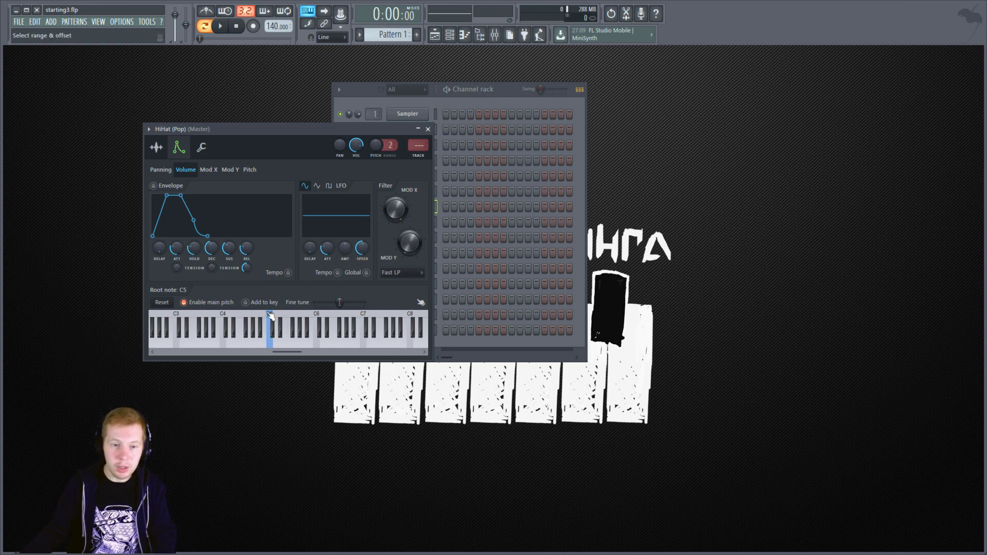
pyautogui.click(427, 130)
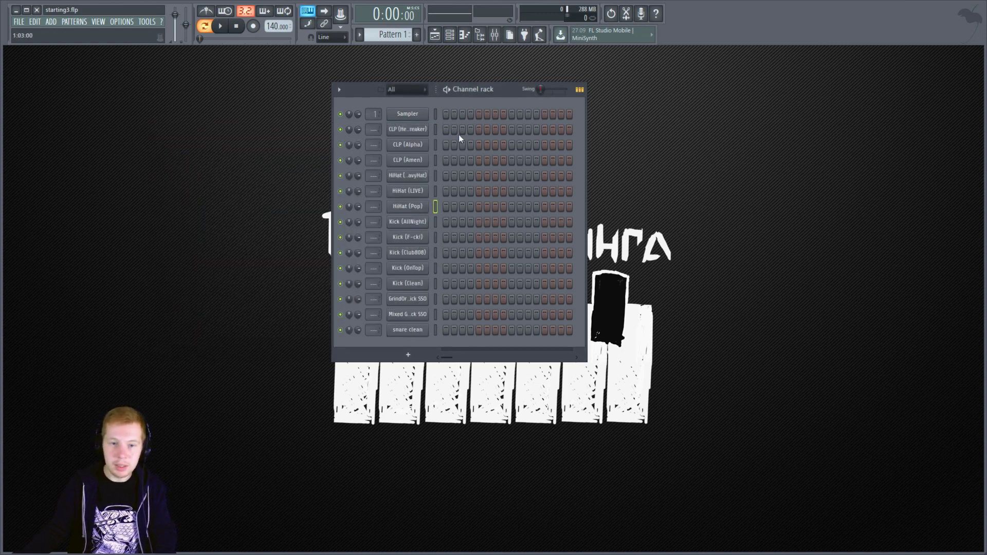
# Step: Open Kick (AllNight)'s miscellaneous settings, set its root note to C5 and play that note
pyautogui.click(435, 222)
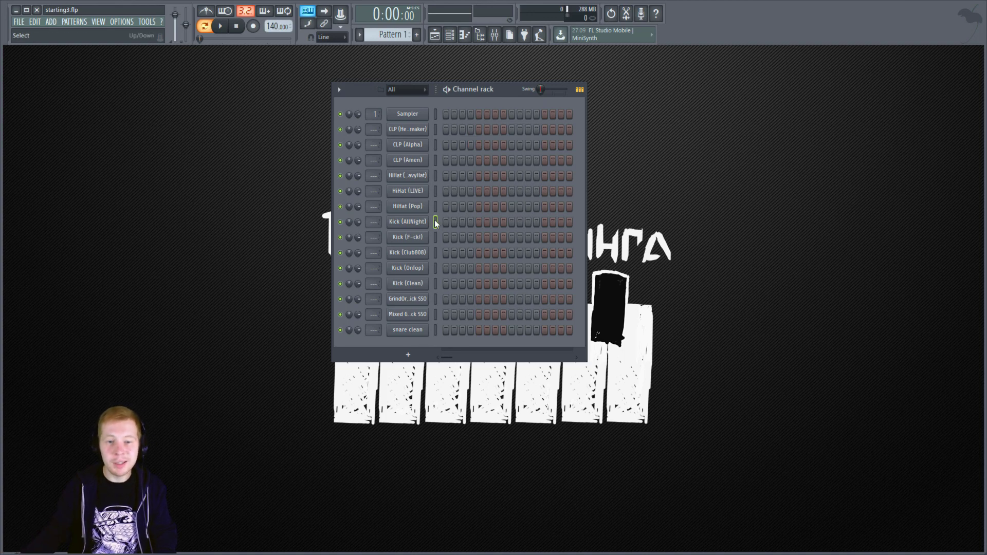
pyautogui.click(422, 225)
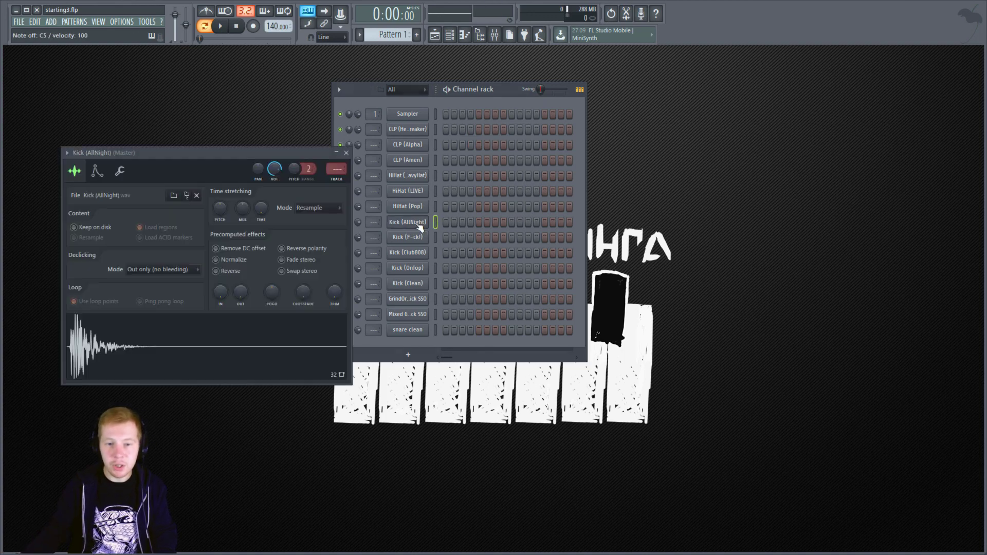
pyautogui.click(120, 171)
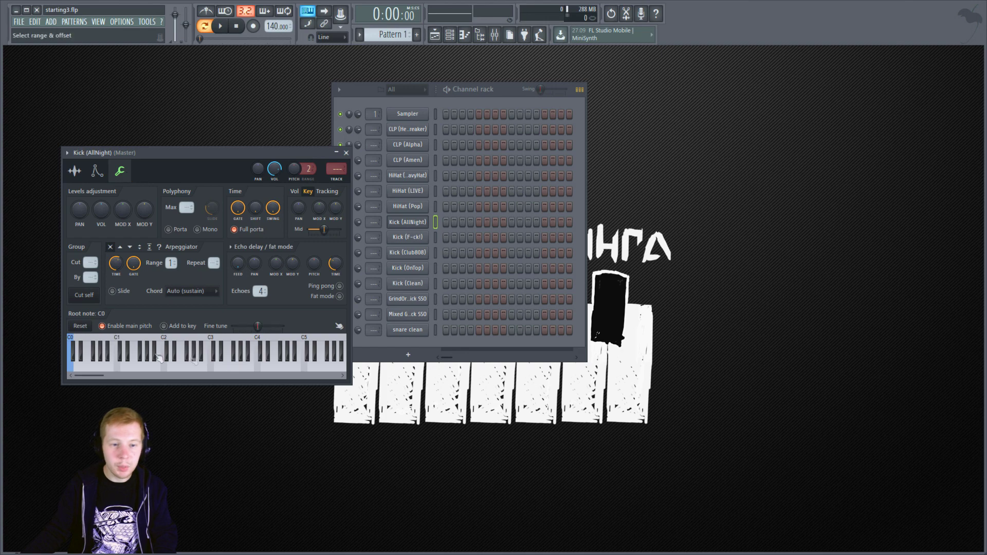
pyautogui.rightClick(239, 345)
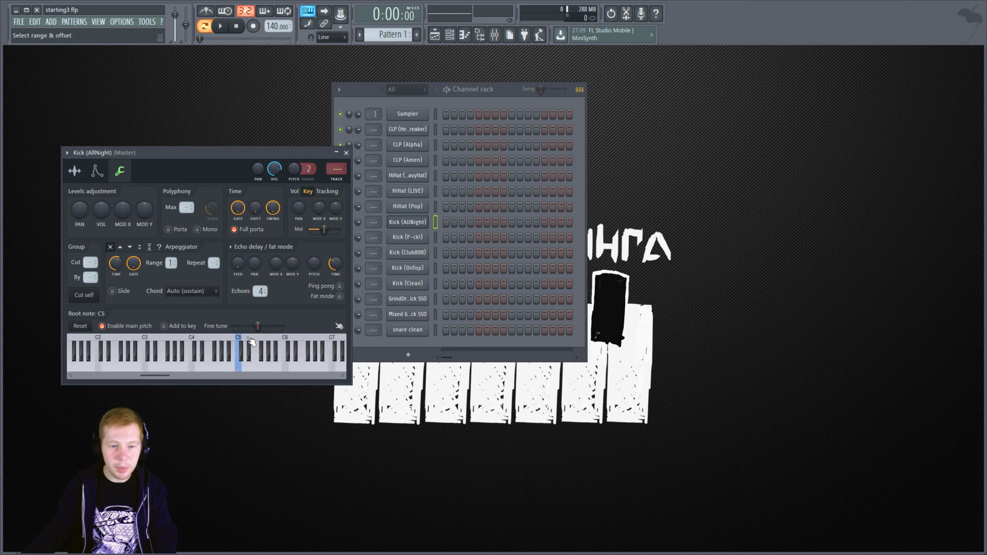
pyautogui.click(239, 355)
pyautogui.click(239, 355)
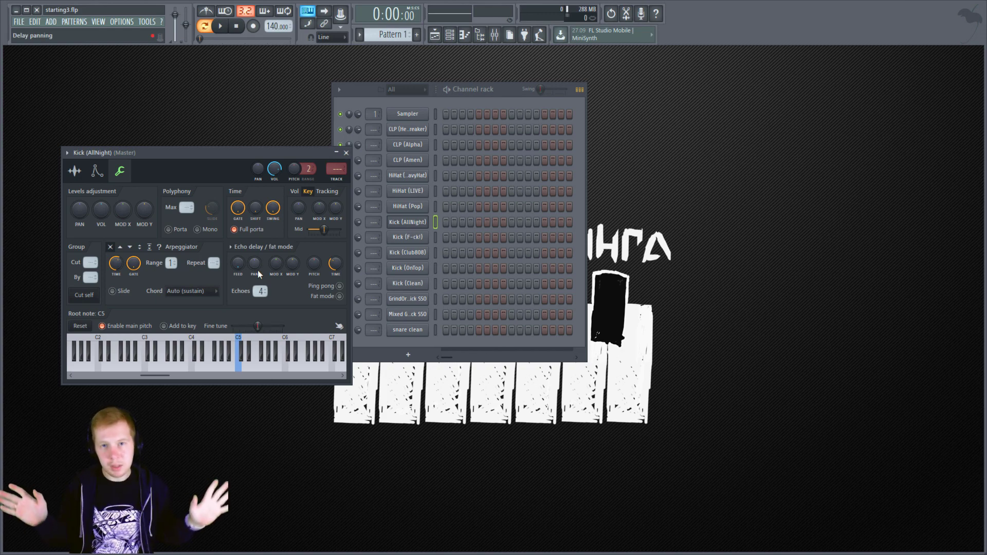
# Step: Audition Kick (AllNight) and trim the silent tail of its sample
pyautogui.press('z')
pyautogui.press('z')
pyautogui.press('z')
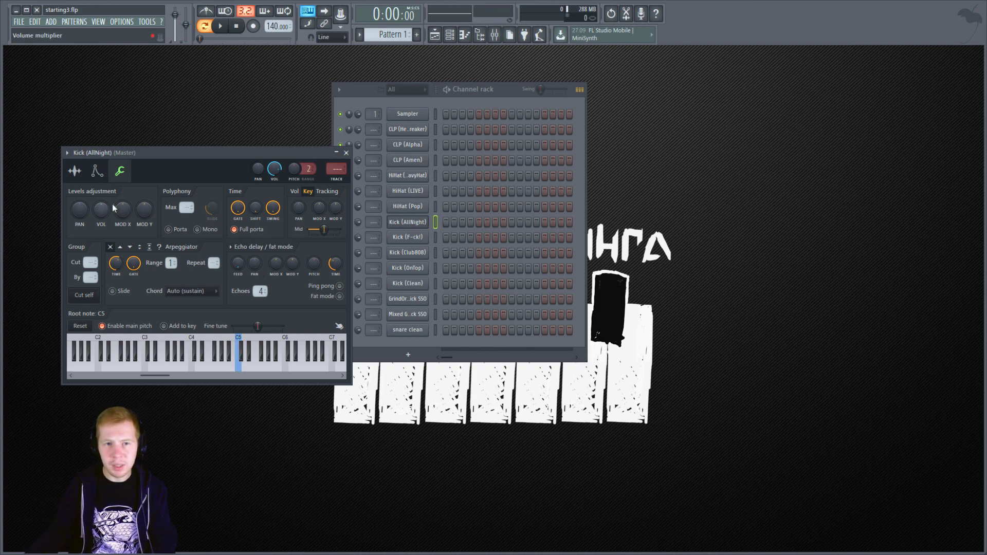
pyautogui.click(75, 171)
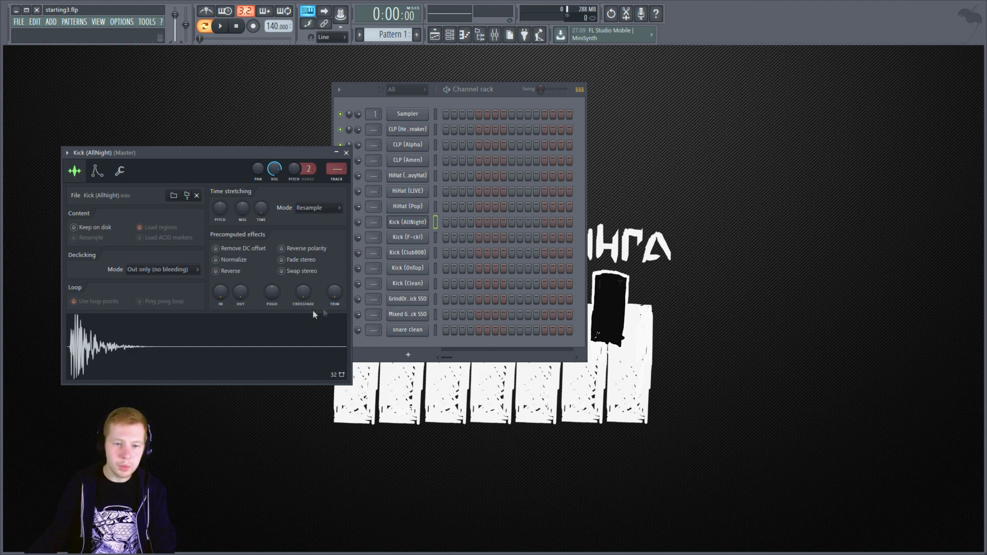
pyautogui.moveTo(334, 293); pyautogui.dragTo(332, 302)
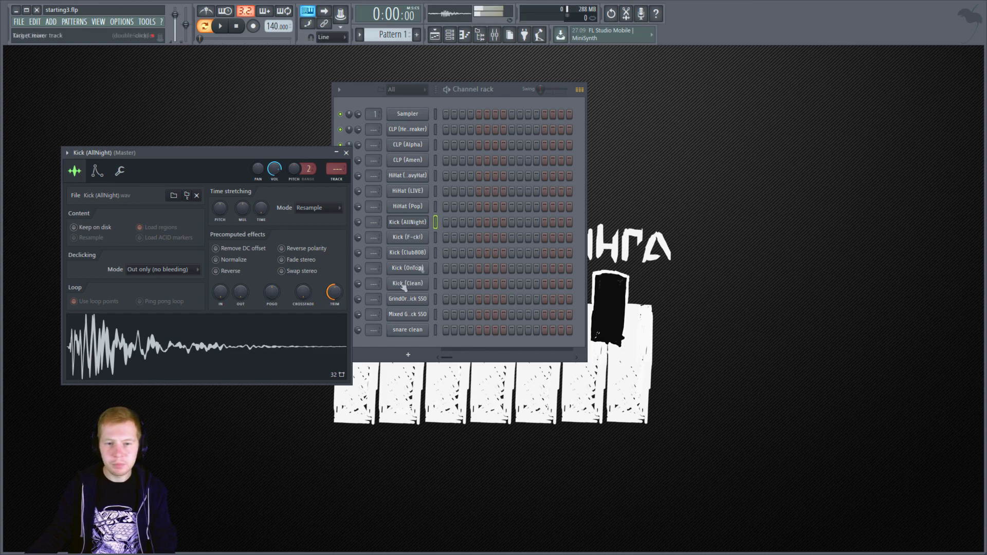
# Step: Open Kick (F-ck!), audition it, trim its sample's silent tail and add a fade-out of about 20%
pyautogui.click(434, 238)
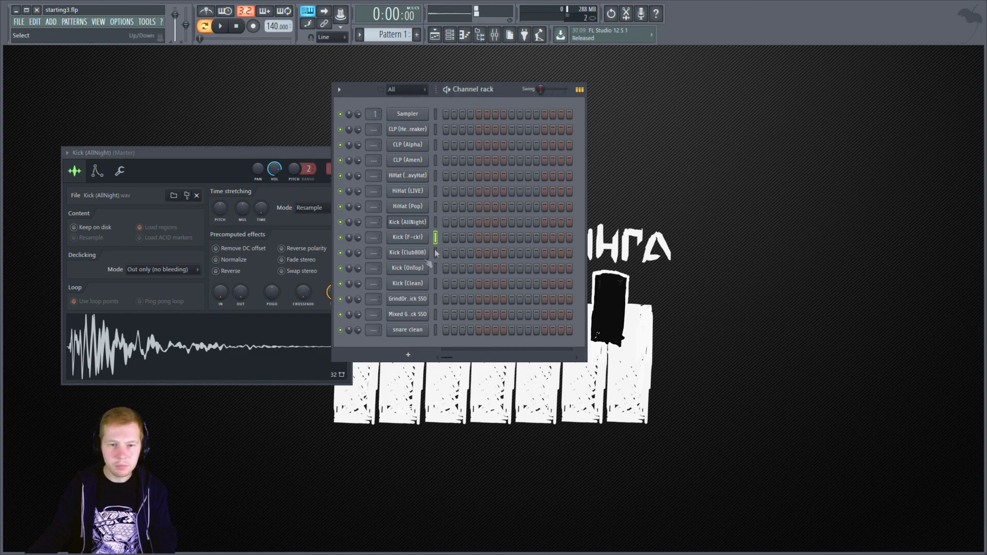
pyautogui.click(419, 239)
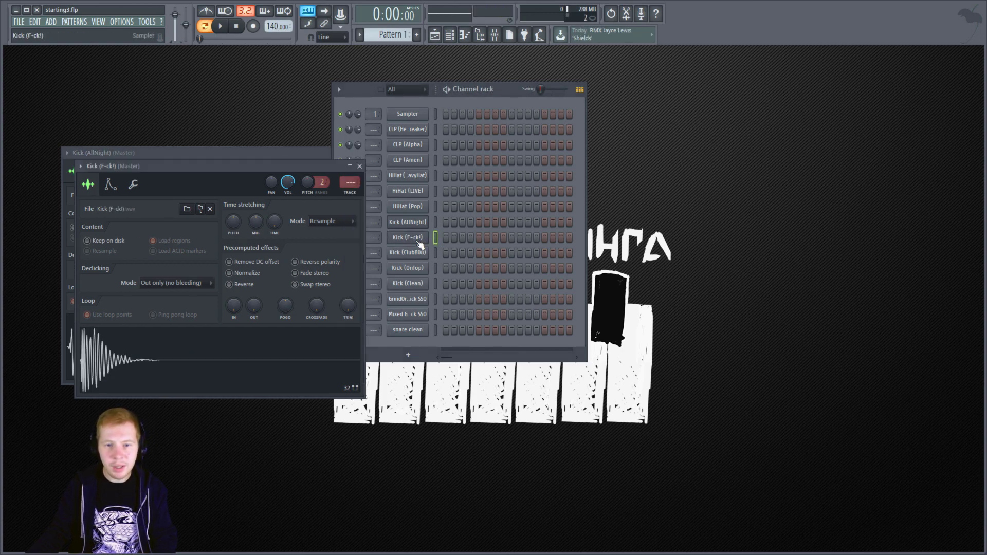
pyautogui.click(216, 379)
pyautogui.click(214, 376)
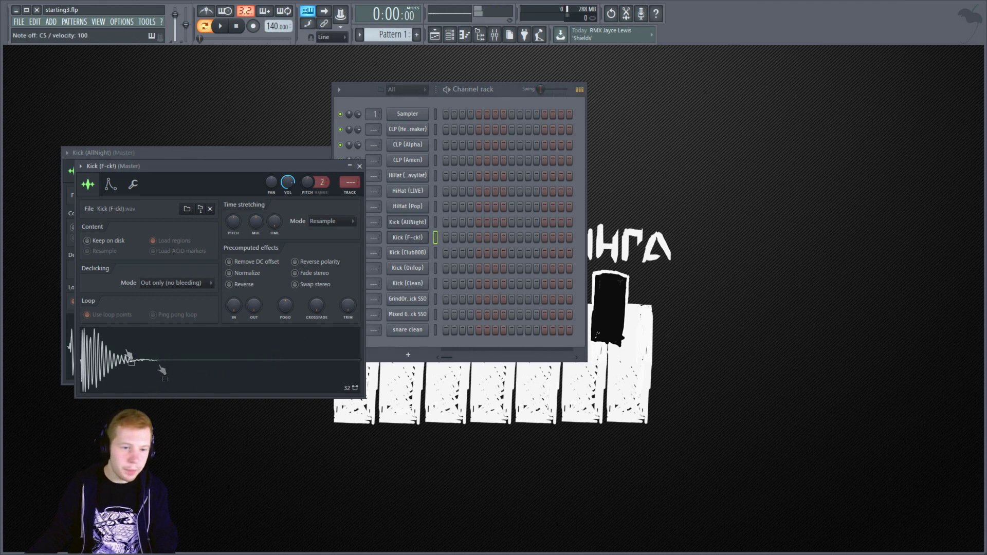
pyautogui.moveTo(195, 165); pyautogui.dragTo(324, 162)
pyautogui.click(264, 366)
pyautogui.click(264, 368)
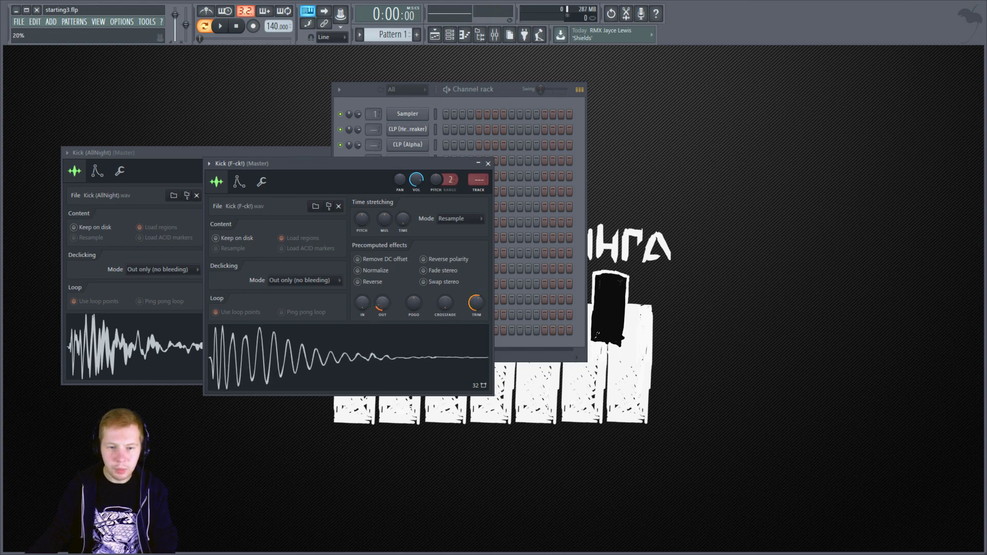
# Step: Enable Kick (F-ck!)'s volume envelope with a short decay and no sustain in place of the sample fade-out
pyautogui.scroll(3, 381, 307)
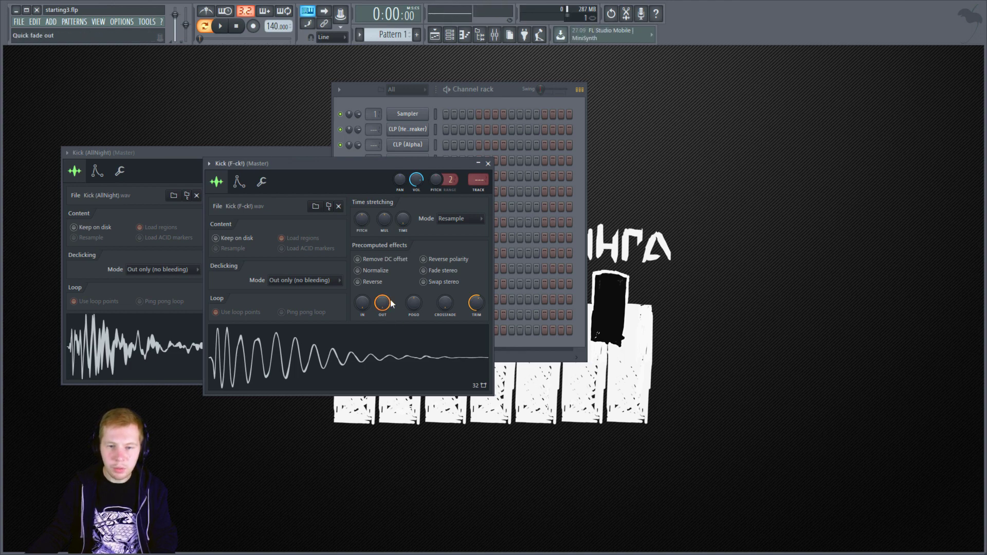
pyautogui.click(239, 182)
pyautogui.moveTo(237, 282); pyautogui.dragTo(272, 278)
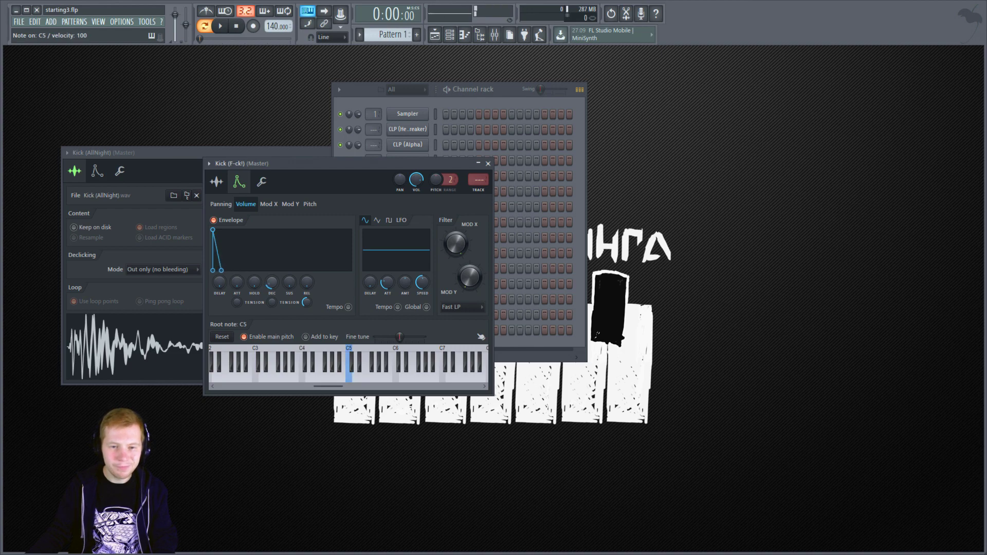
pyautogui.click(216, 183)
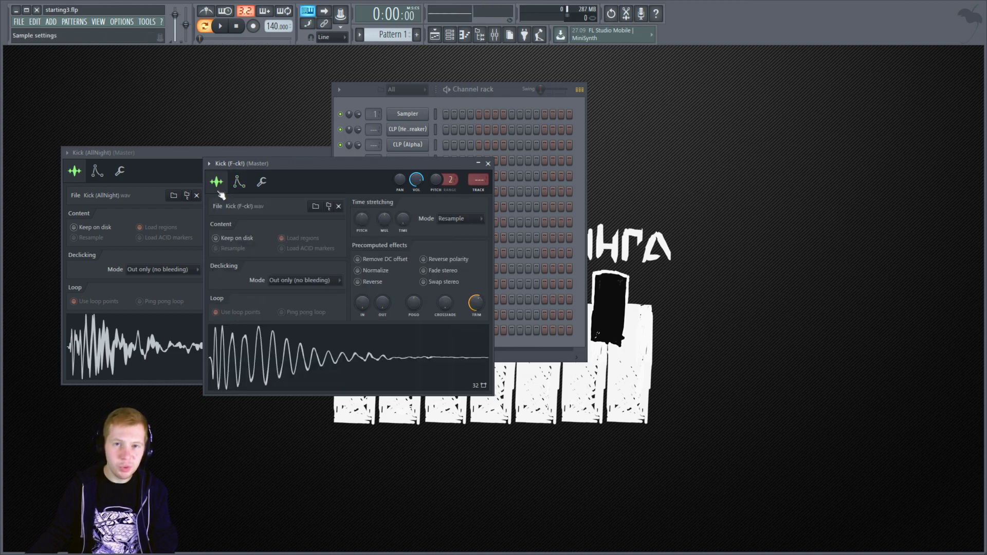
# Step: Close both kick channel windows, audition Kick (F-ck!) again in its channel settings and close it
pyautogui.click(486, 163)
pyautogui.click(345, 152)
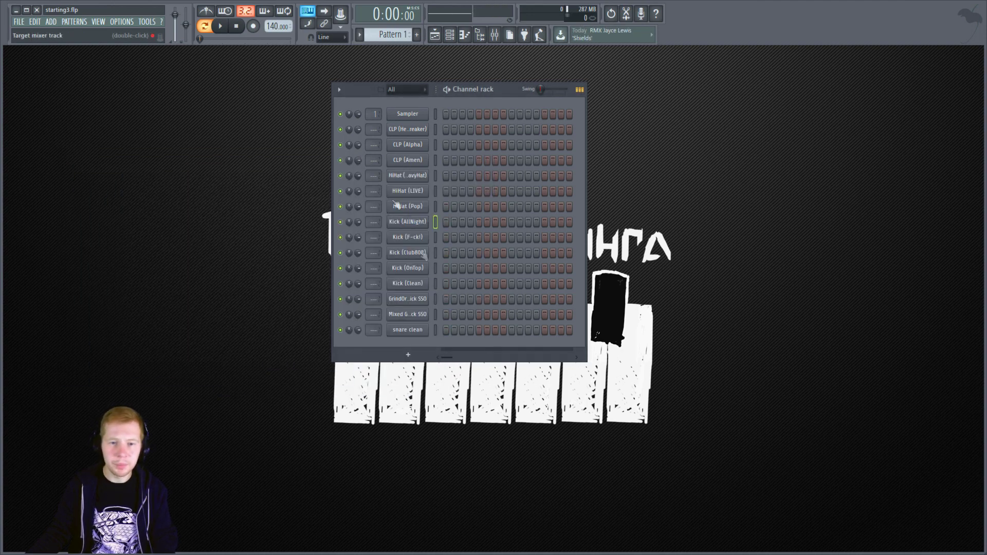
pyautogui.click(421, 239)
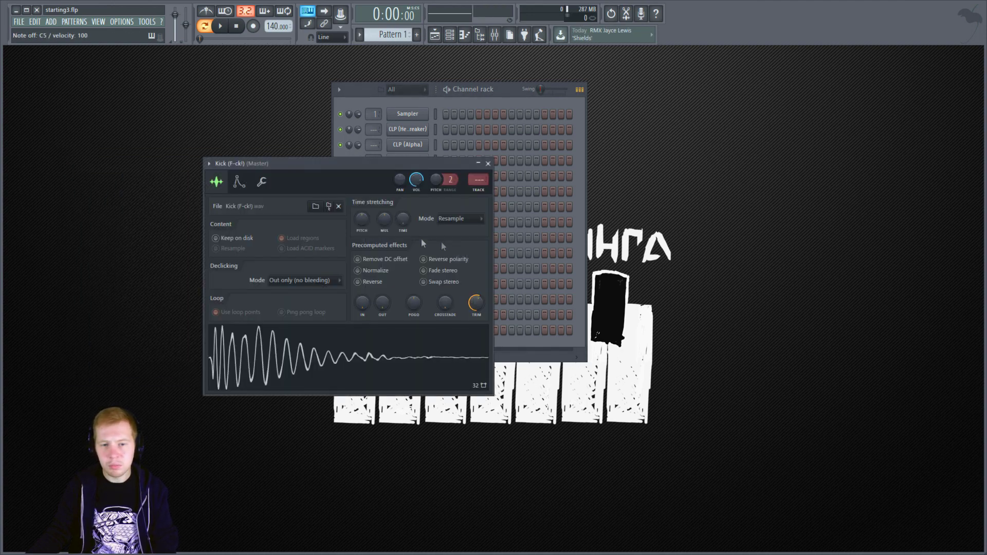
pyautogui.click(488, 164)
# Step: Select Kick (Club808), audition it, inspect its sample waveform and close the channel window
pyautogui.click(436, 253)
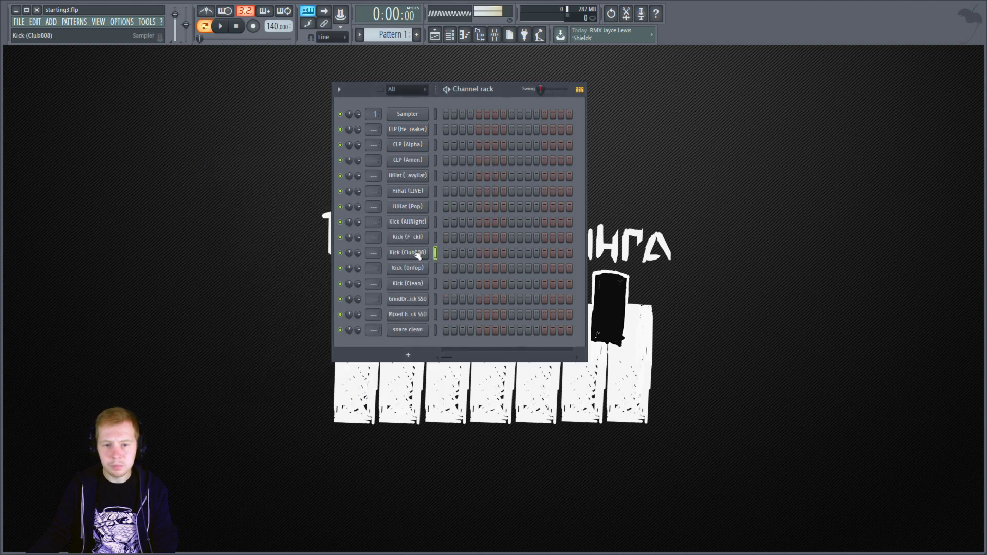
pyautogui.click(418, 253)
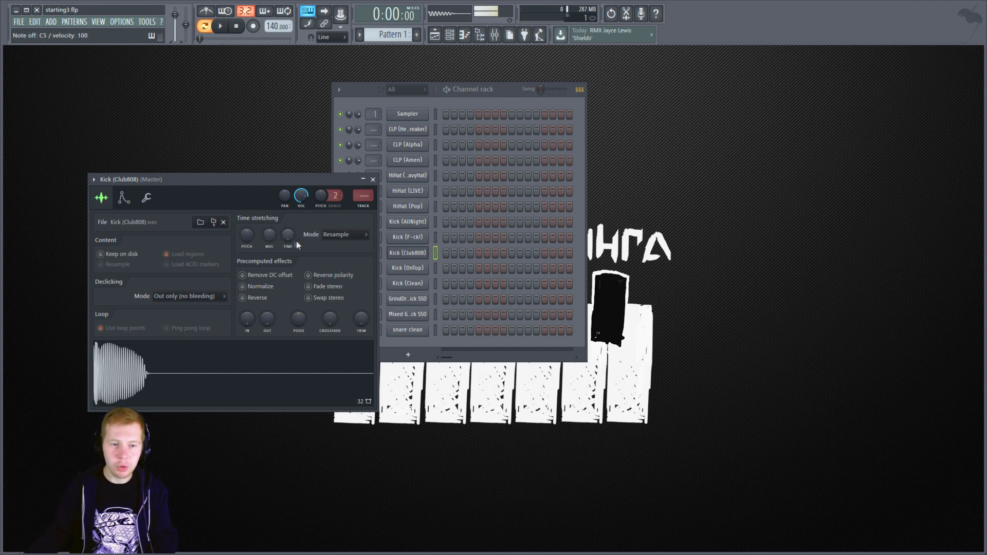
pyautogui.click(373, 179)
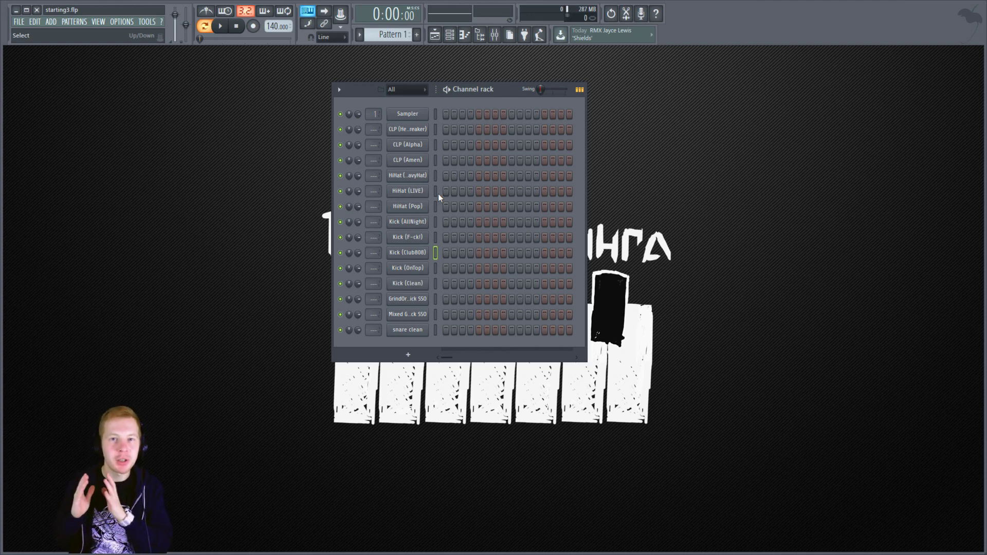
# Step: Audition Kick (OnTop) and inspect the sample settings of Kick (OnTop), Kick (Clean), GrindOrDie Kick SSO and Mixed GoD Kick SSO
pyautogui.click(433, 271)
pyautogui.press('z')
pyautogui.press('z')
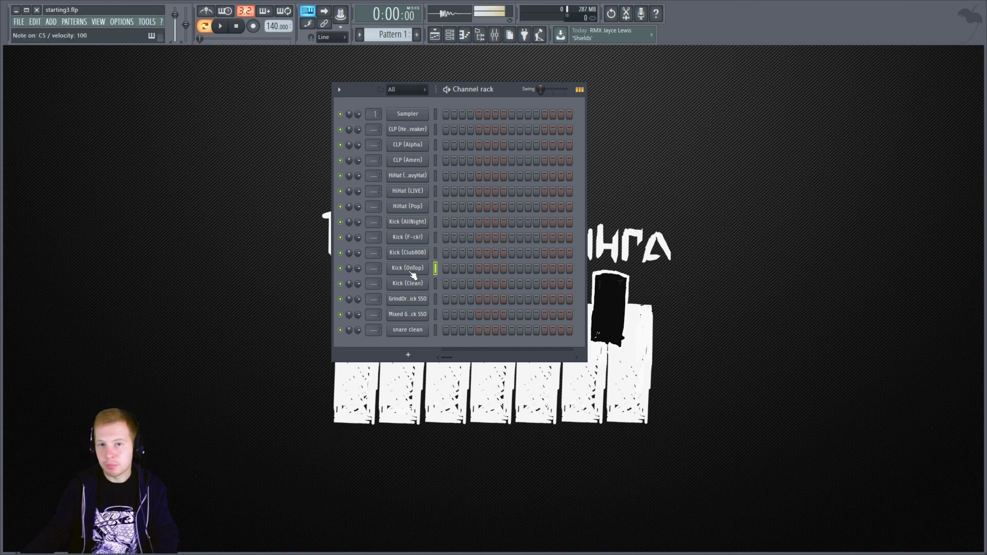
pyautogui.click(407, 271)
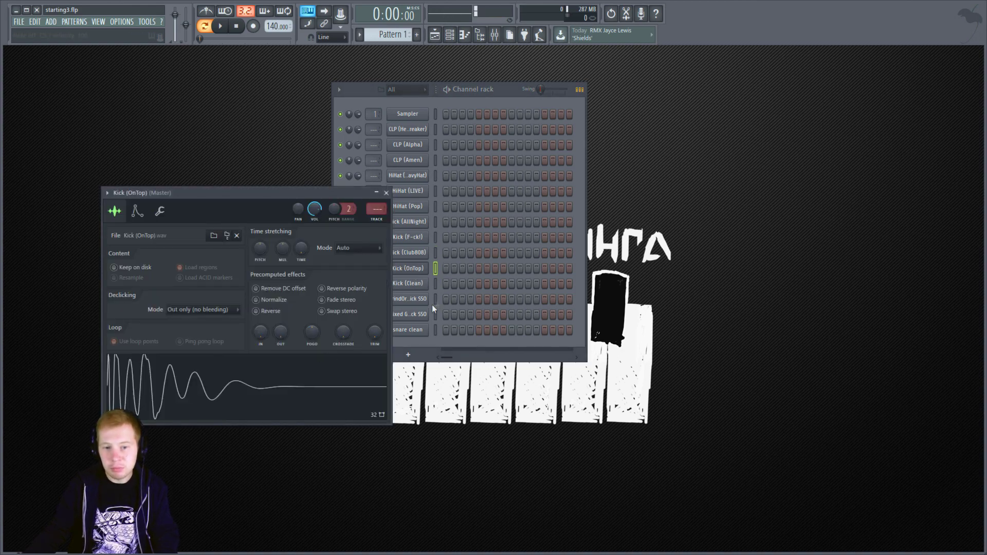
pyautogui.click(424, 284)
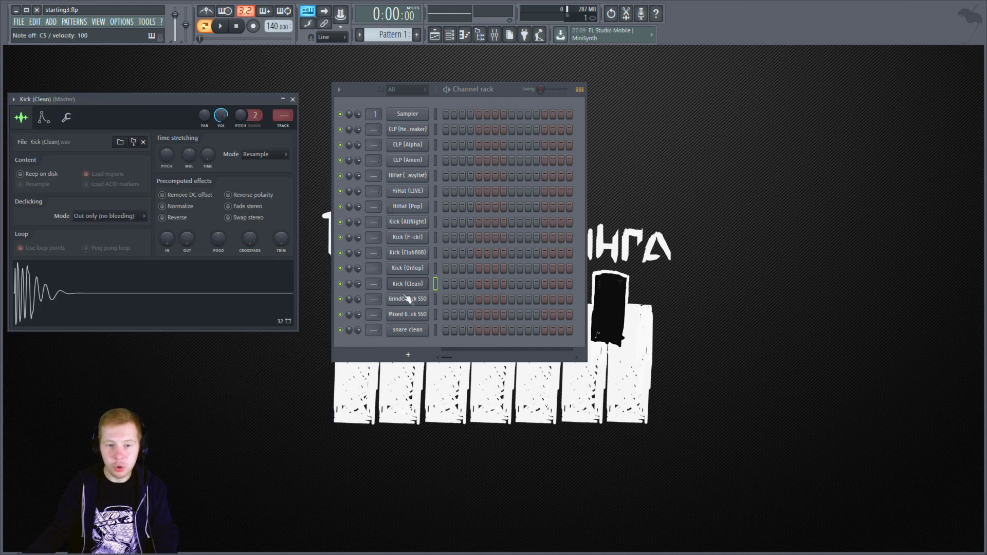
pyautogui.click(419, 301)
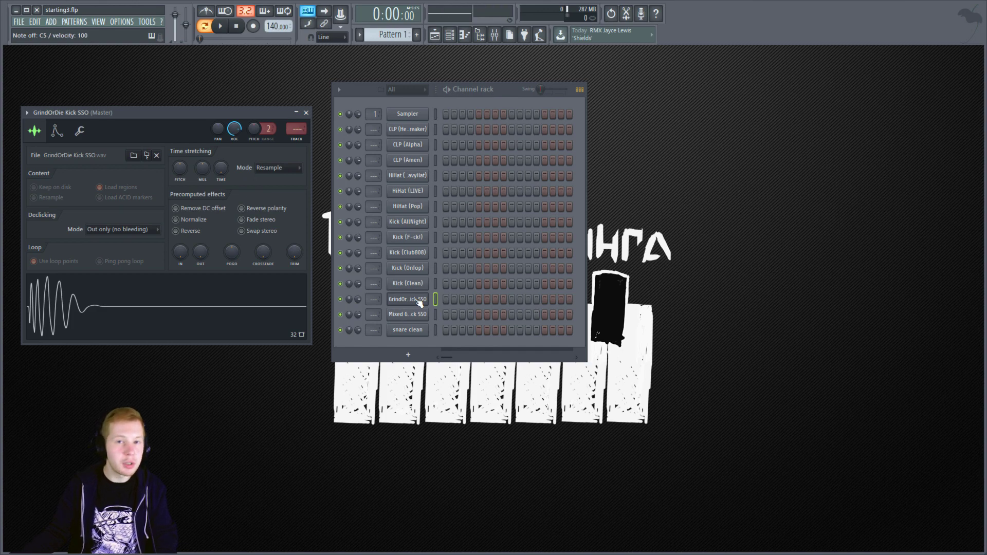
pyautogui.click(416, 317)
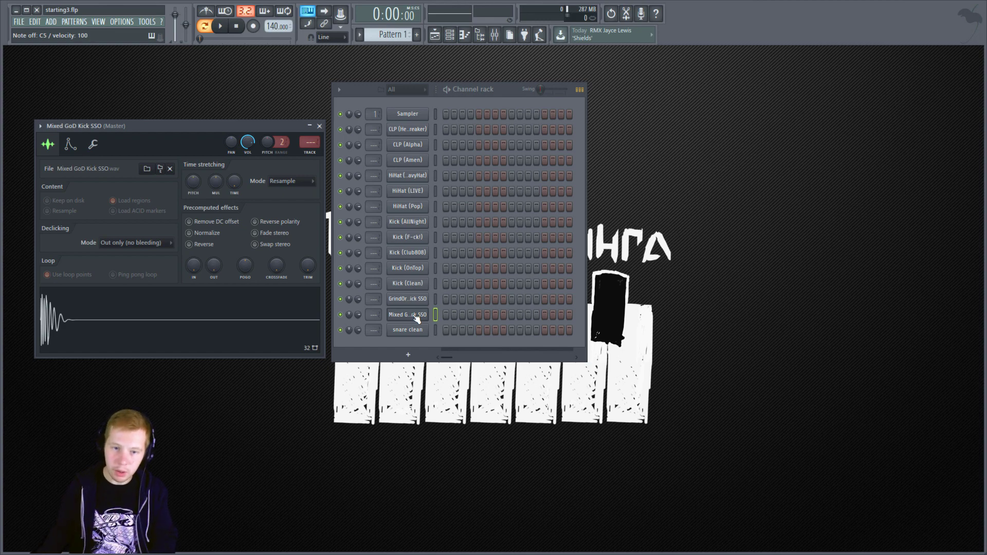
pyautogui.click(435, 329)
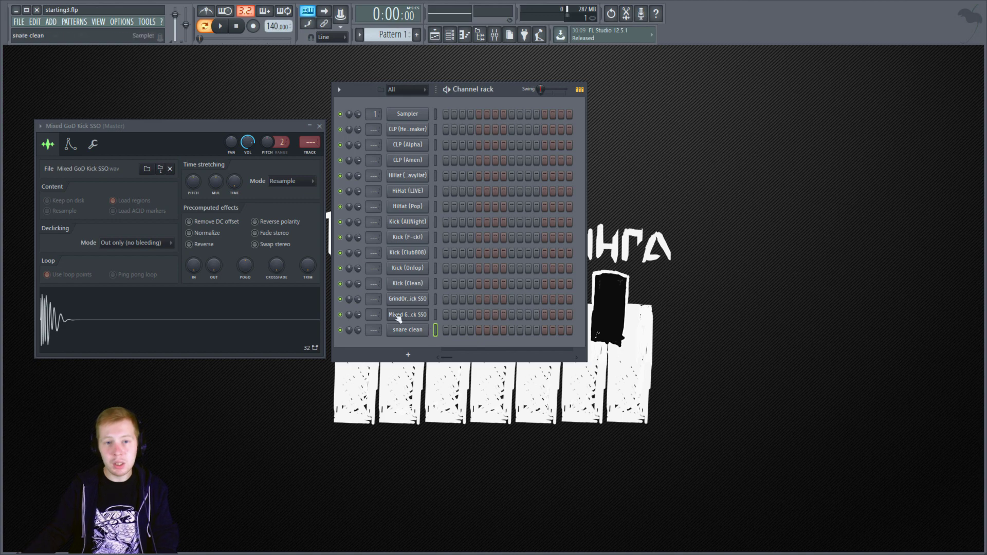
pyautogui.click(320, 127)
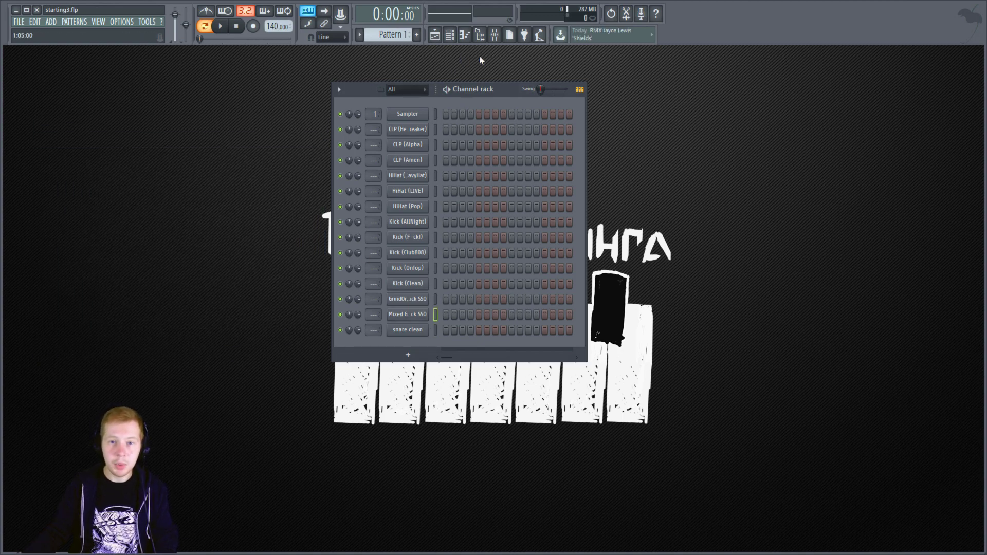
# Step: Open the mixer and compare its Compact and Wide layout variants, ending on the Compact 2 layout
pyautogui.press('F9')
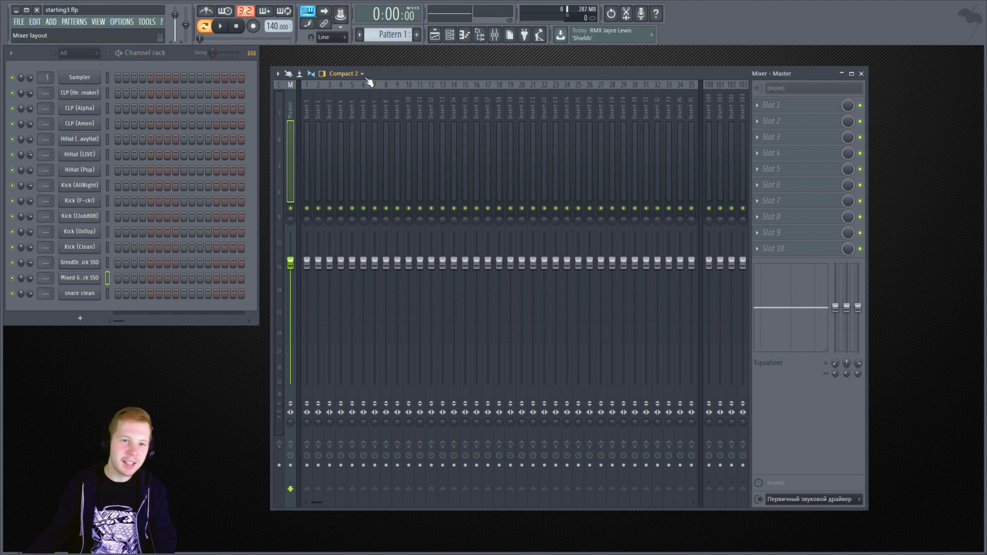
pyautogui.click(350, 76)
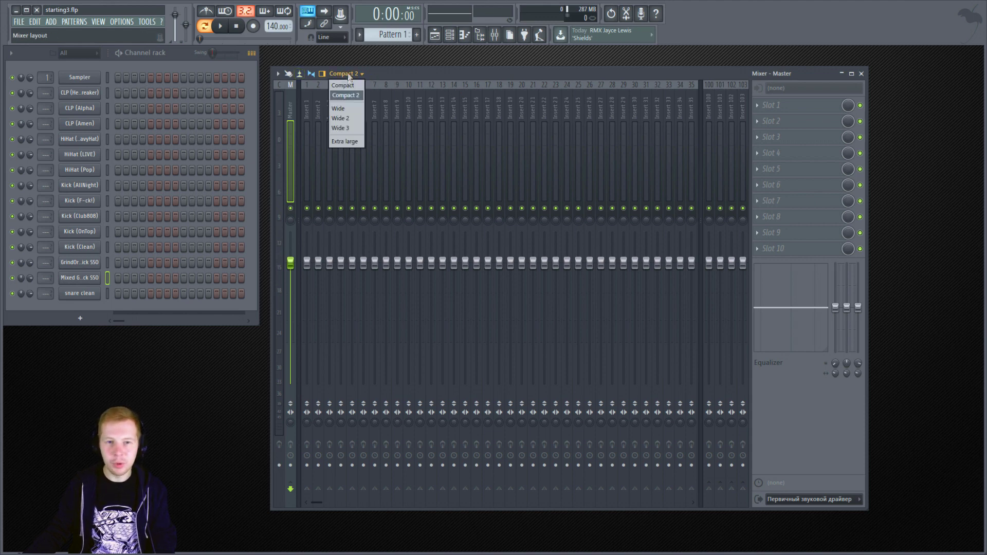
pyautogui.click(355, 85)
pyautogui.click(359, 76)
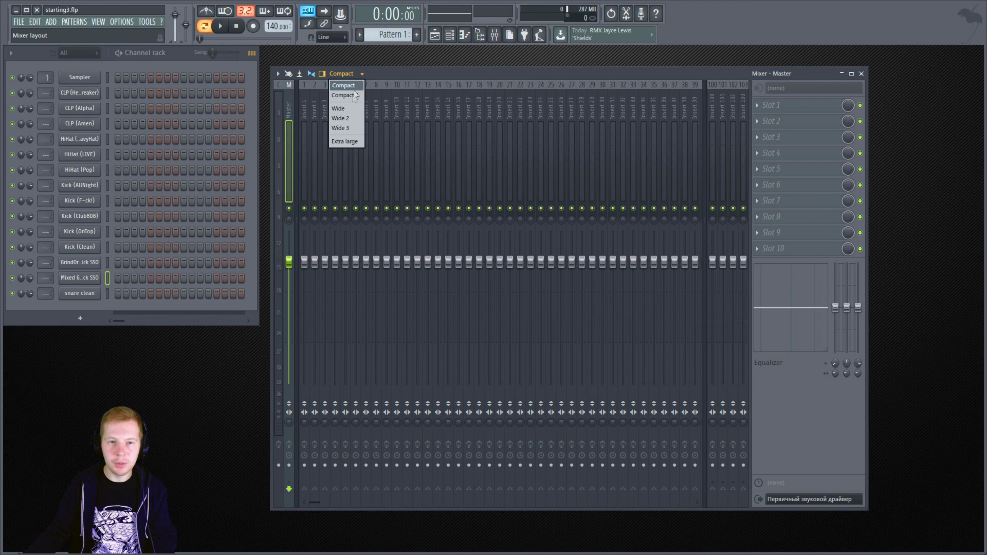
pyautogui.click(349, 96)
pyautogui.click(359, 75)
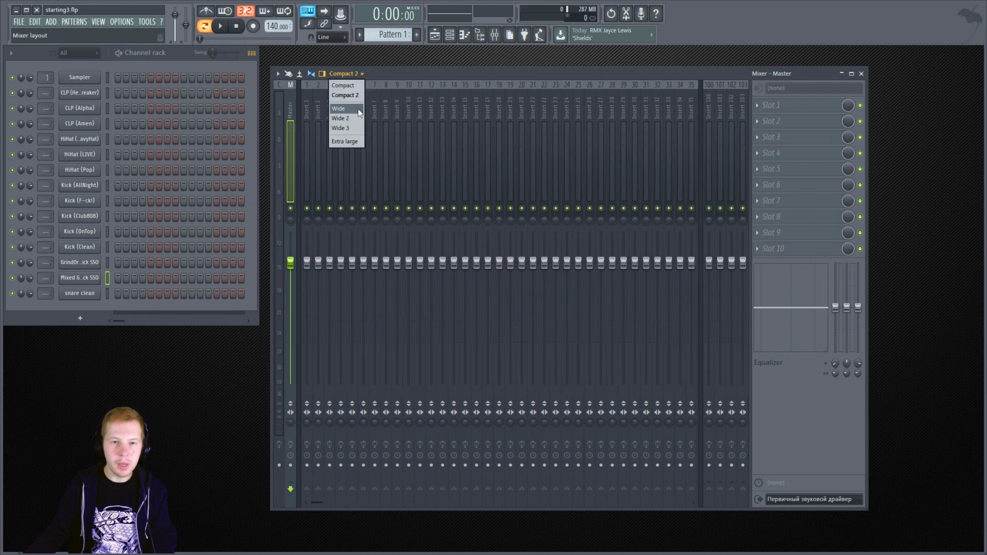
pyautogui.click(355, 109)
pyautogui.click(354, 74)
pyautogui.click(358, 118)
pyautogui.click(359, 75)
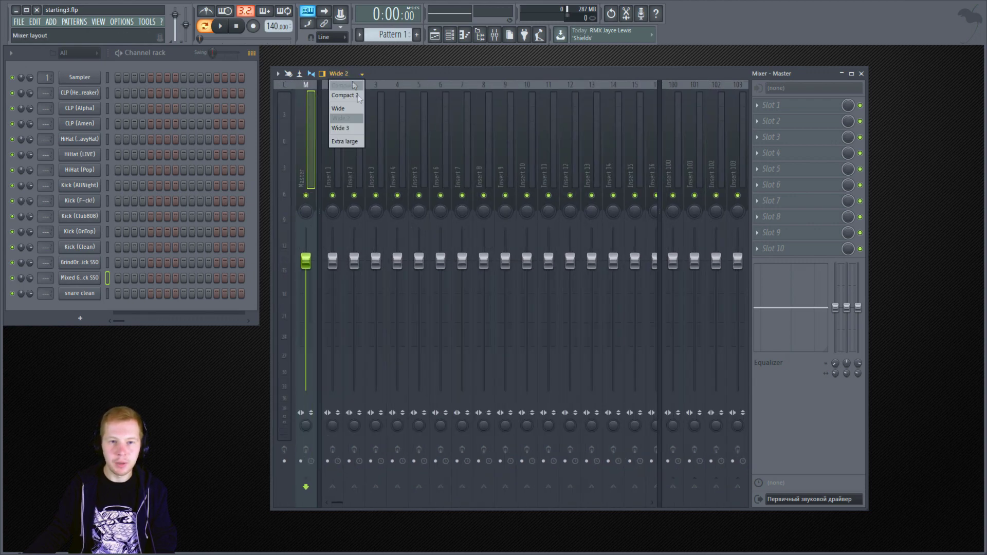
pyautogui.click(355, 128)
pyautogui.click(358, 76)
pyautogui.click(353, 86)
pyautogui.click(358, 75)
pyautogui.click(350, 95)
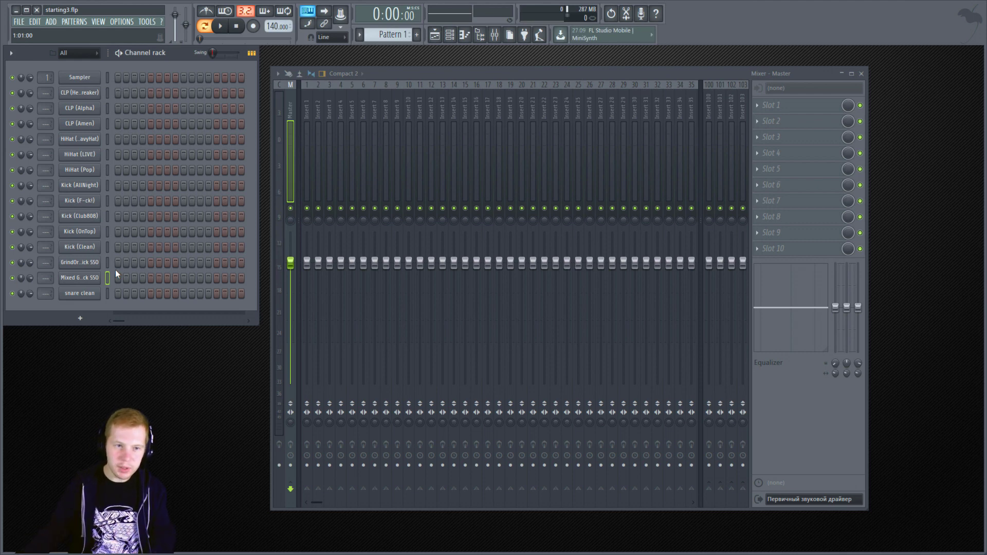
# Step: Select the channels from CLP (Heartbreaker) to HiHat (Pop) and link them to consecutive mixer tracks starting at Insert 1
pyautogui.moveTo(108, 107)
pyautogui.mouseDown()
pyautogui.moveTo(109, 157)
pyautogui.moveTo(107, 94)
pyautogui.mouseUp()
pyautogui.click(106, 95)
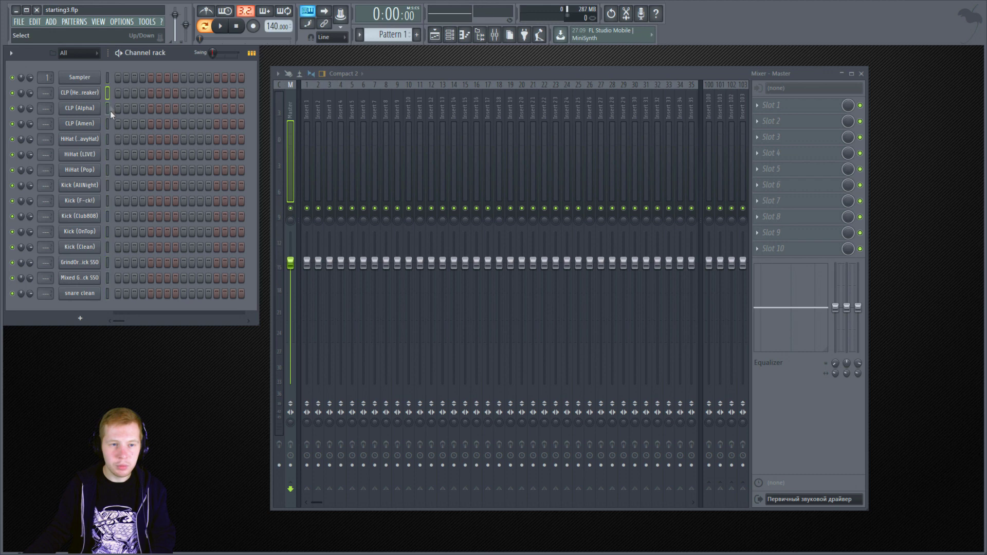
pyautogui.click(307, 113)
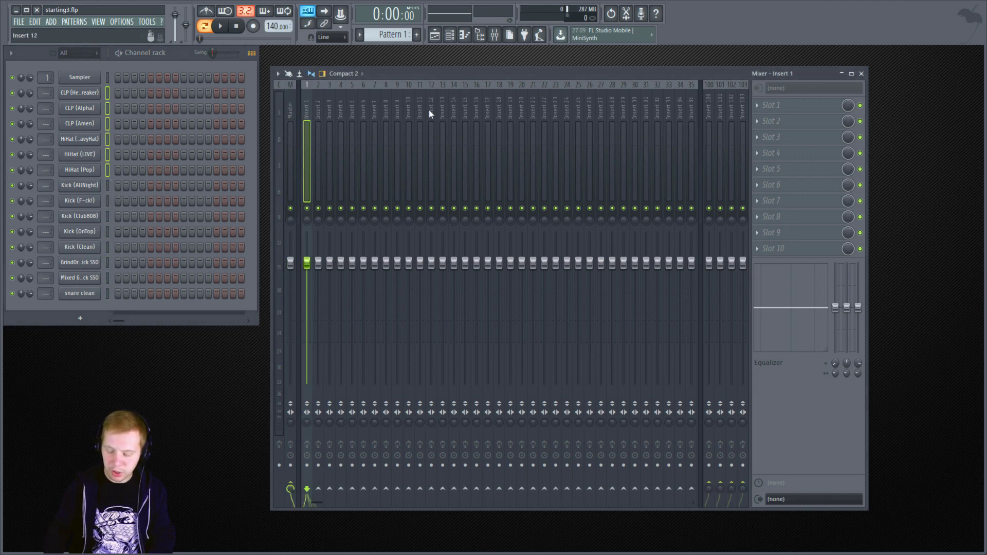
pyautogui.hotkey('ctrl', 'l')
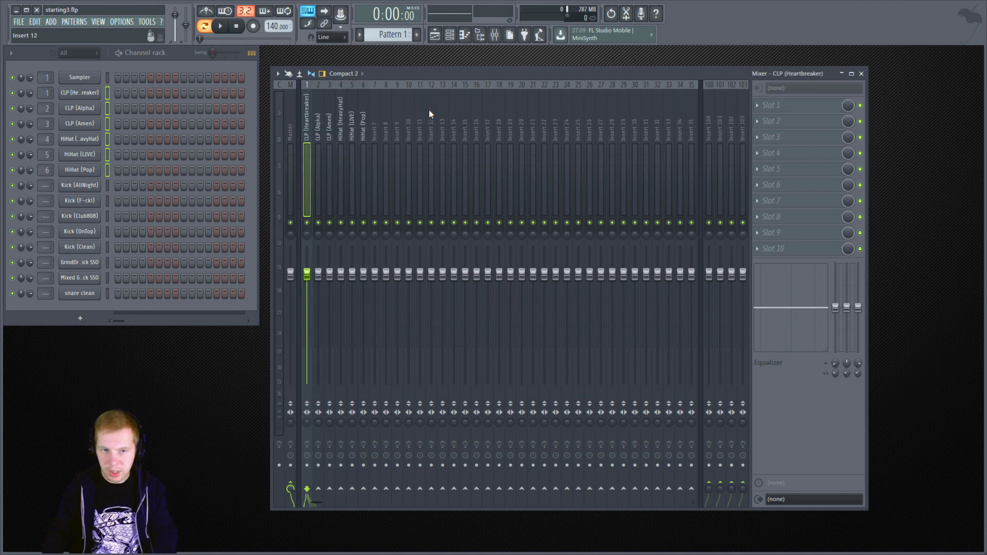
# Step: Select mixer tracks 1 to 6, CLP (Heartbreaker) through HiHat (Pop), and route them to Insert 8 only
pyautogui.click(115, 94)
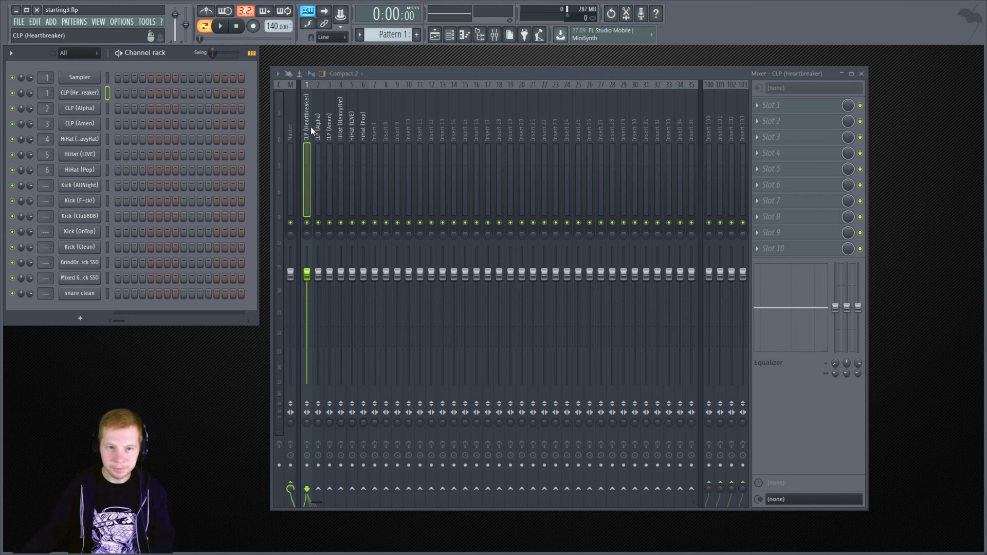
pyautogui.moveTo(311, 130); pyautogui.dragTo(363, 130)
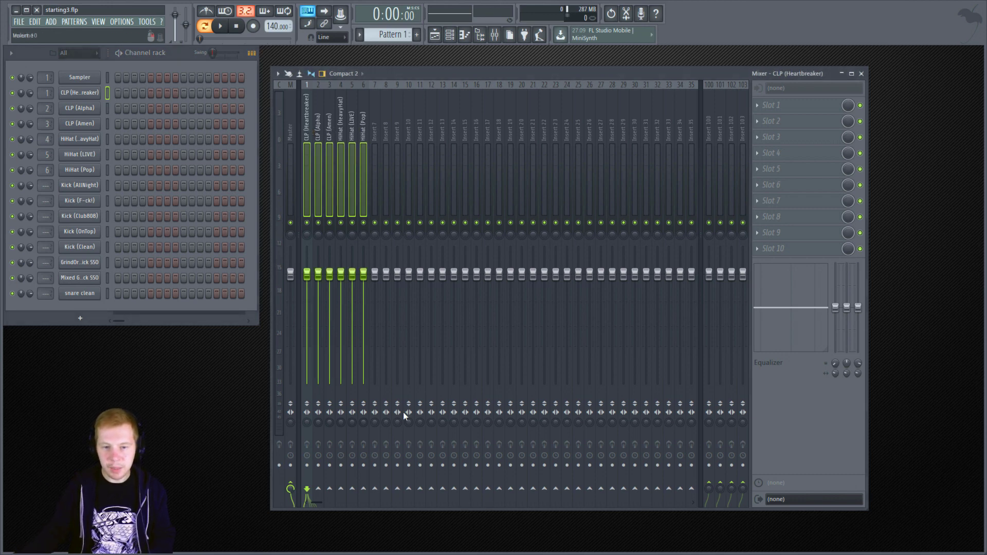
pyautogui.rightClick(392, 492)
pyautogui.click(413, 502)
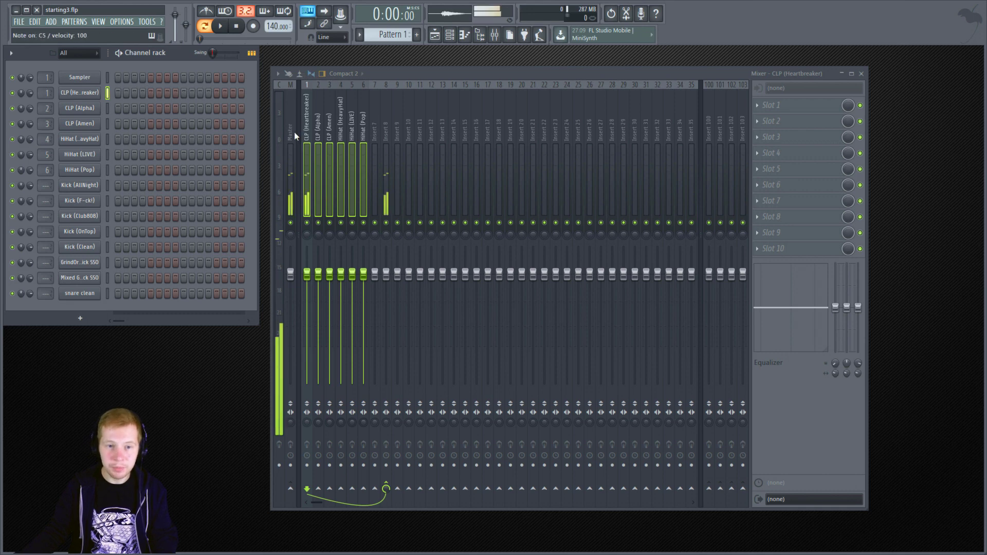
# Step: Load Fruity Soft Clipper, Hardcore and Fruity Squeeze into the first three effect slots of Insert 8
pyautogui.click(386, 138)
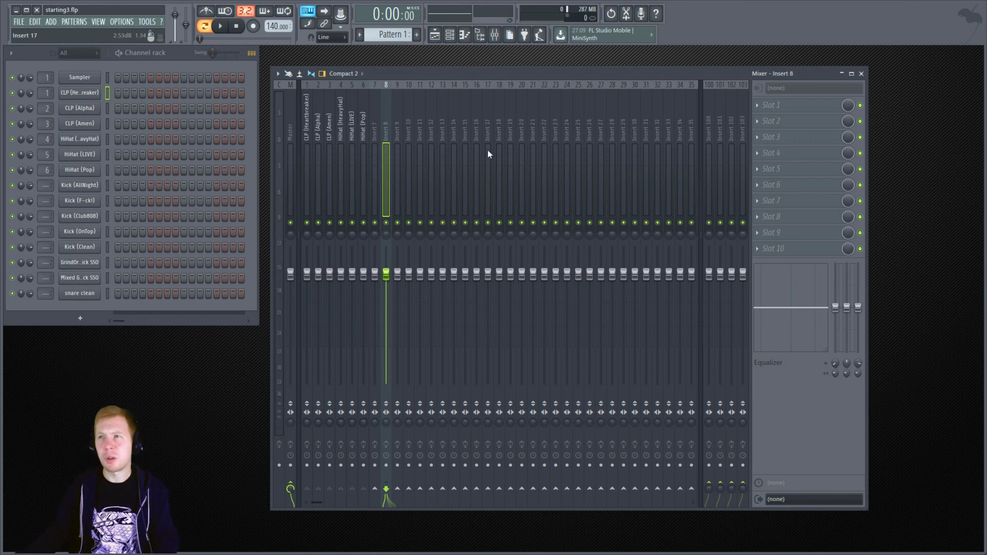
pyautogui.click(763, 107)
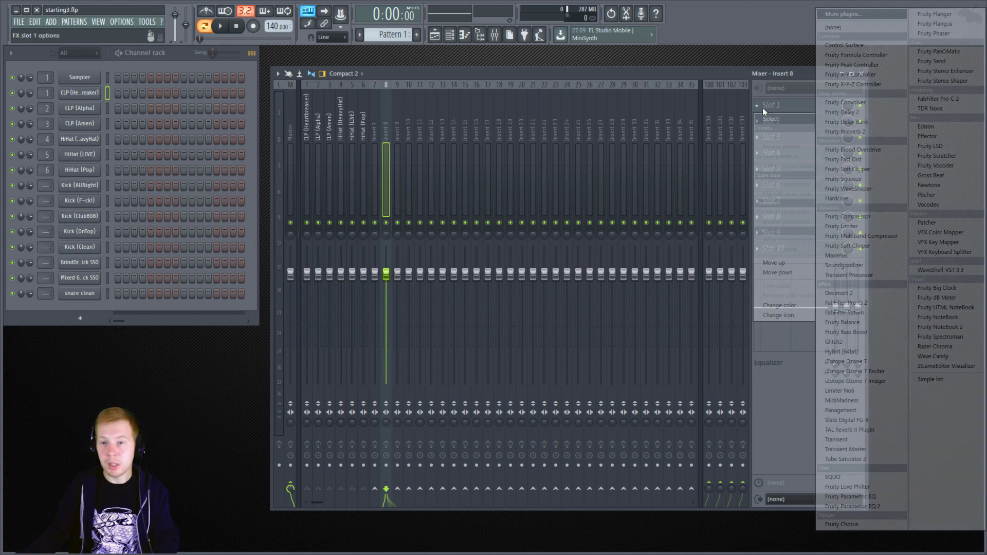
pyautogui.click(837, 170)
pyautogui.click(774, 122)
pyautogui.click(836, 198)
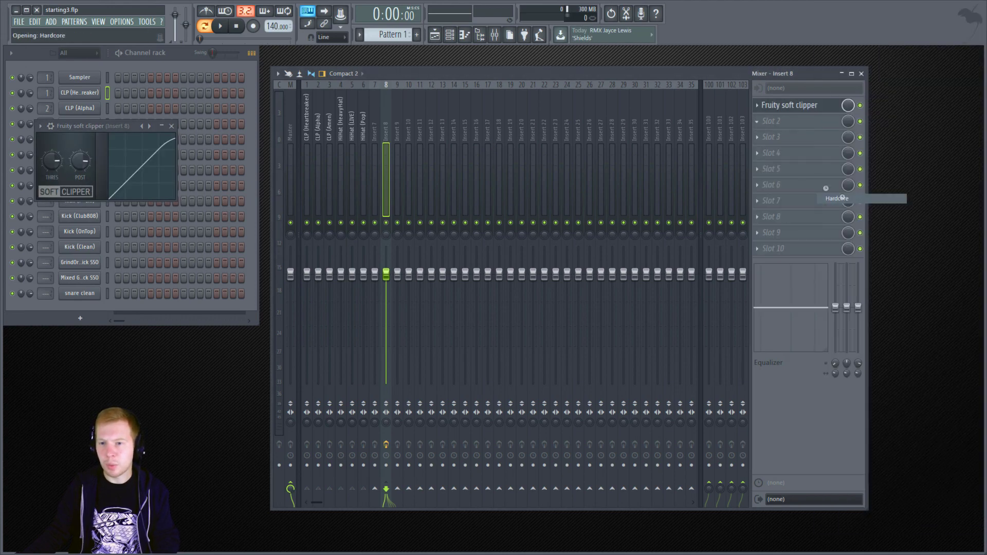
pyautogui.click(779, 145)
pyautogui.click(825, 176)
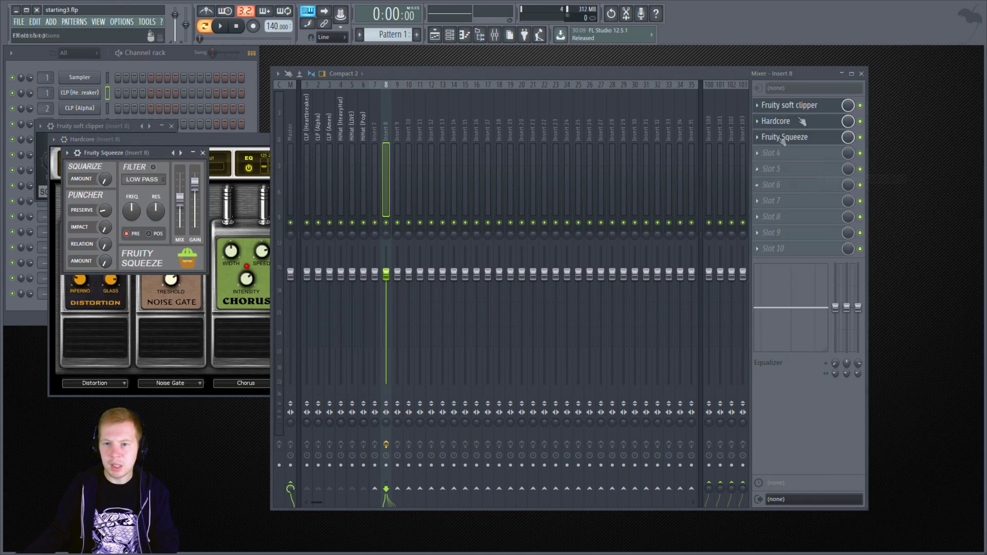
pyautogui.rightClick(387, 119)
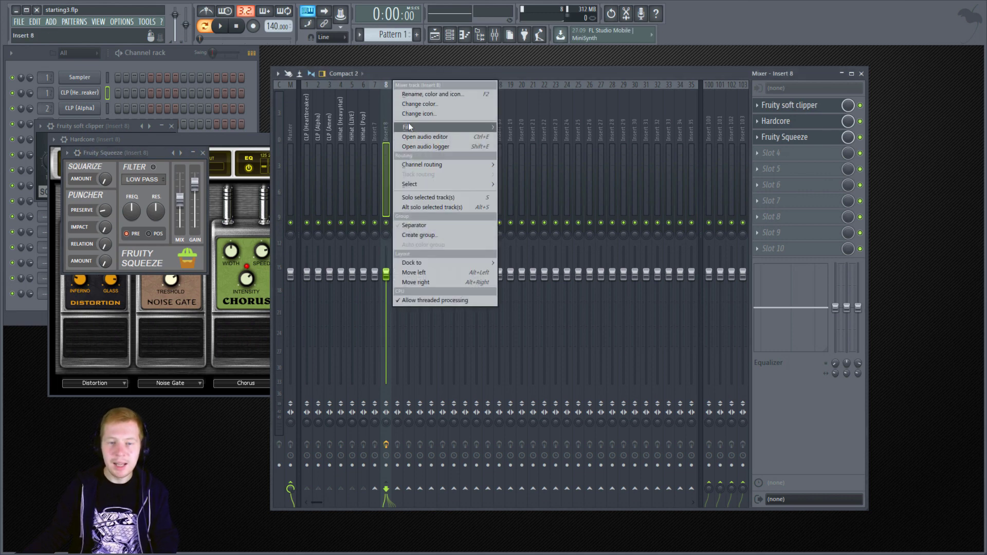
pyautogui.click(352, 124)
pyautogui.click(386, 124)
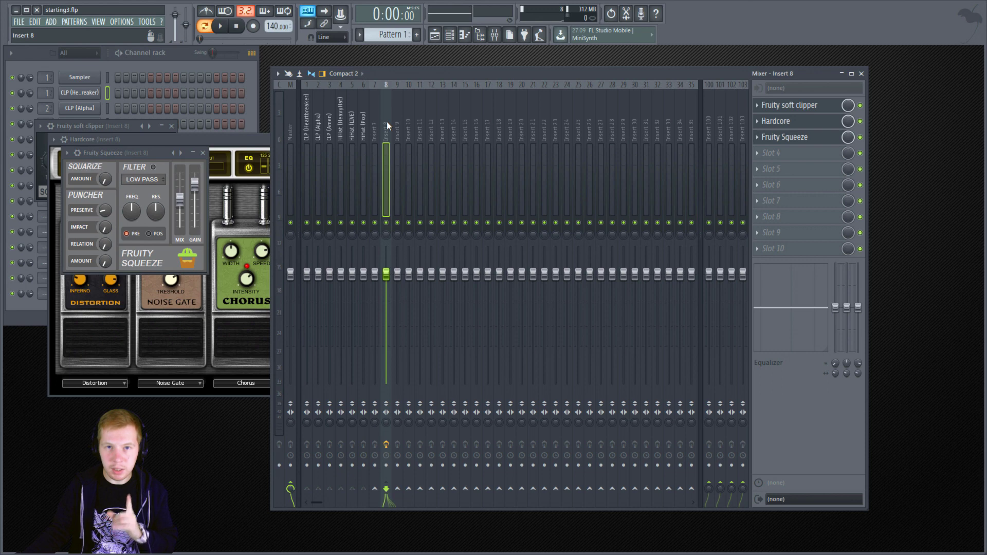
# Step: Copy the Insert 8 effect chain onto Insert 13 by transferring its mixer track state
pyautogui.rightClick(391, 123)
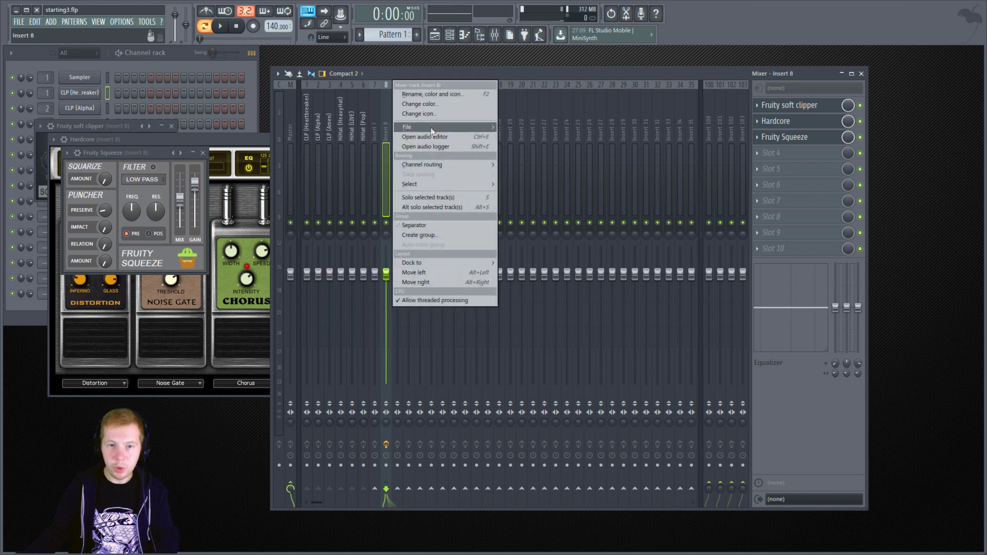
pyautogui.moveTo(485, 127)
pyautogui.press('Escape')
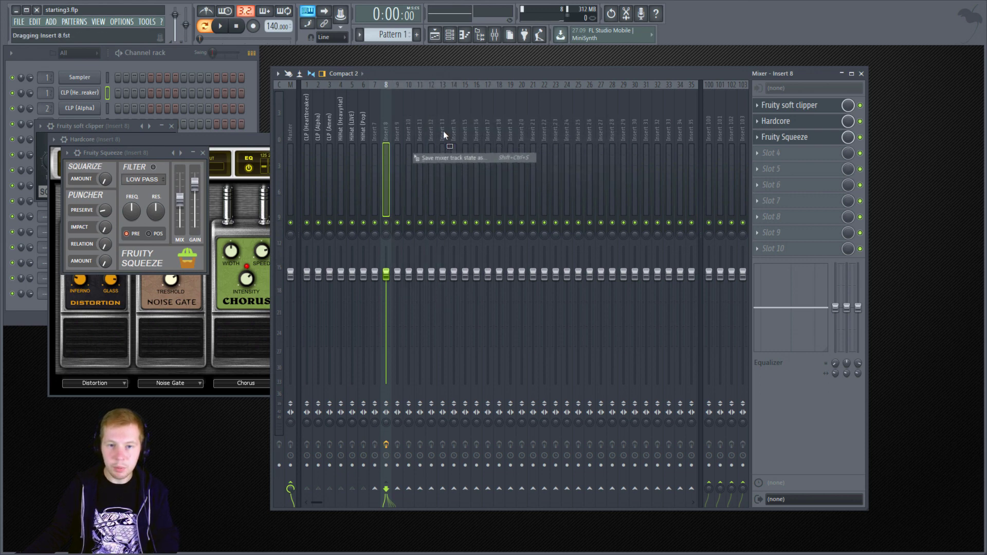
pyautogui.click(443, 131)
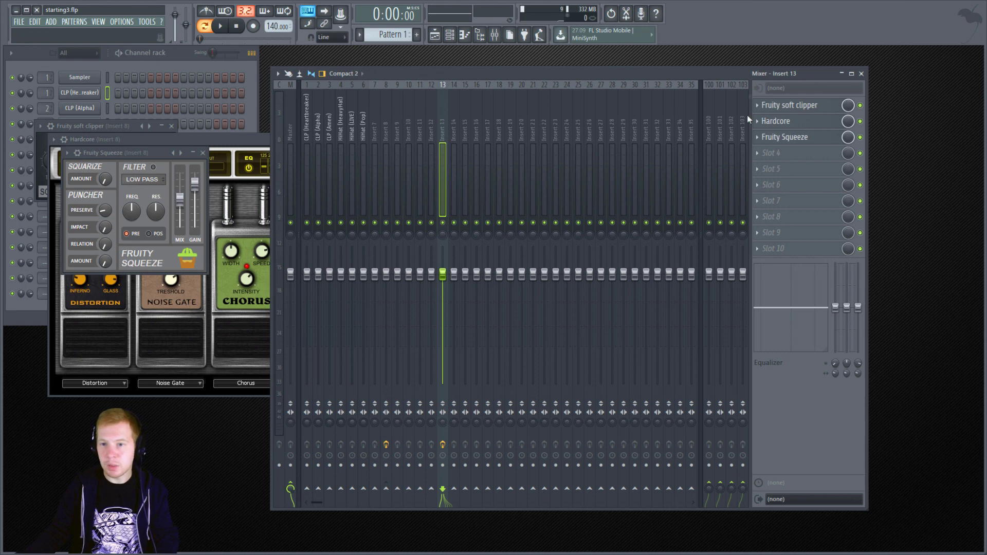
pyautogui.moveTo(435, 117); pyautogui.dragTo(386, 117)
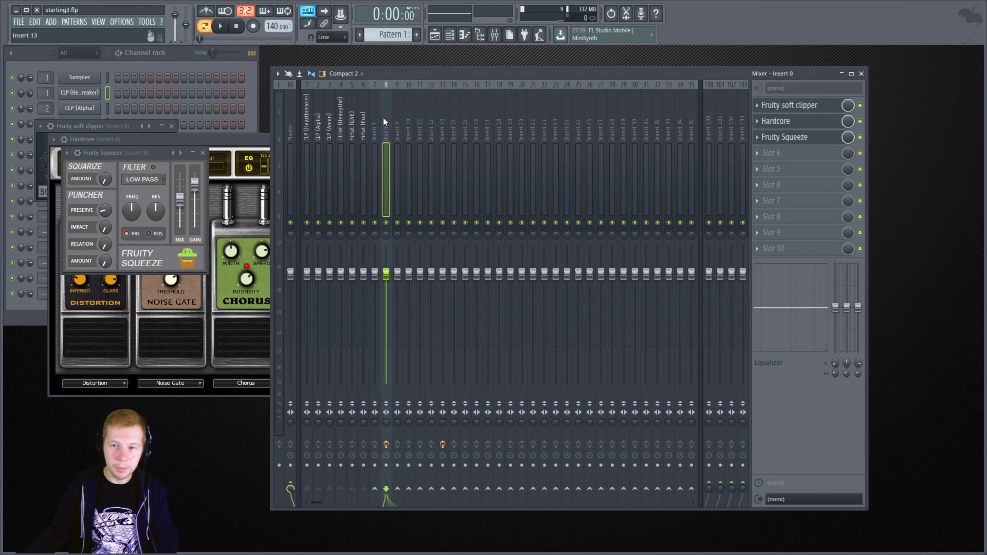
pyautogui.rightClick(387, 118)
pyautogui.moveTo(427, 127)
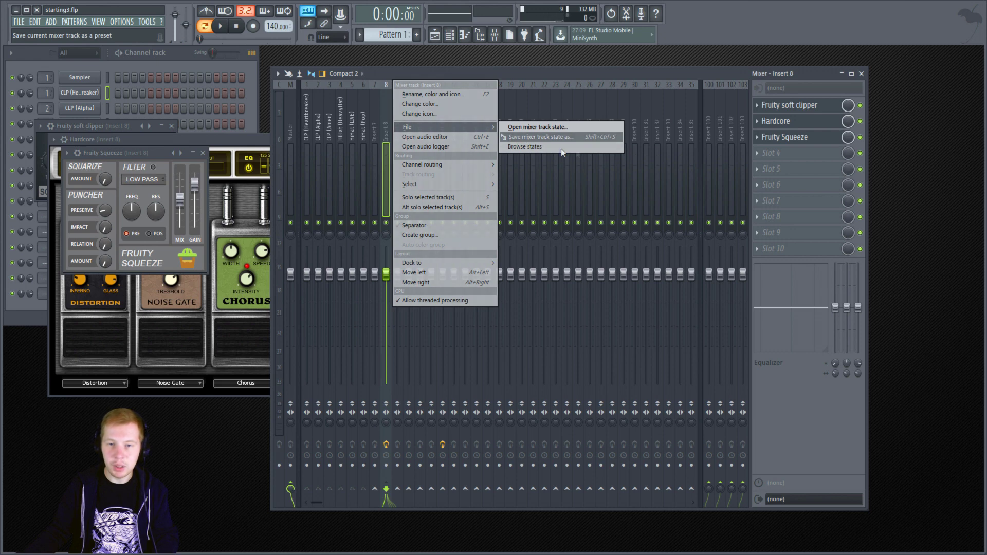
pyautogui.click(547, 101)
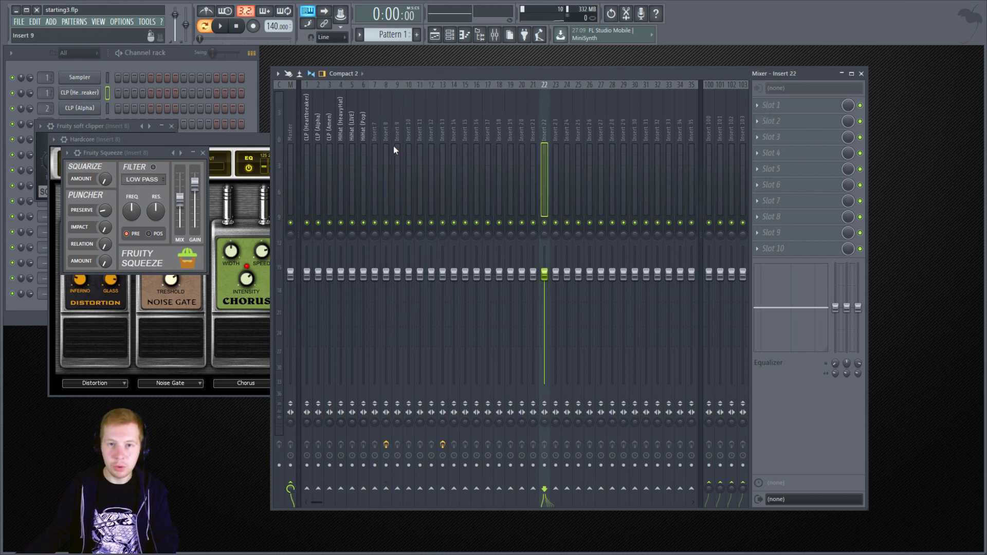
# Step: Close all open plugin windows, bring back the mixer and select the CLP (Alpha) track
pyautogui.press('F12')
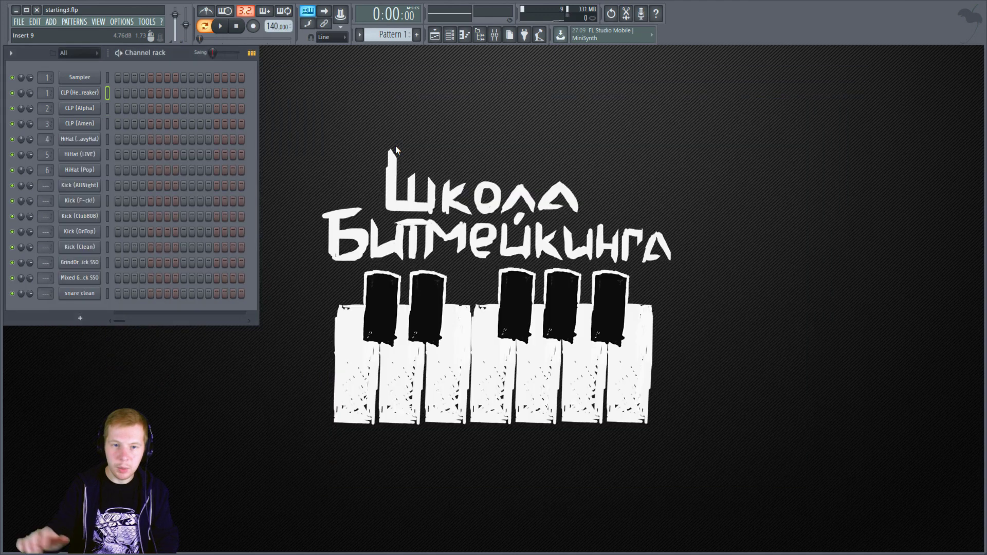
pyautogui.click(494, 35)
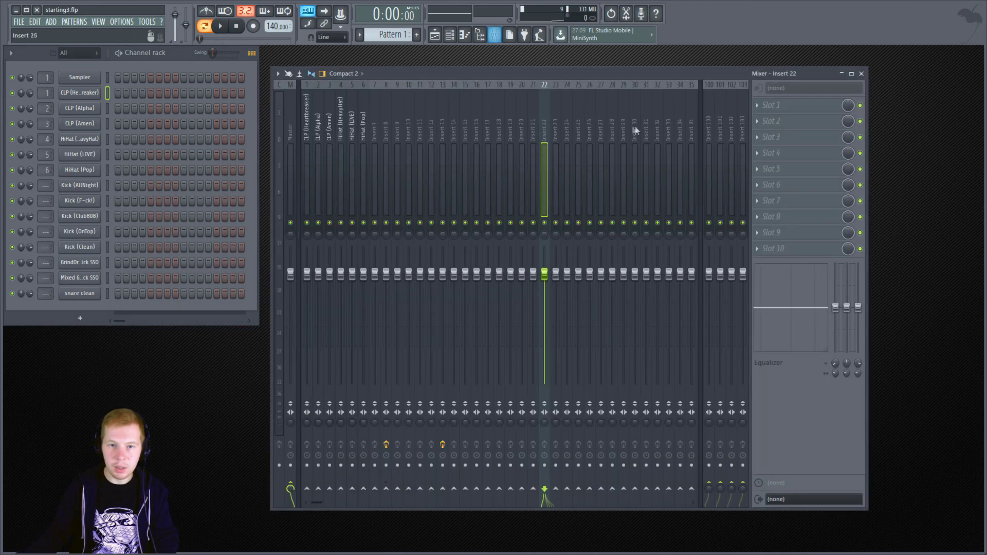
pyautogui.click(317, 123)
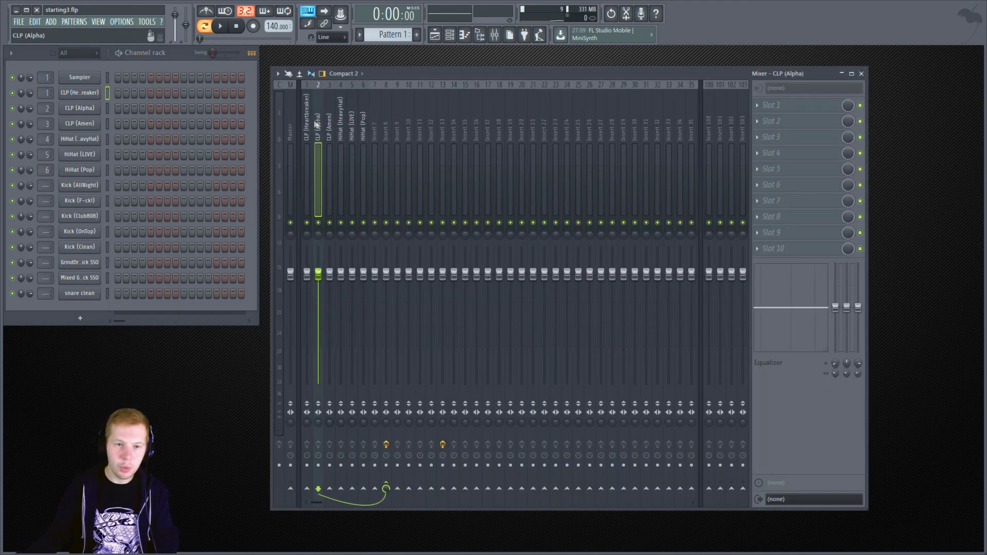
# Step: Load Wave Candy into the first effect slot of the Current mixer track and place its display over the upper part of the tracks
pyautogui.click(277, 116)
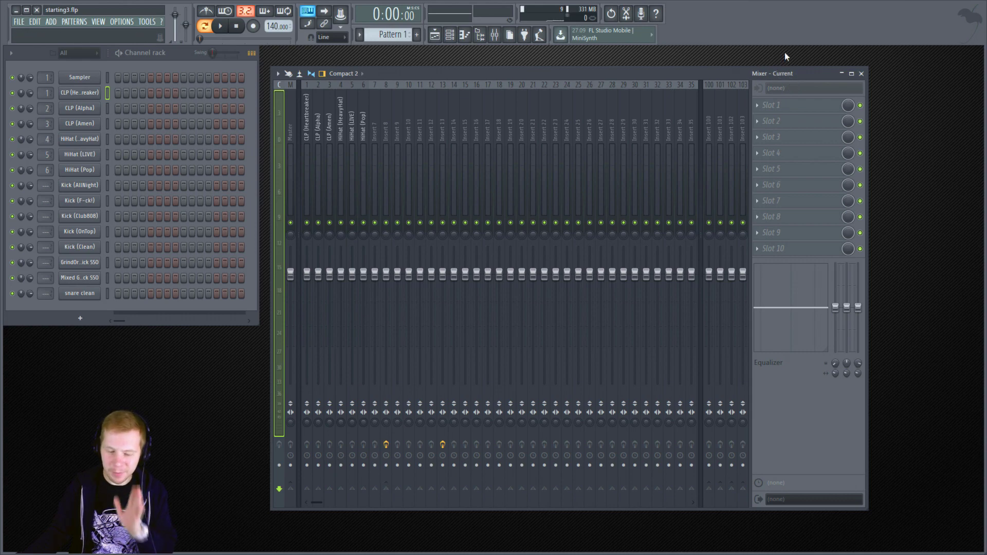
pyautogui.click(758, 108)
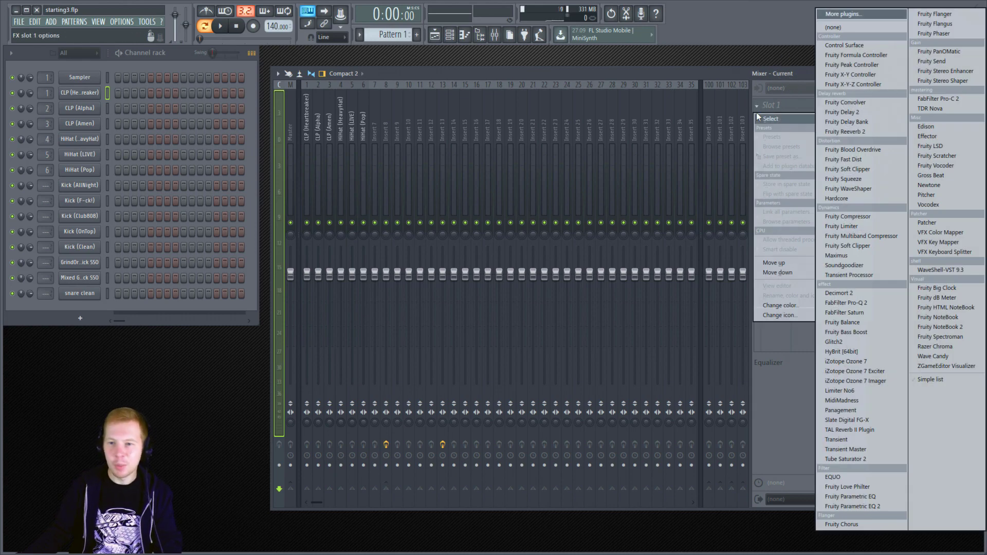
pyautogui.click(948, 357)
pyautogui.moveTo(540, 142); pyautogui.dragTo(480, 180)
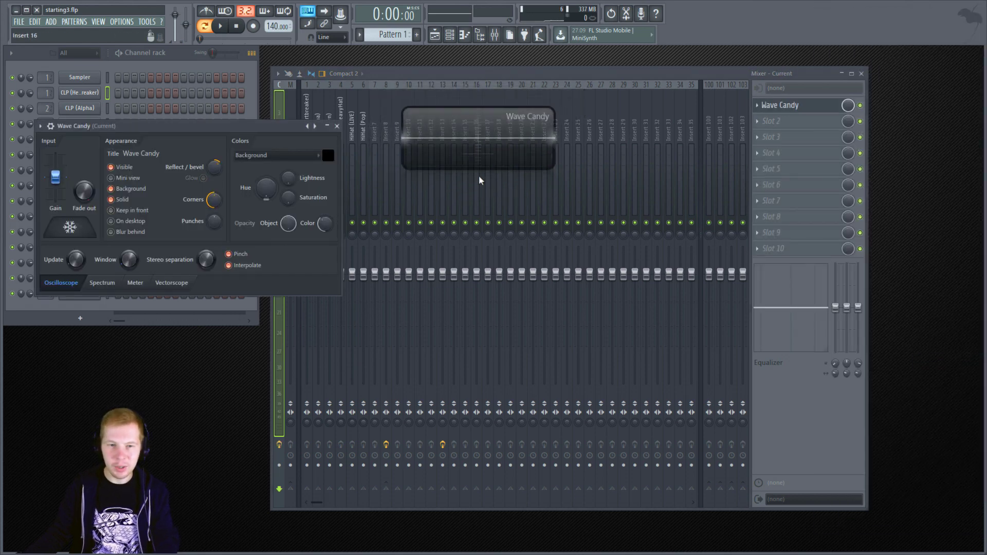
# Step: Switch off the effects of Insert 8 and audition CLP (Heartbreaker) with the HiHat (HeavyHat) mixer track selected
pyautogui.click(110, 97)
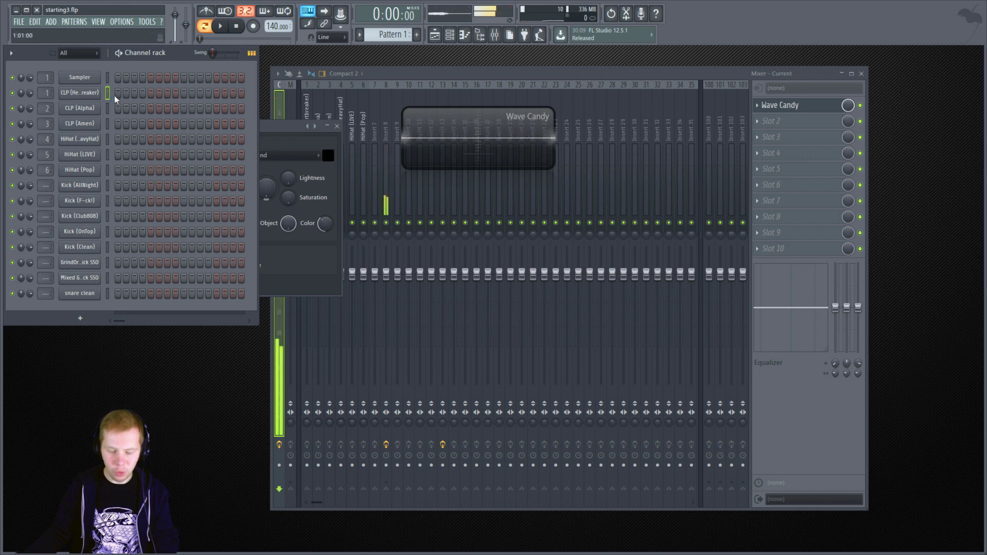
pyautogui.click(360, 121)
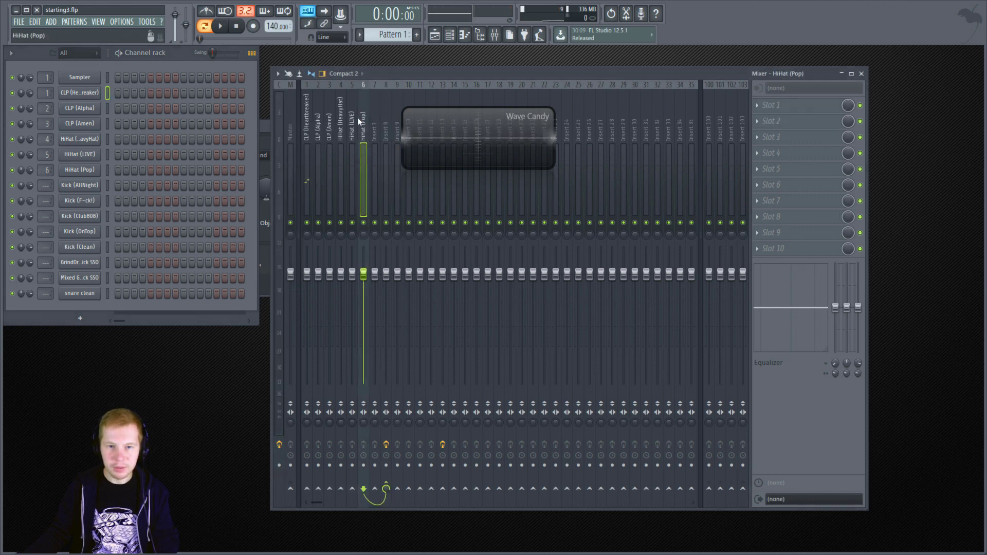
pyautogui.press('Left')
pyautogui.press('Left')
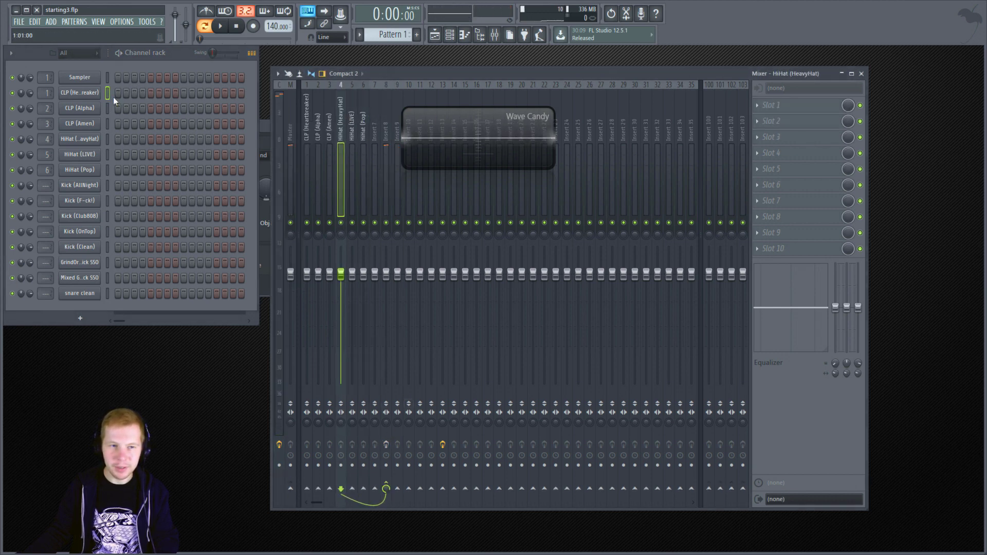
pyautogui.press('z')
pyautogui.press('z')
pyautogui.press('z')
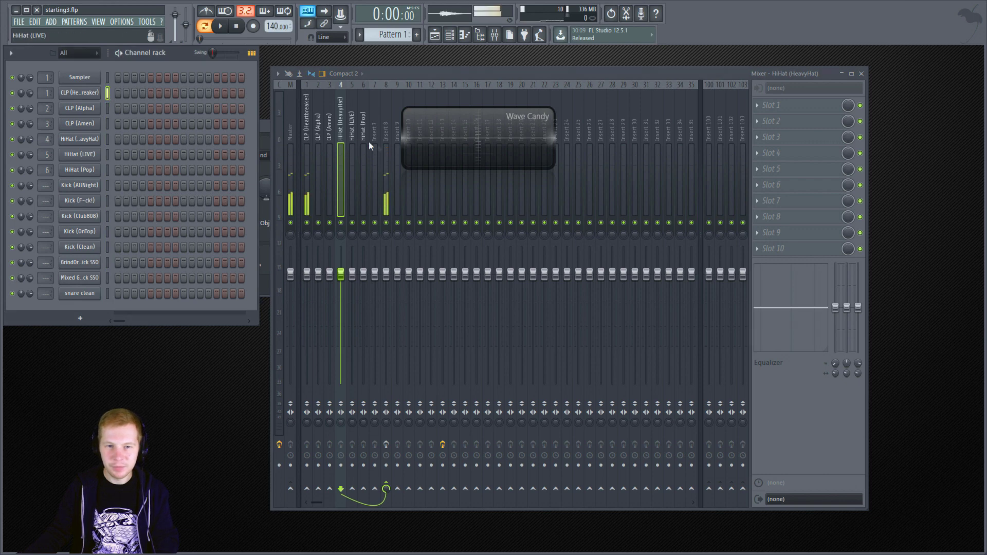
pyautogui.press('z')
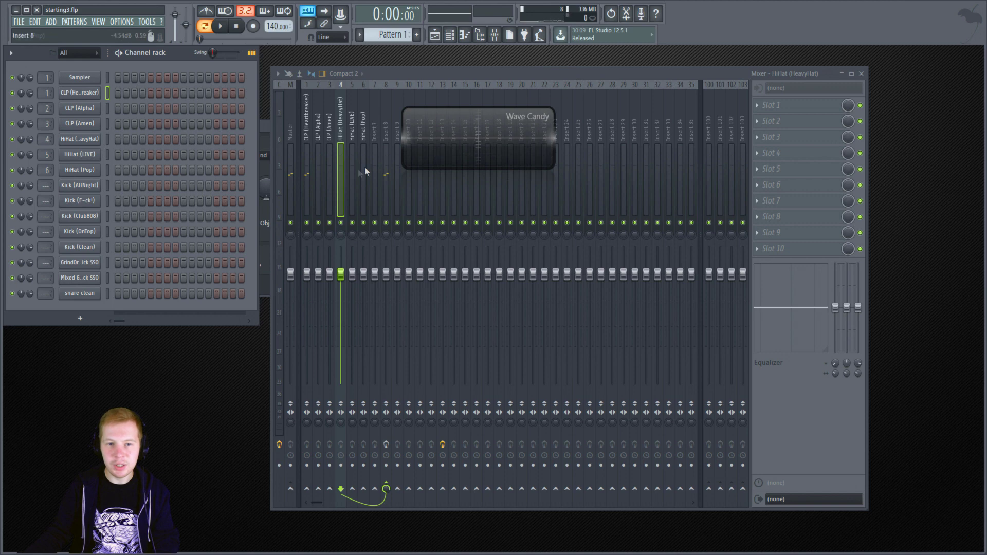
pyautogui.press('z')
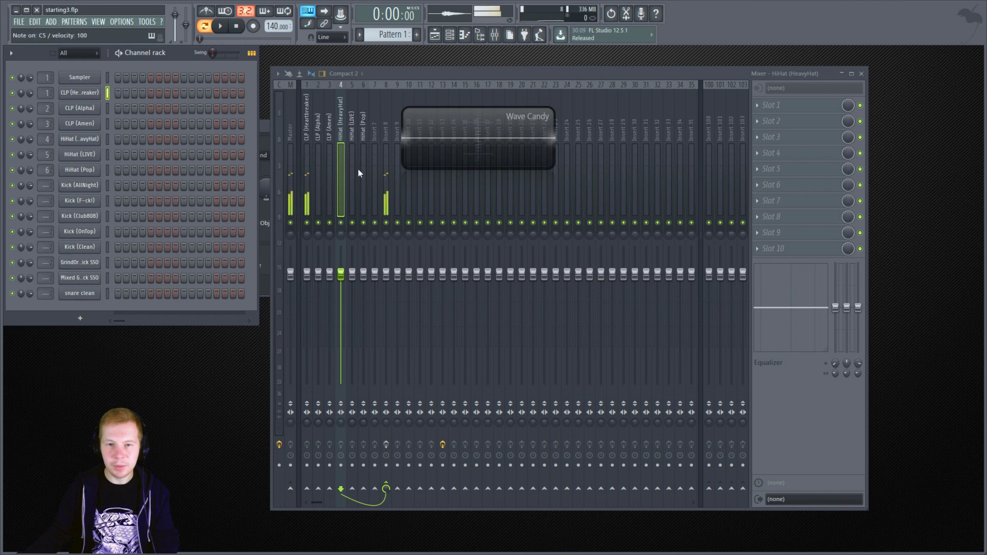
# Step: Select the CLP (Heartbreaker) mixer track and audition its sample to watch the signal in Wave Candy
pyautogui.click(307, 122)
pyautogui.press('z')
pyautogui.press('z')
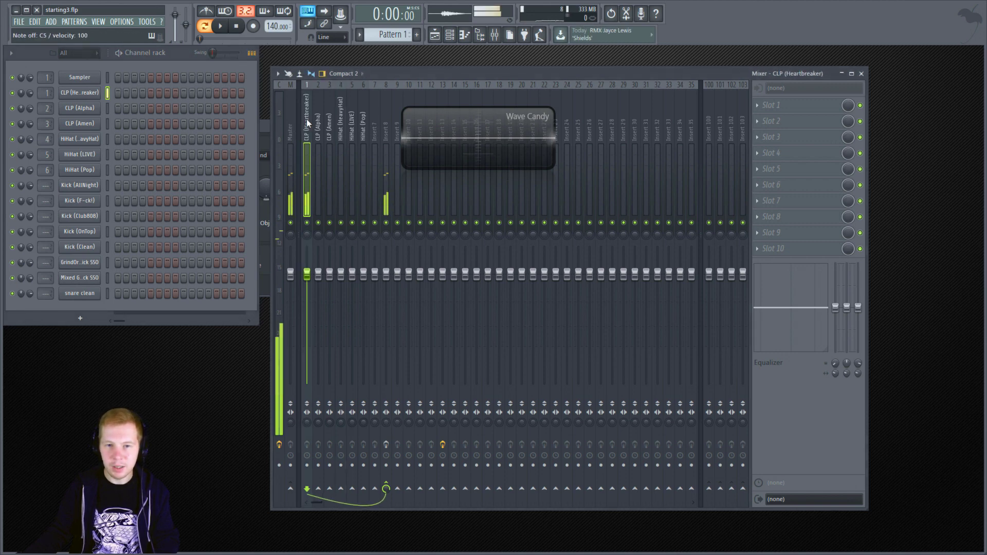
# Step: Show Wave Candy as a tall, narrow level meter, place it over the channel rack and test it with the clap sample
pyautogui.moveTo(554, 168); pyautogui.dragTo(421, 488)
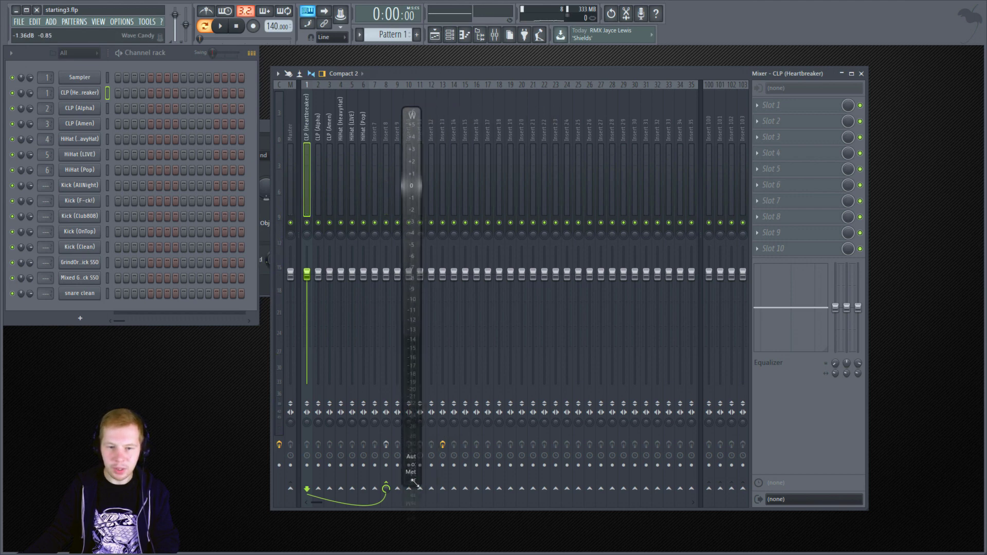
pyautogui.press('z')
pyautogui.press('z')
pyautogui.press('z')
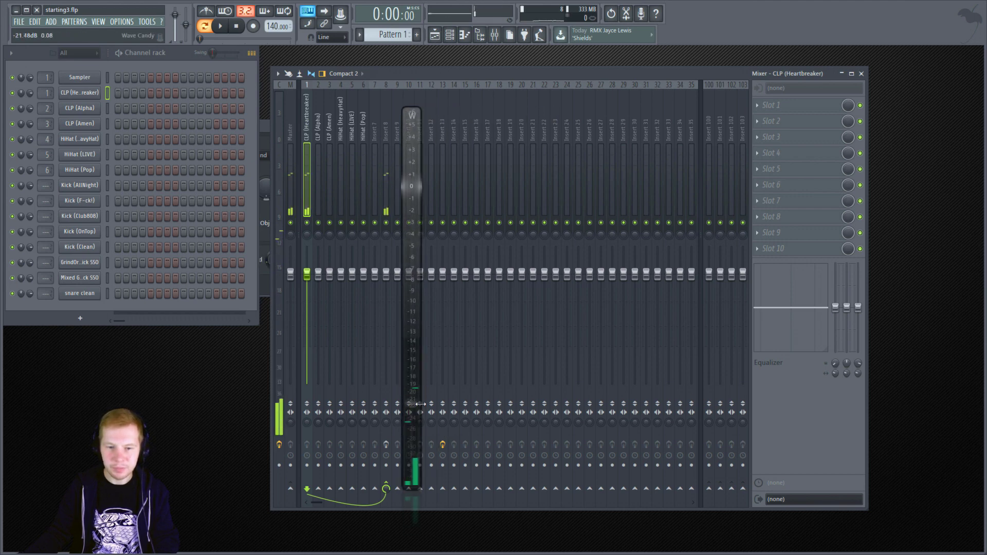
pyautogui.moveTo(415, 363); pyautogui.dragTo(62, 348)
pyautogui.press('z')
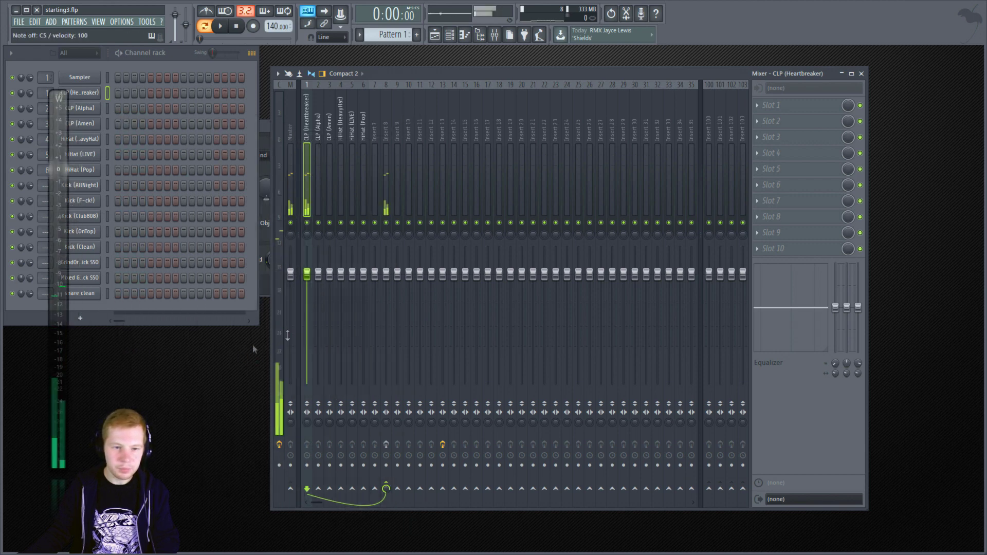
# Step: Check Wave Candy on the Current track, then reselect CLP (Heartbreaker) and audition the sample on the meter
pyautogui.click(280, 135)
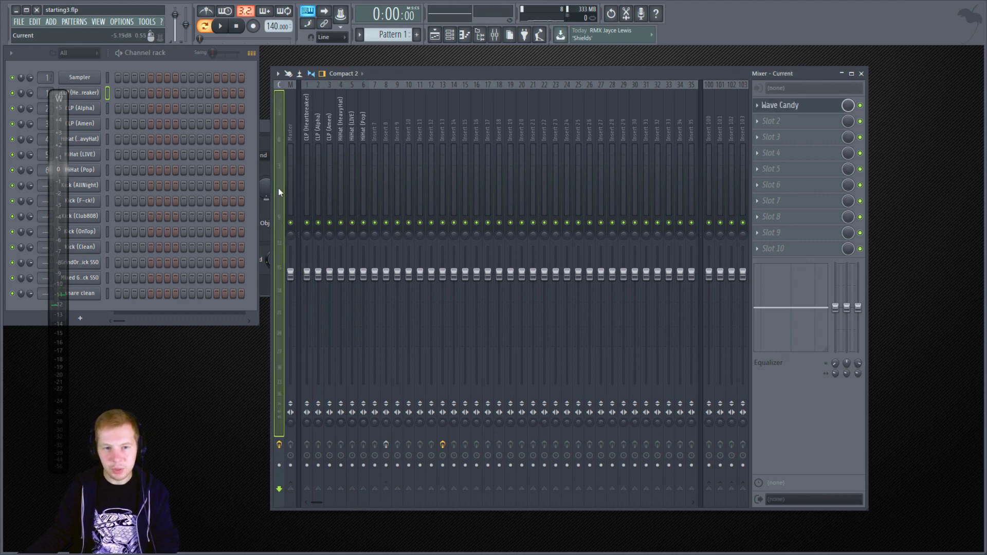
pyautogui.click(307, 127)
pyautogui.press('z')
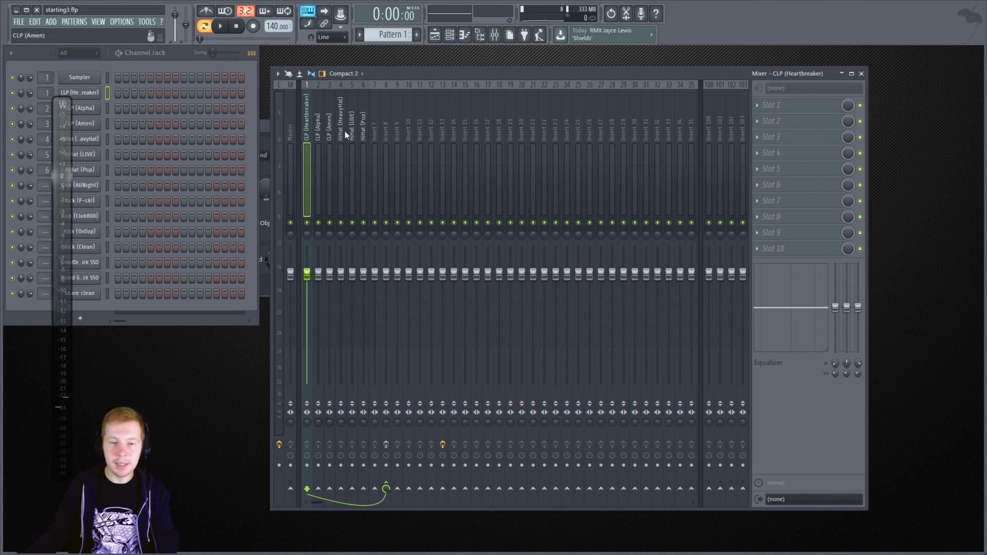
# Step: Monitor the clap signal on Insert 8 and on the Master track by selecting each and watching the meter
pyautogui.click(412, 119)
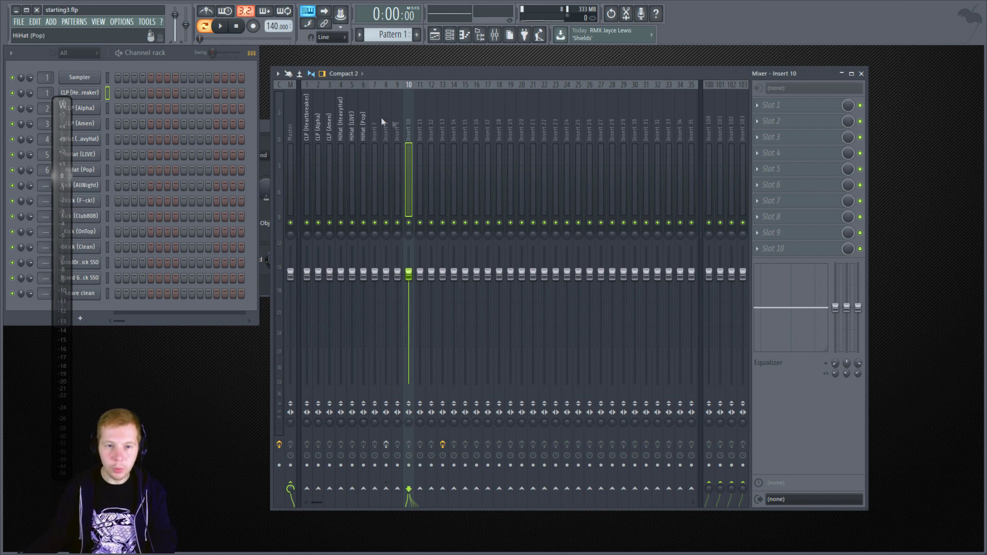
pyautogui.press('Left')
pyautogui.press('Left')
pyautogui.press('Left')
pyautogui.press('Right')
pyautogui.press('Right')
pyautogui.press('Left')
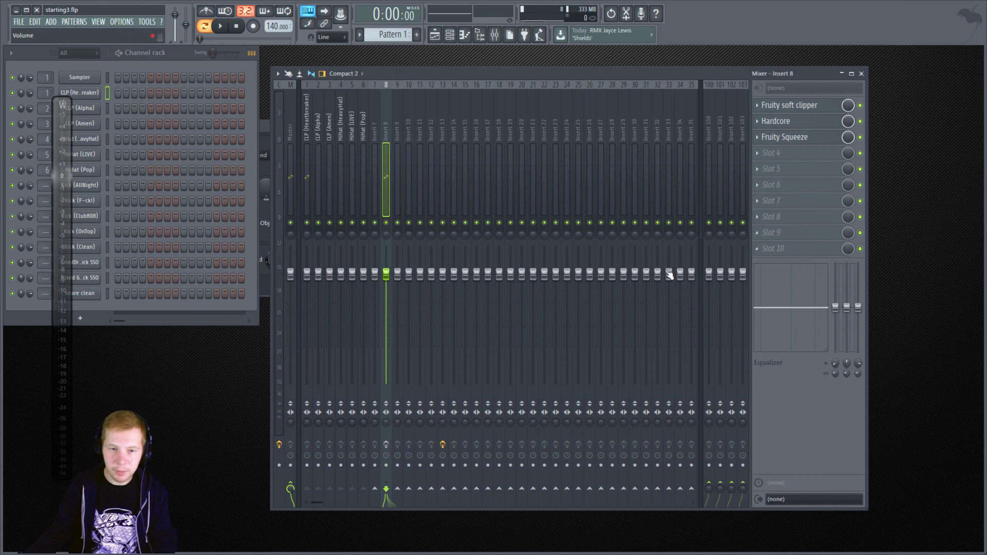
pyautogui.click(291, 126)
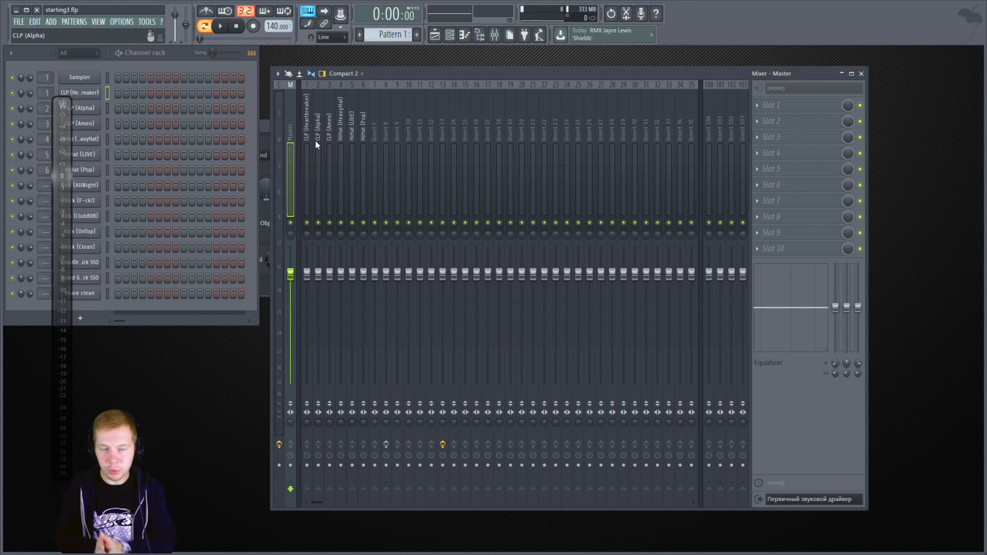
pyautogui.press('z')
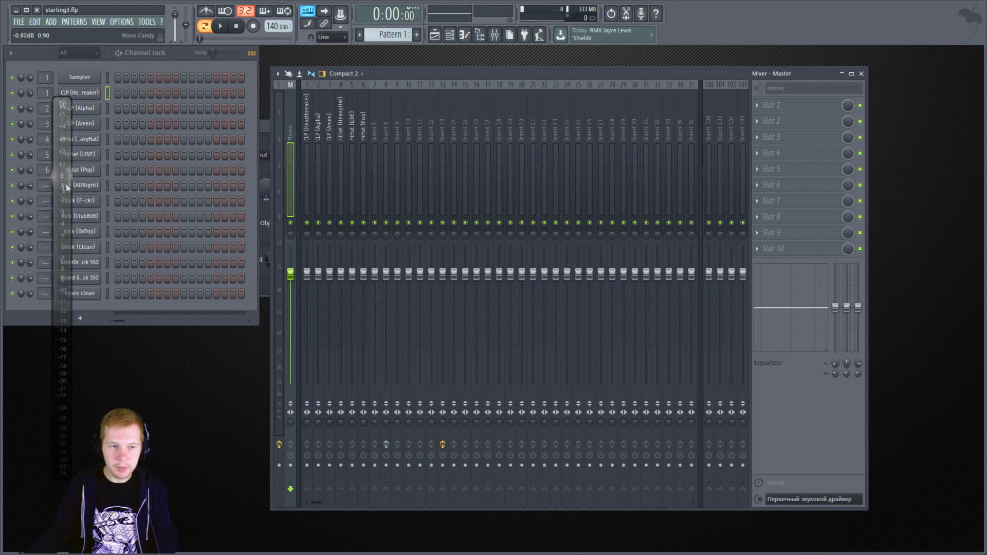
# Step: Compare the meter levels of the CLP (Heartbreaker) and CLP (Amen) mixer tracks while auditioning the clap
pyautogui.click(316, 133)
pyautogui.click(325, 133)
pyautogui.click(307, 133)
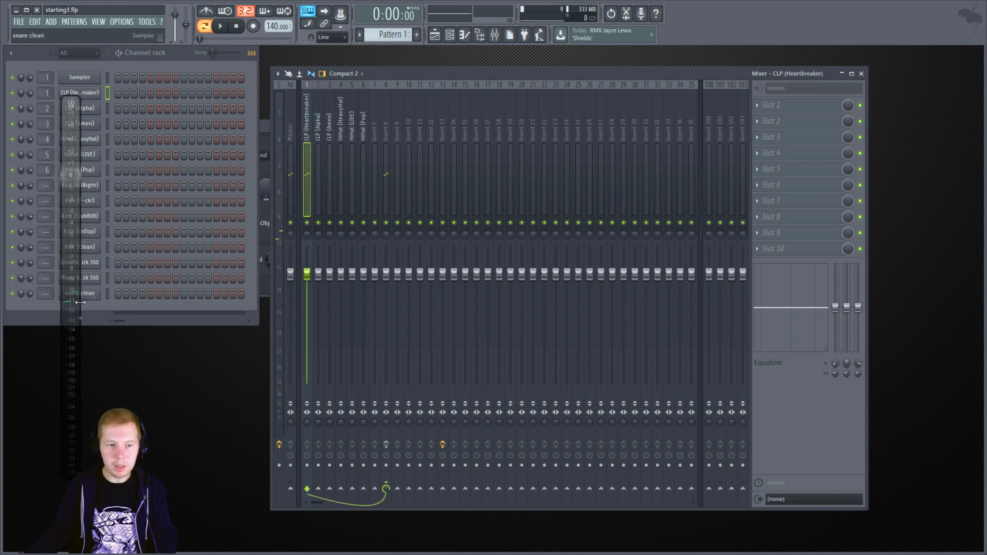
pyautogui.click(330, 128)
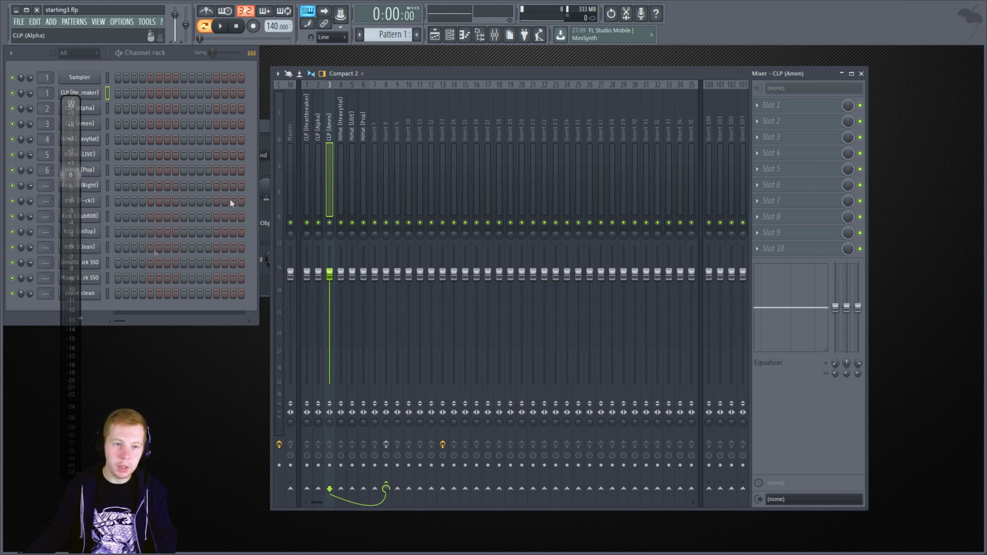
pyautogui.press('z')
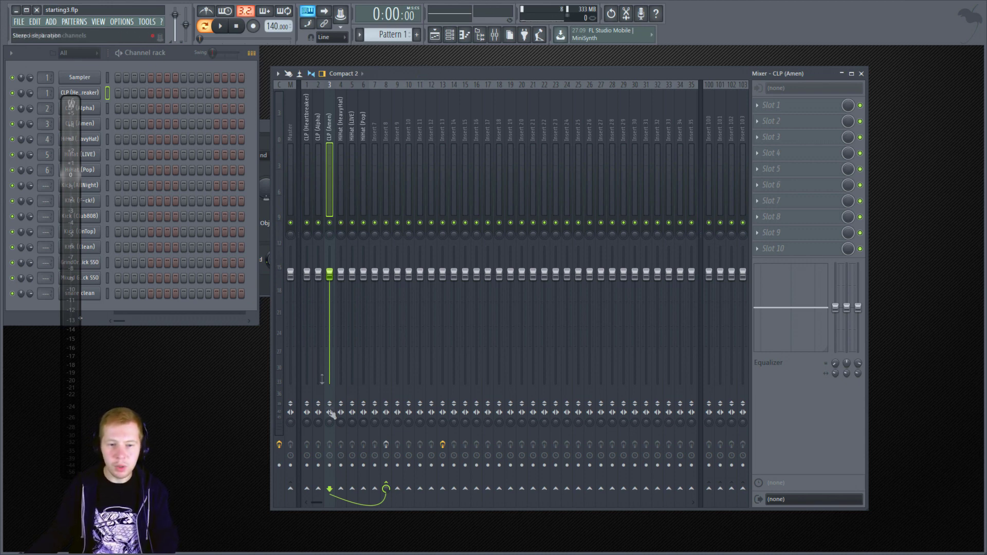
# Step: Try the stereo separation of the CLP (Heartbreaker) track at 92% separated and 2% merged, and return it to neutral
pyautogui.click(307, 135)
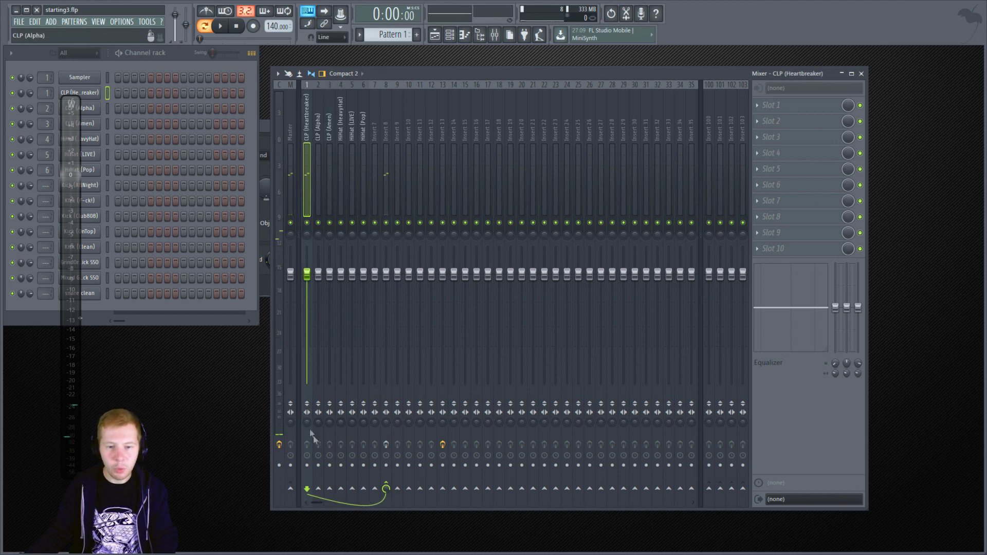
pyautogui.moveTo(308, 421); pyautogui.dragTo(304, 437)
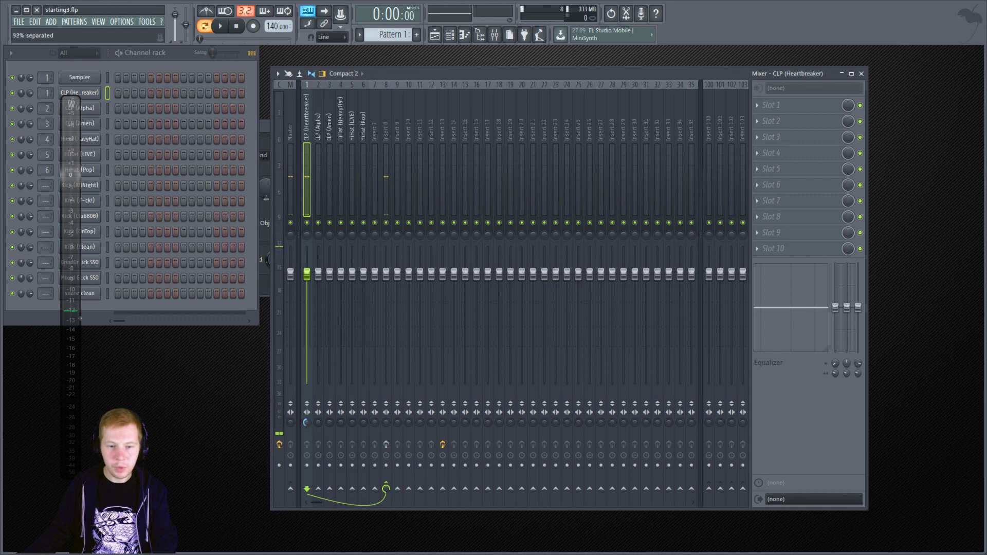
pyautogui.moveTo(305, 421); pyautogui.dragTo(307, 419)
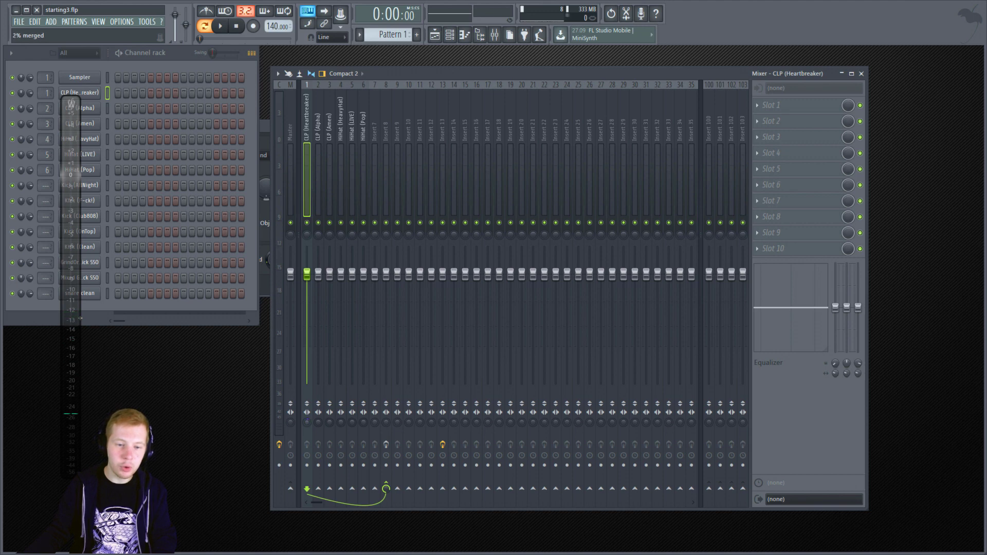
pyautogui.moveTo(306, 422); pyautogui.dragTo(307, 417)
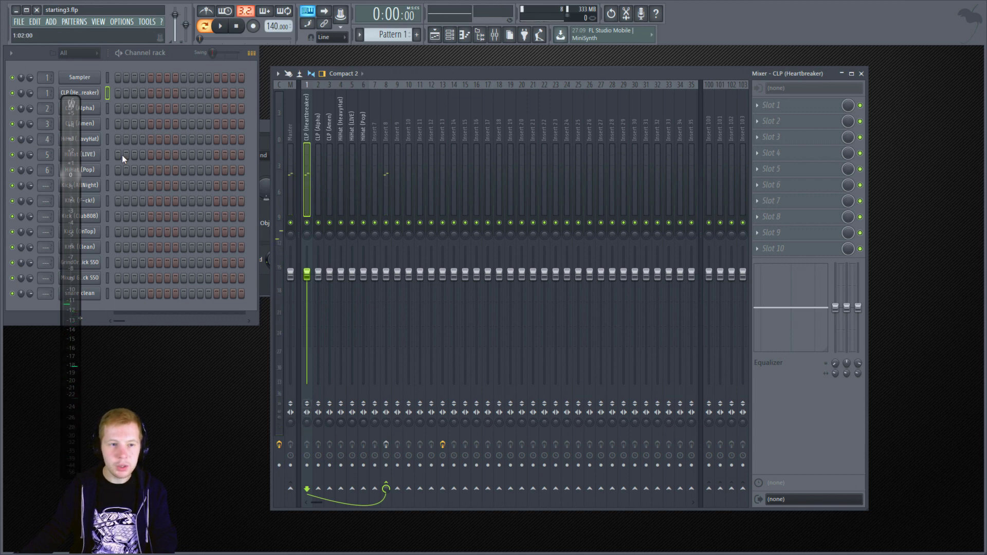
# Step: View the CLP (Heartbreaker) sample settings, close them, and move the Wave Candy meter clear of the channel names
pyautogui.click(91, 95)
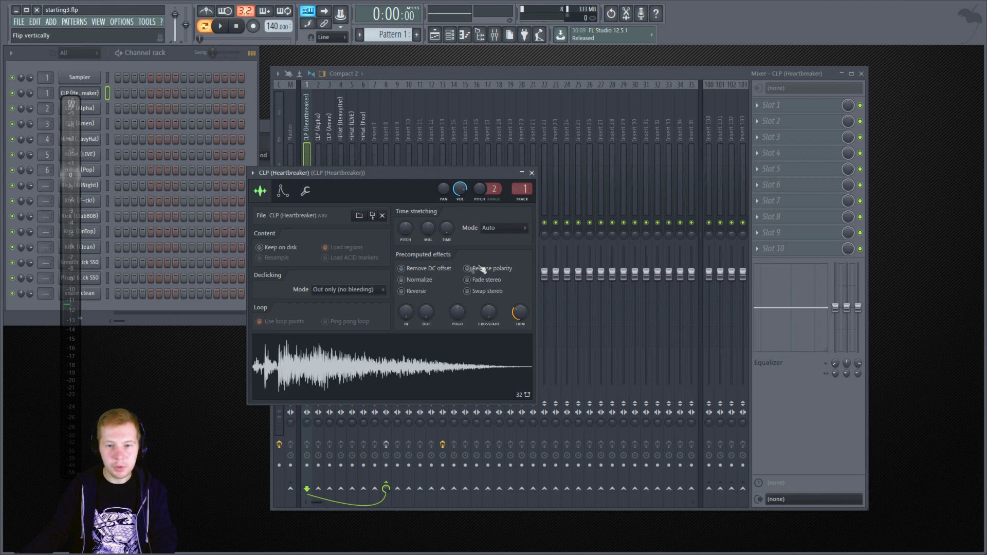
pyautogui.click(532, 173)
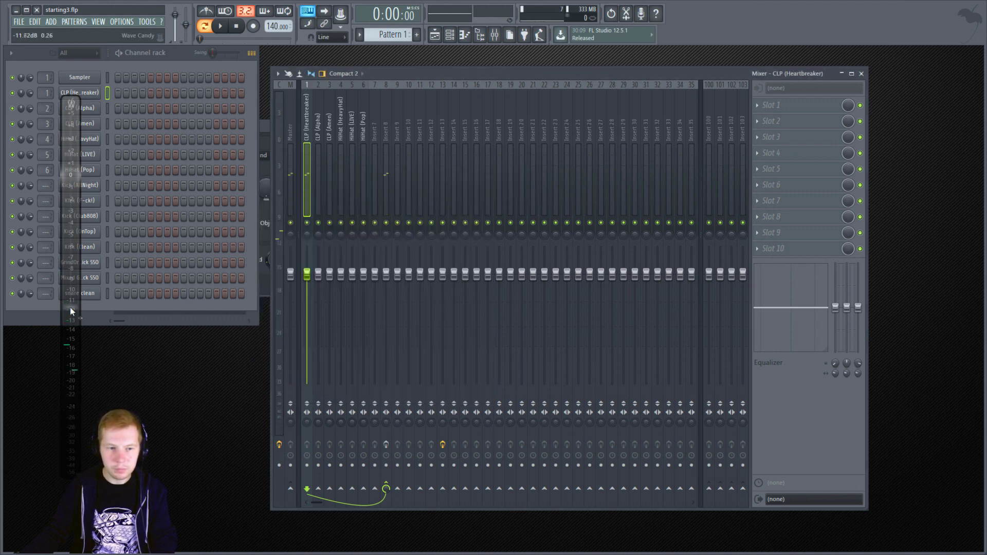
pyautogui.moveTo(71, 311); pyautogui.dragTo(182, 264)
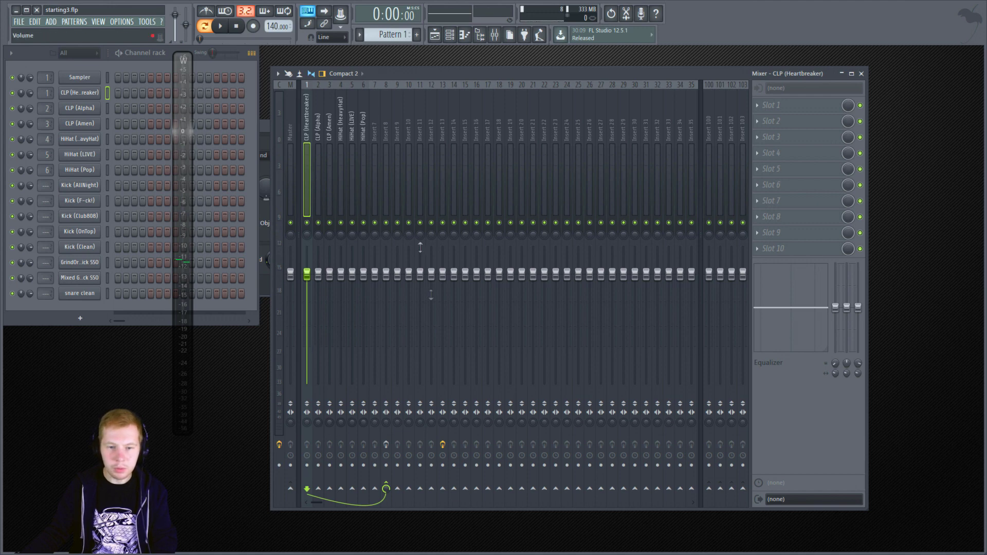
# Step: Lower the Insert 8 fader well below its default, and audition the clap with the track's effects switched on and off
pyautogui.click(382, 128)
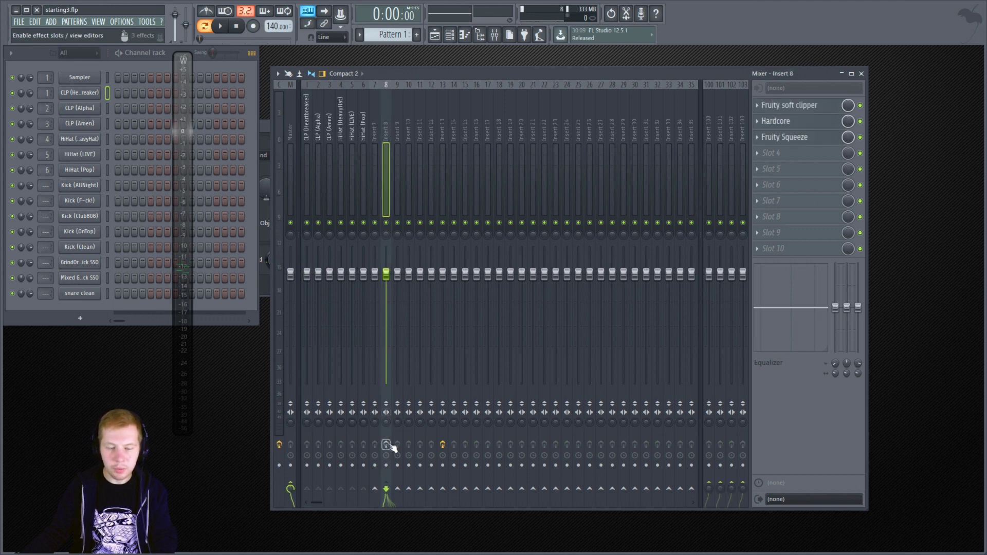
pyautogui.moveTo(386, 274); pyautogui.dragTo(386, 342)
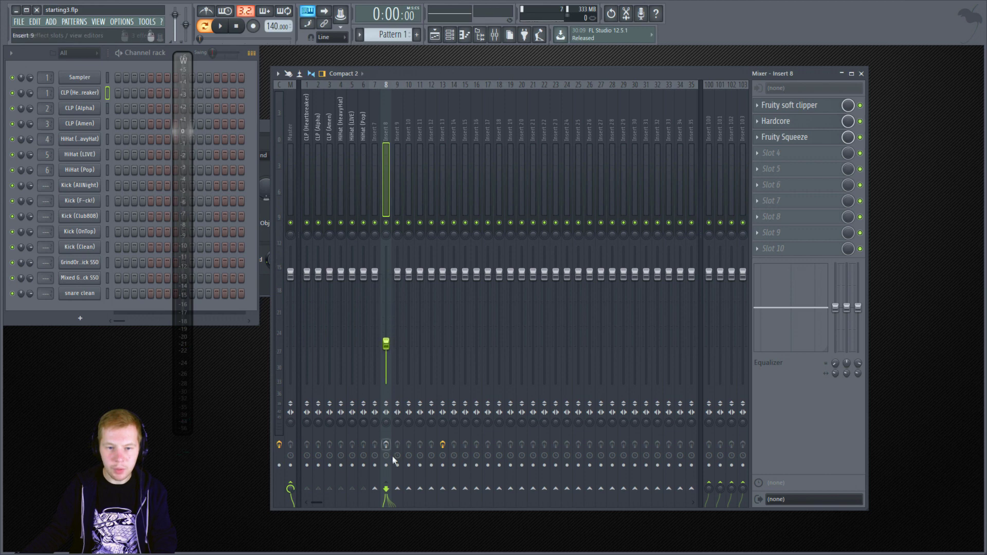
pyautogui.click(386, 444)
pyautogui.press('z')
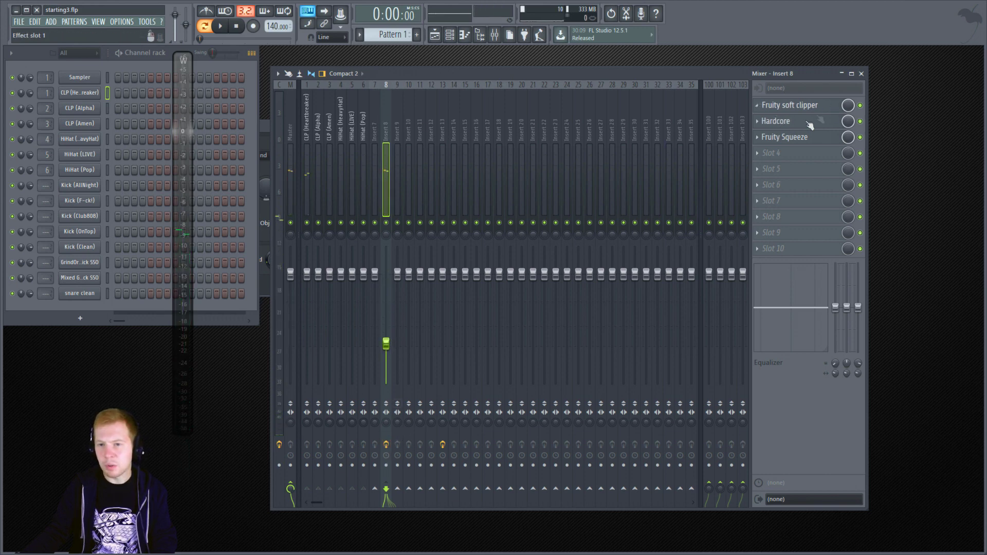
pyautogui.press('z')
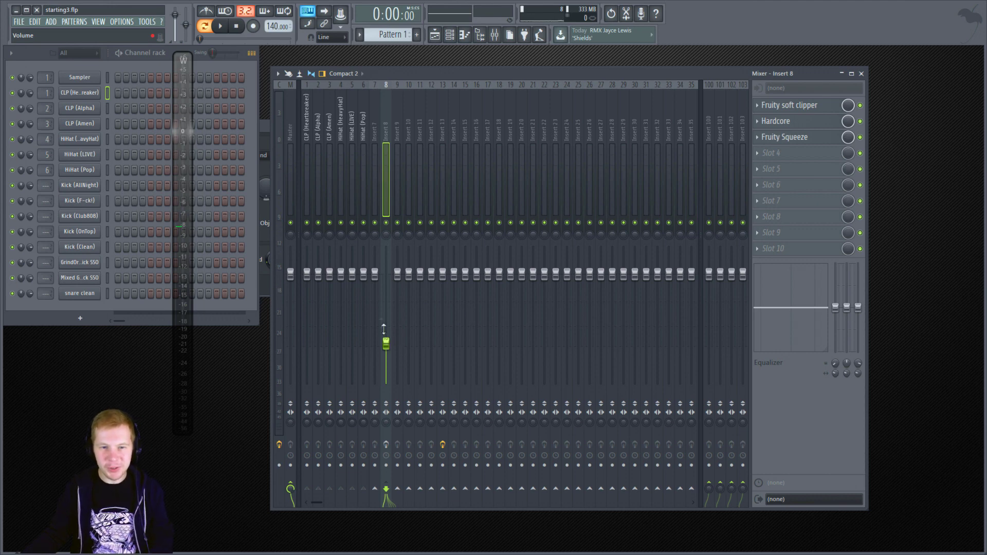
# Step: Lower the faders of CLP (Heartbreaker) through HiHat (Pop) together to 72% (-6.6 dB), and give each track a different level
pyautogui.moveTo(306, 117); pyautogui.dragTo(364, 118)
pyautogui.moveTo(318, 276); pyautogui.dragTo(319, 308)
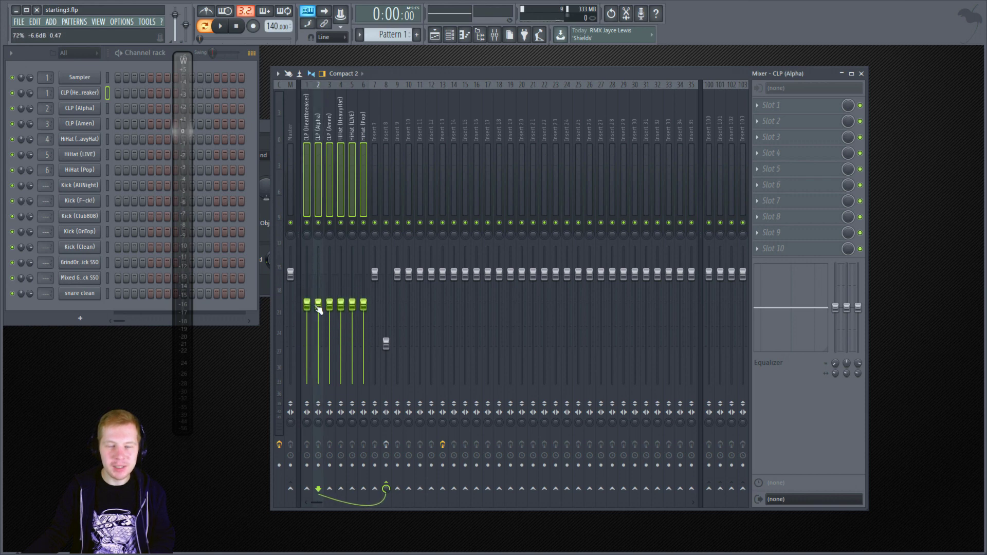
pyautogui.click(343, 106)
pyautogui.moveTo(307, 304); pyautogui.dragTo(307, 282)
pyautogui.moveTo(318, 304)
pyautogui.mouseDown()
pyautogui.moveTo(318, 322)
pyautogui.moveTo(329, 298)
pyautogui.mouseUp()
pyautogui.click(329, 305)
pyautogui.moveTo(341, 304)
pyautogui.mouseDown()
pyautogui.moveTo(341, 334)
pyautogui.moveTo(352, 287)
pyautogui.moveTo(356, 337)
pyautogui.mouseUp()
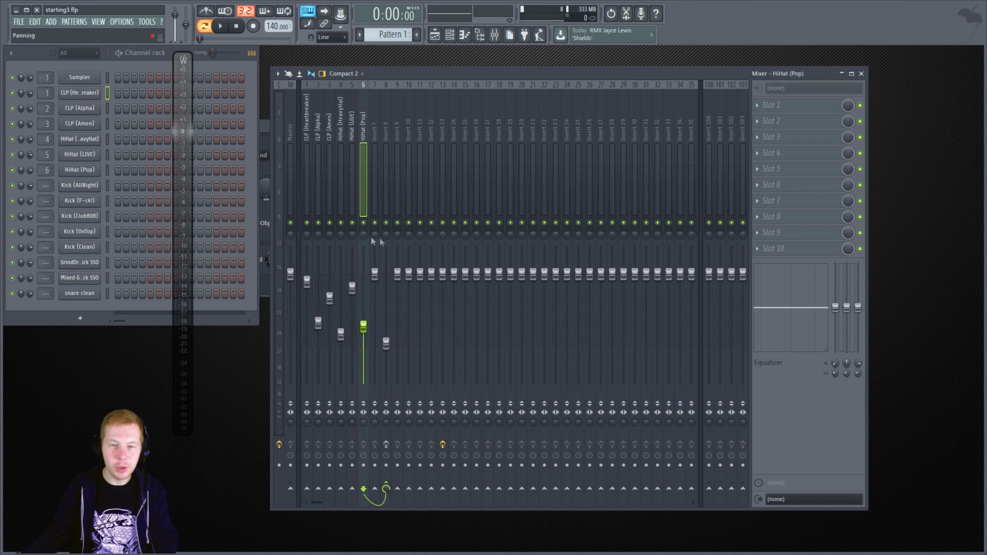
# Step: Raise the faders of CLP (Heartbreaker) through HiHat (LIVE) slightly as one group, keeping their relative levels
pyautogui.moveTo(307, 129); pyautogui.dragTo(352, 131)
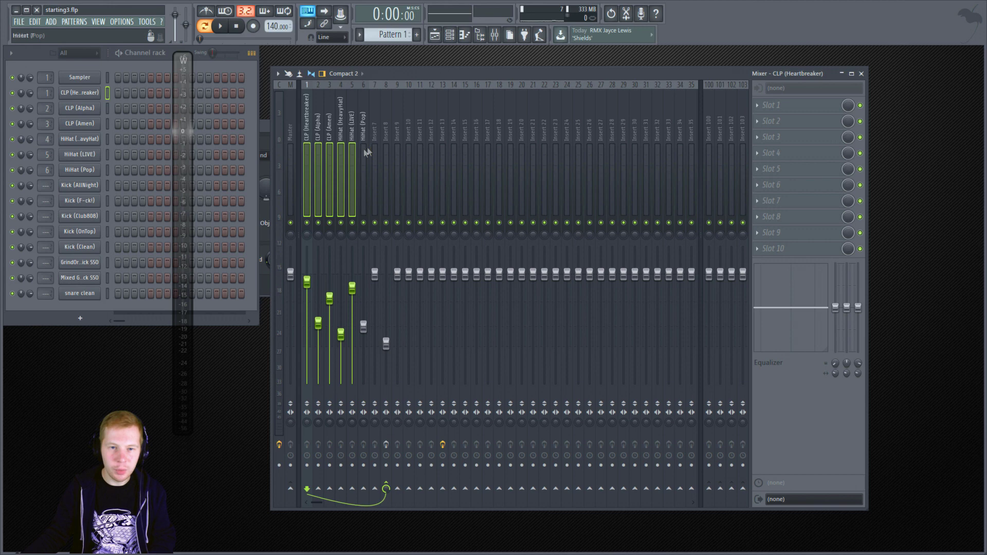
pyautogui.moveTo(352, 271); pyautogui.dragTo(356, 290)
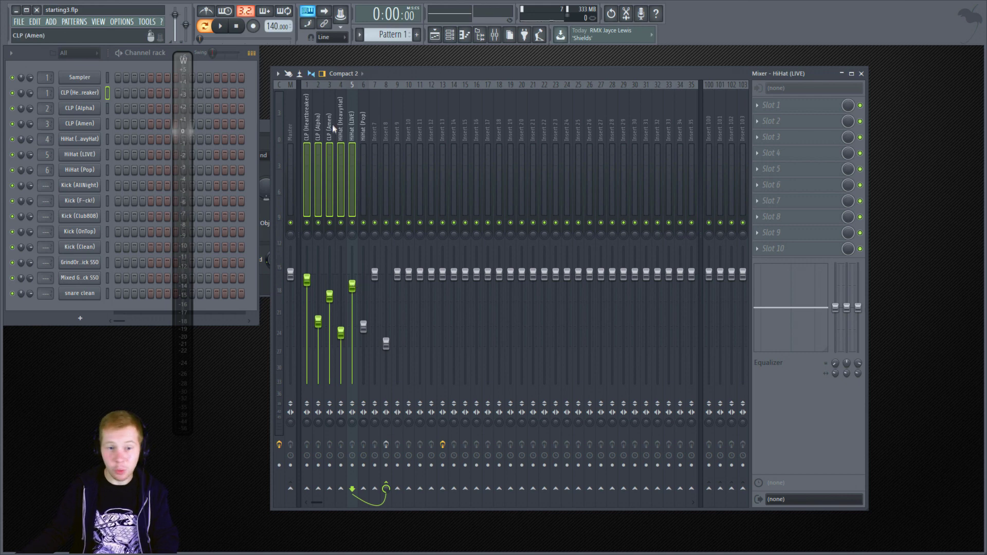
pyautogui.click(348, 119)
pyautogui.click(307, 121)
pyautogui.click(374, 121)
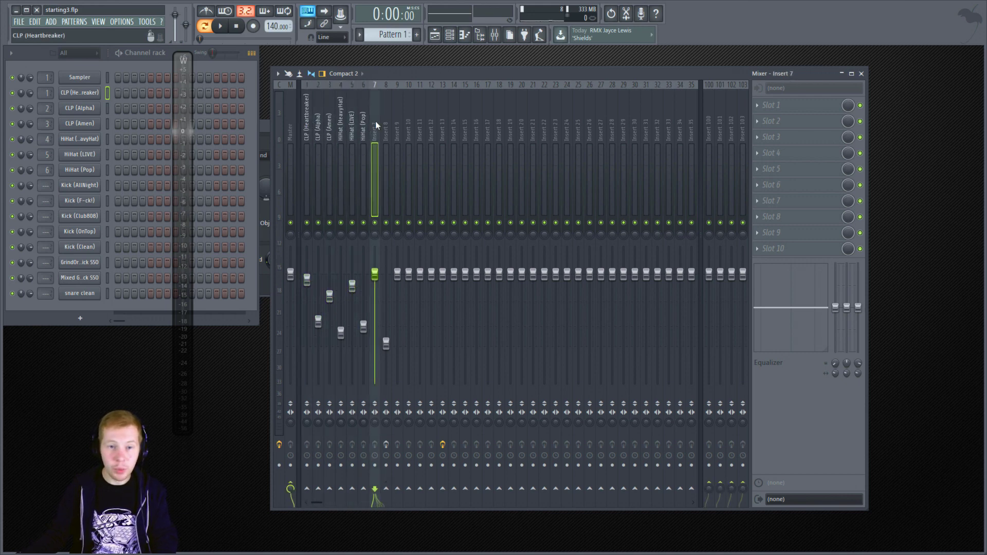
# Step: Reset the volume of the CLP (Alpha) mixer track to its default
pyautogui.click(352, 122)
pyautogui.click(318, 124)
pyautogui.click(308, 123)
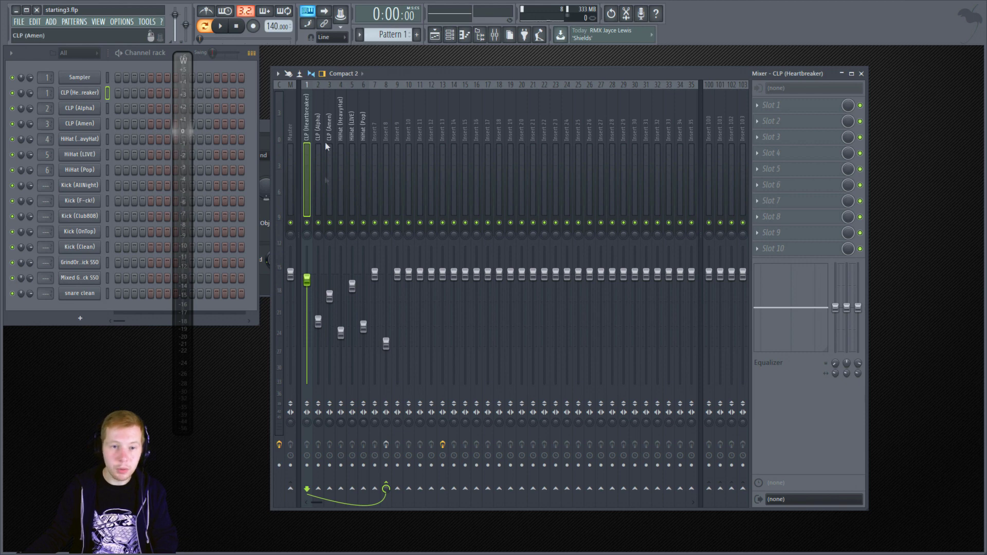
pyautogui.click(319, 116)
pyautogui.rightClick(322, 327)
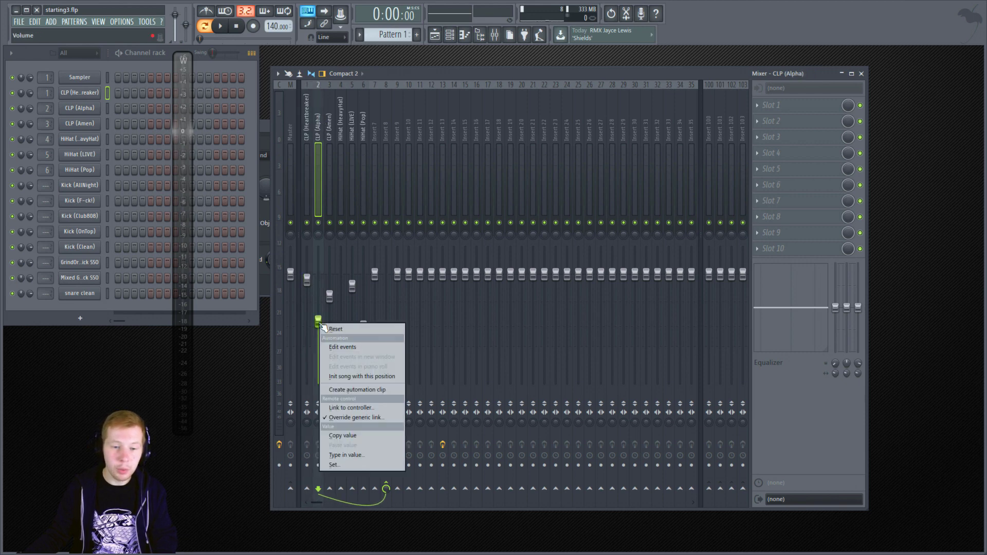
pyautogui.click(350, 329)
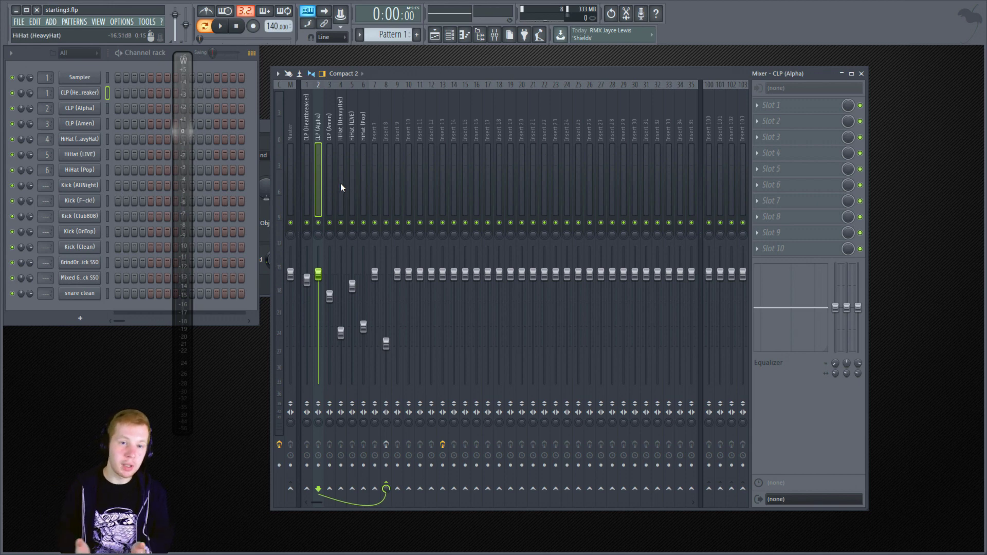
# Step: Remove Fruity soft clipper from the first effect slot of Insert 13
pyautogui.click(307, 129)
pyautogui.click(350, 121)
pyautogui.click(329, 121)
pyautogui.click(364, 122)
pyautogui.click(443, 123)
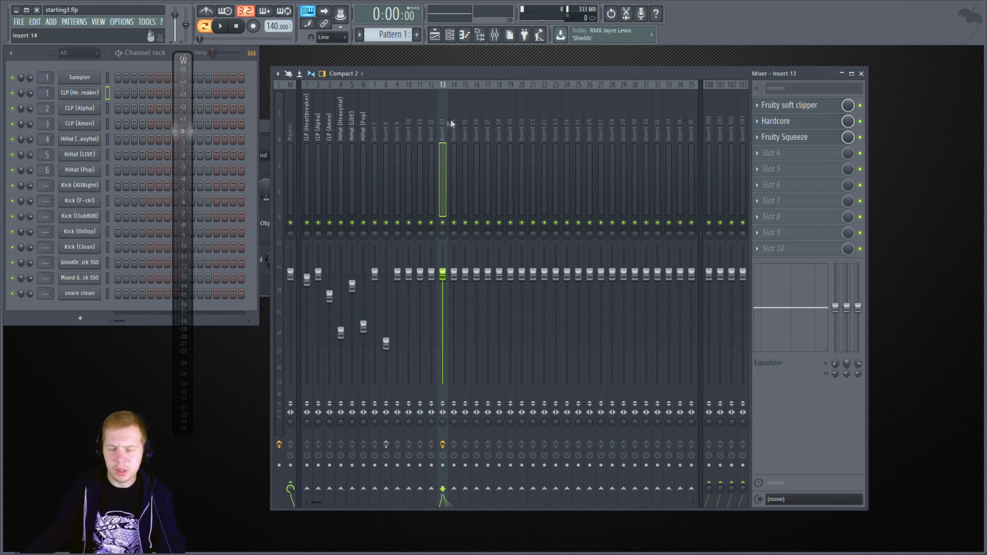
pyautogui.click(758, 105)
pyautogui.moveTo(774, 119)
pyautogui.click(843, 28)
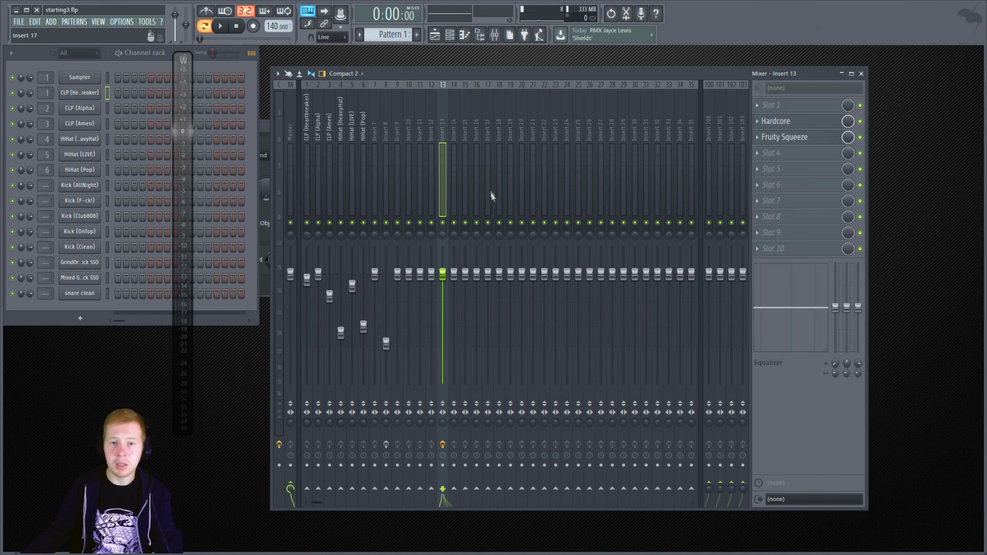
# Step: Load an empty mixer track state onto Insert 13 to clear its effects
pyautogui.rightClick(443, 110)
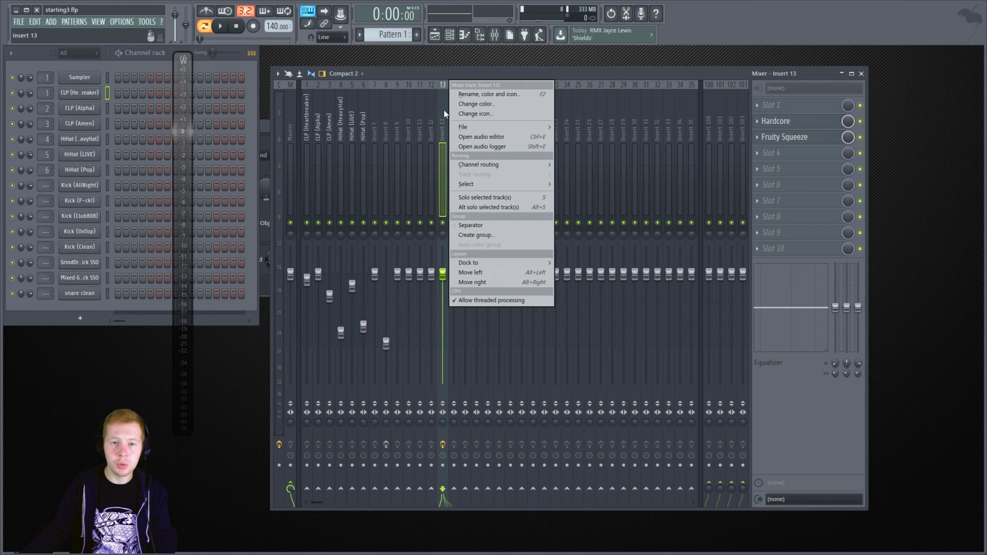
pyautogui.moveTo(491, 127)
pyautogui.click(581, 128)
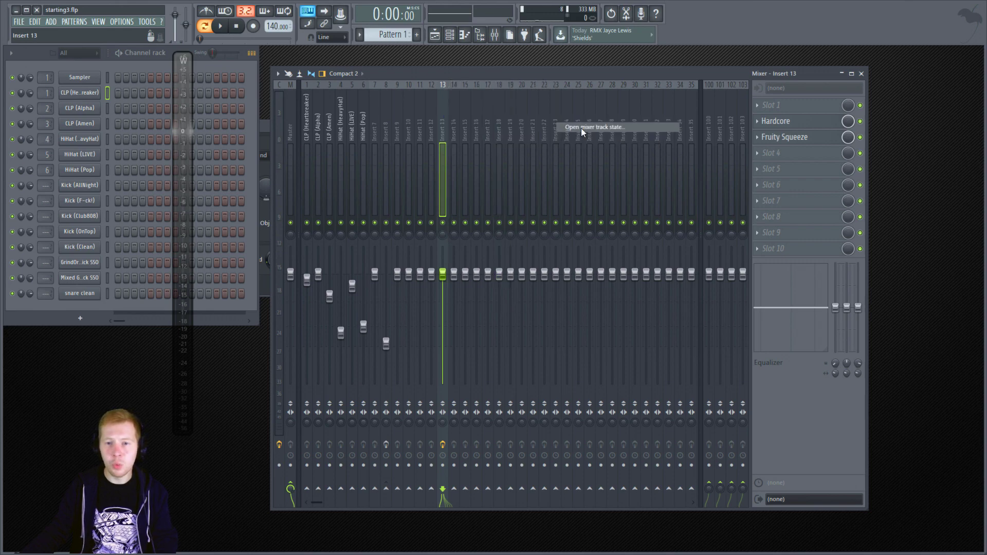
pyautogui.doubleClick(206, 104)
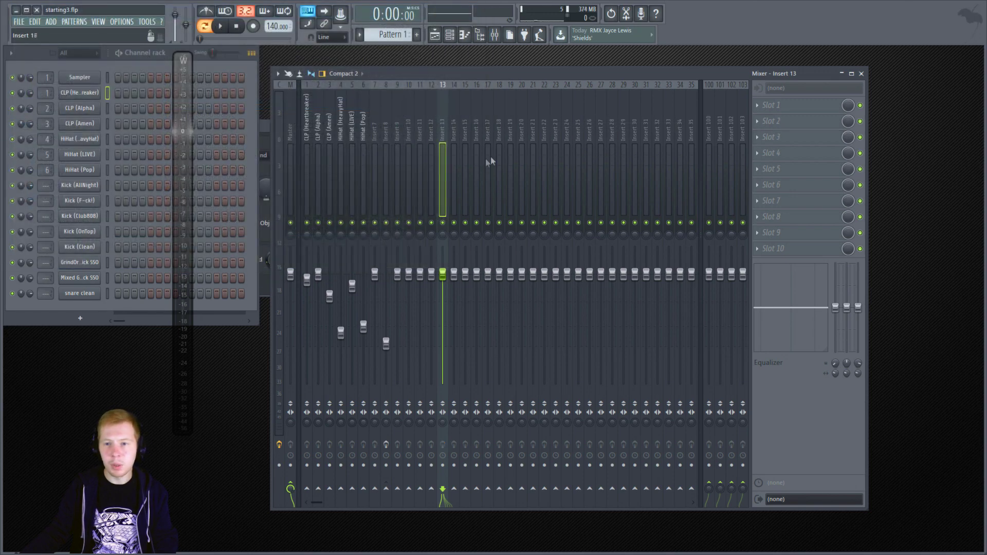
# Step: Route the six tracks from CLP (Heartbreaker) to HiHat (Pop) to the Master track only
pyautogui.press('Right')
pyautogui.click(368, 124)
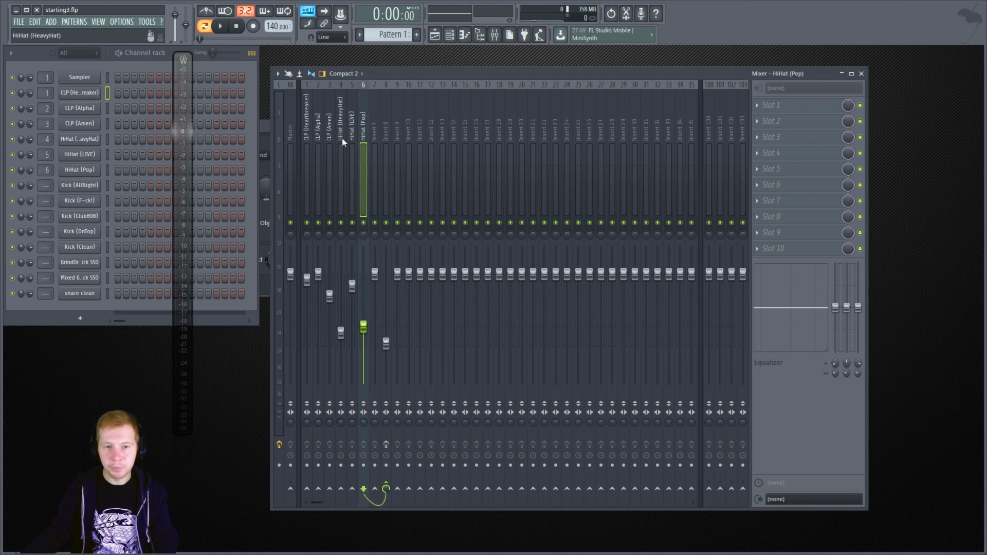
pyautogui.press('Left')
pyautogui.moveTo(341, 137); pyautogui.dragTo(387, 125)
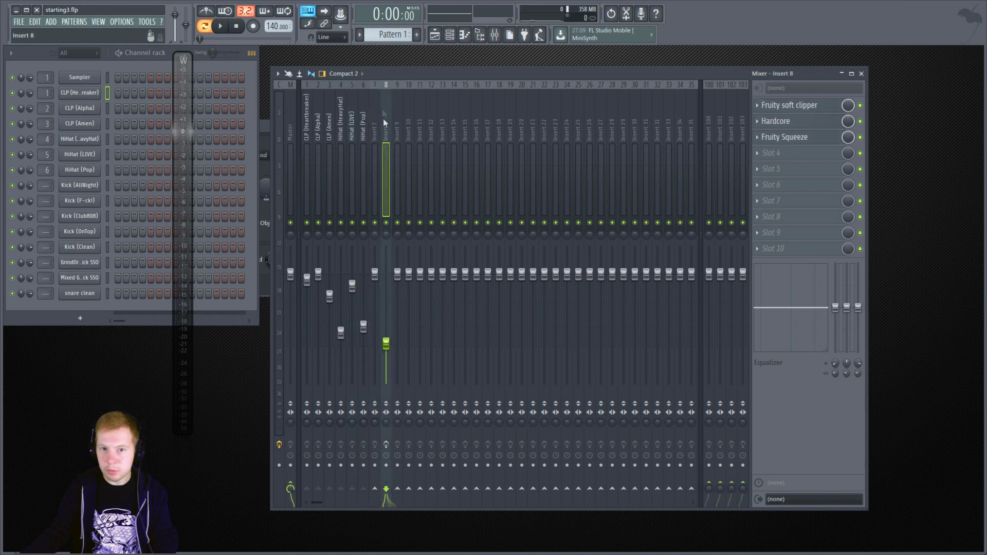
pyautogui.moveTo(313, 120); pyautogui.dragTo(375, 123)
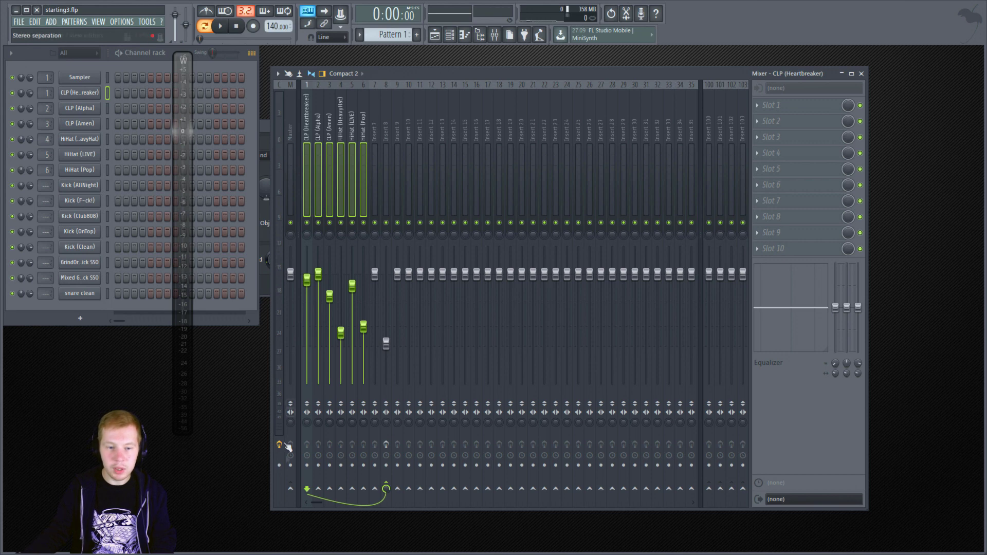
pyautogui.rightClick(290, 490)
pyautogui.click(311, 498)
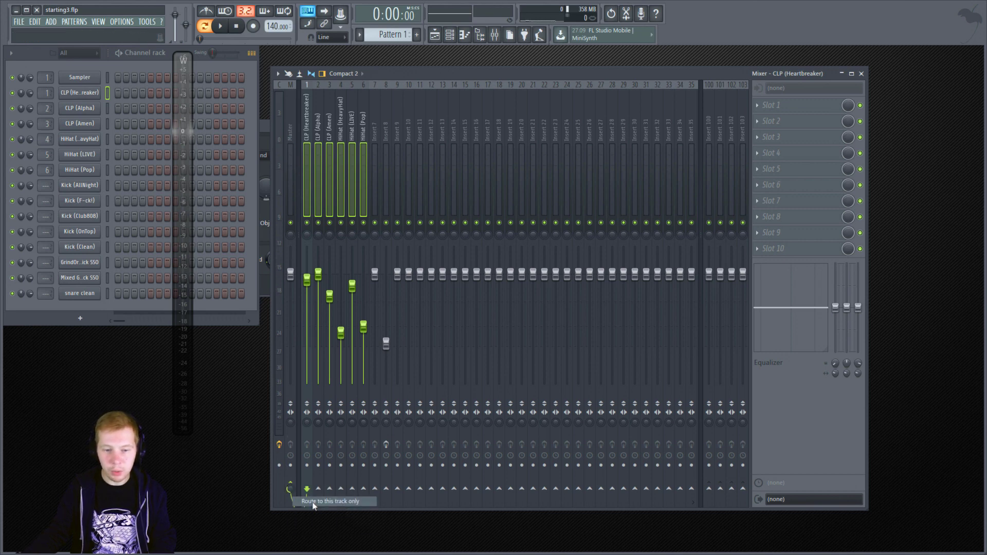
# Step: Send CLP (Heartbreaker) to Insert 10 in addition to the Master, and audition the clap
pyautogui.click(329, 126)
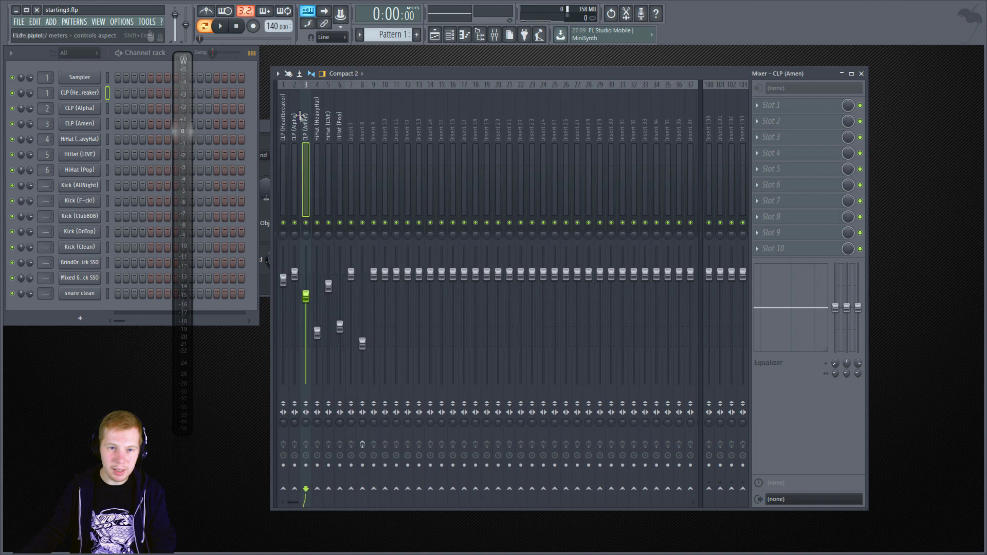
pyautogui.click(307, 124)
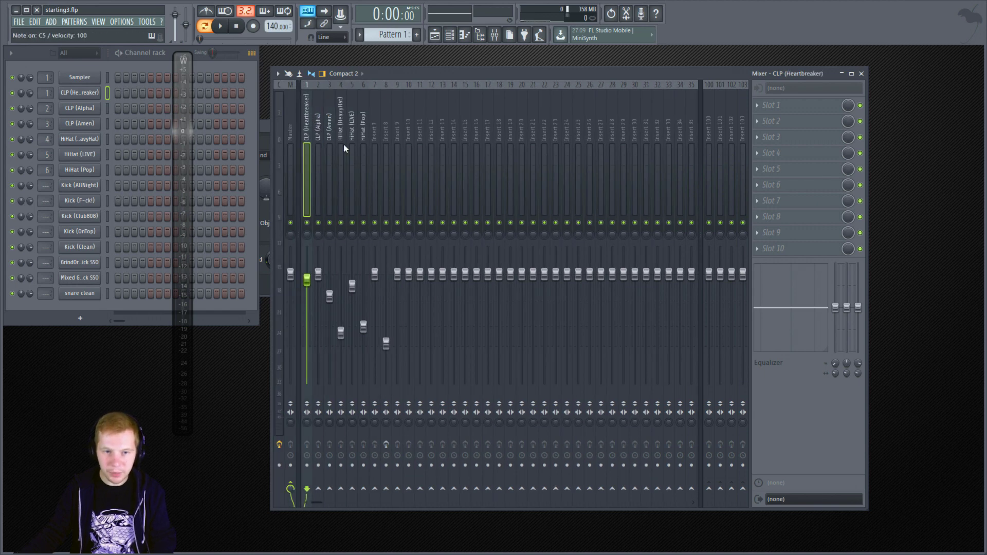
pyautogui.click(408, 489)
pyautogui.press('z')
pyautogui.press('z')
pyautogui.press('z')
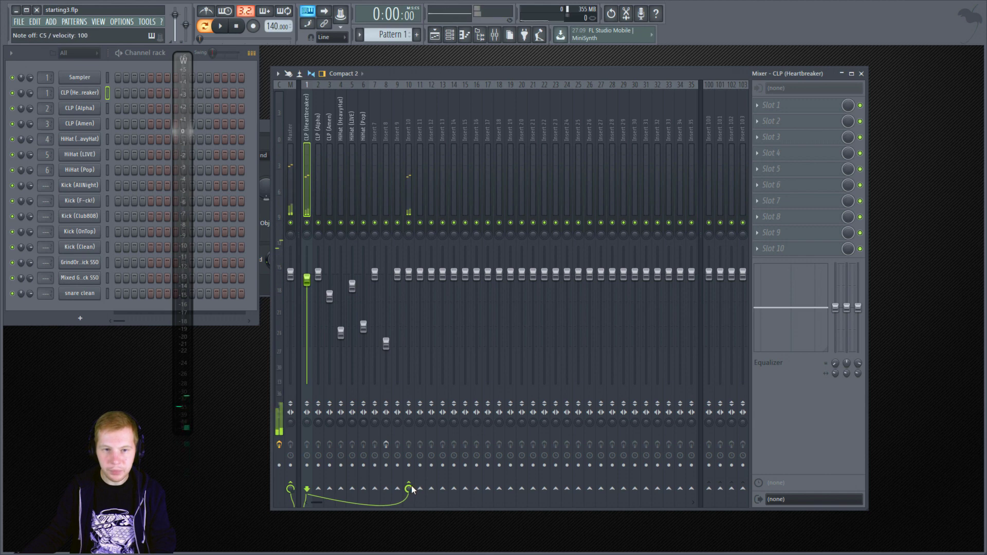
# Step: Compare the clap with the Insert 10 send switched off and on, leaving the send enabled
pyautogui.click(408, 488)
pyautogui.press('z')
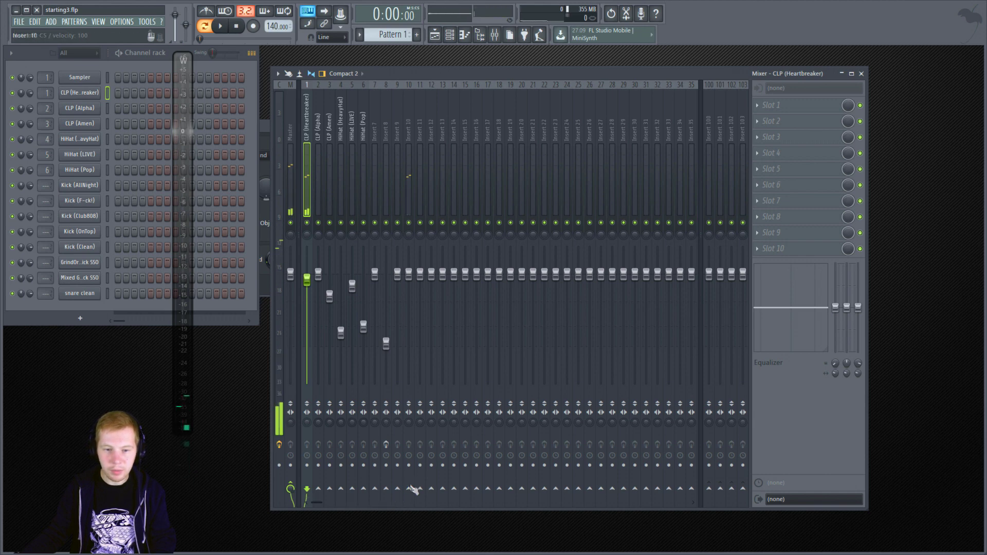
pyautogui.click(408, 488)
pyautogui.press('z')
pyautogui.press('z')
pyautogui.click(409, 489)
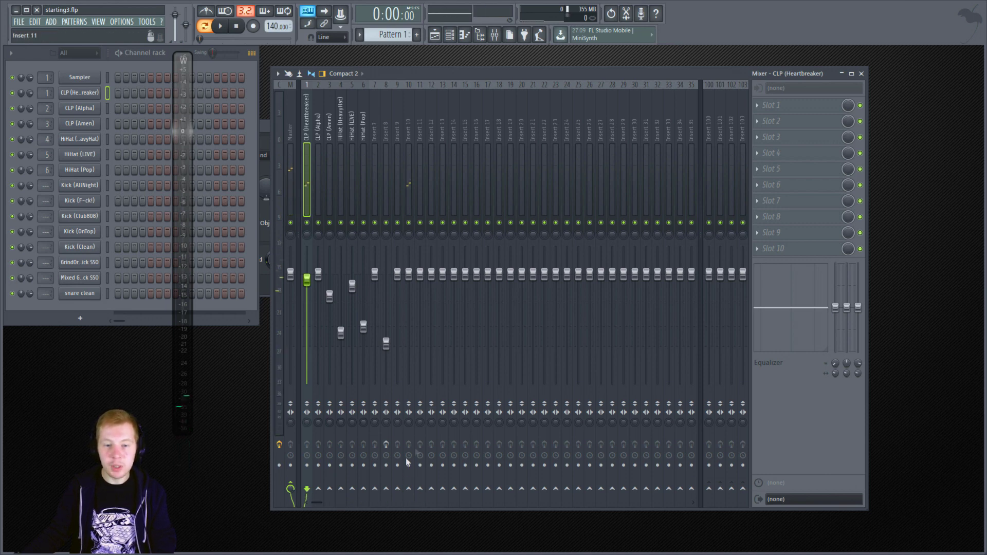
pyautogui.click(409, 489)
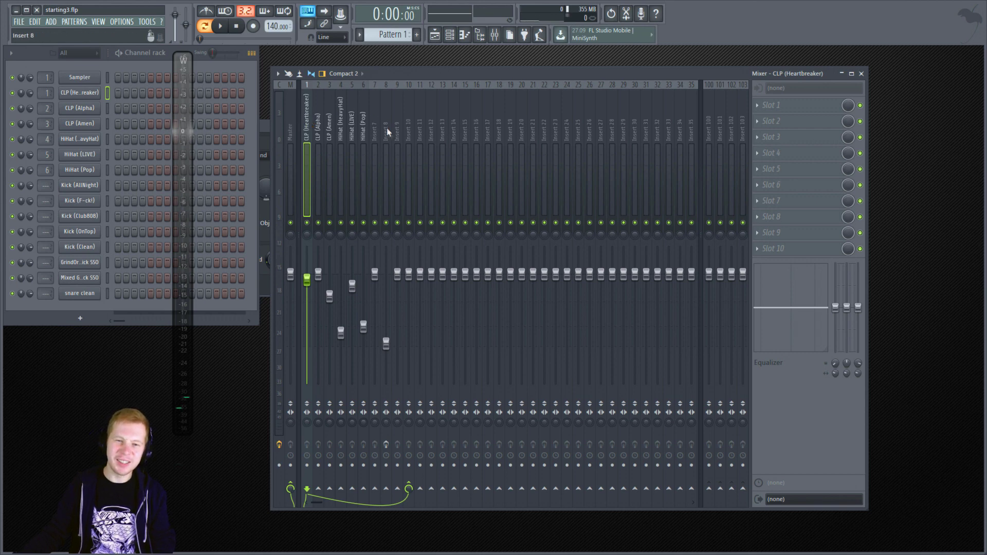
# Step: Route CLP (Heartbreaker) to Insert 11 only, and check the routing by selecting the insert and source tracks
pyautogui.click(404, 124)
pyautogui.click(398, 119)
pyautogui.click(409, 119)
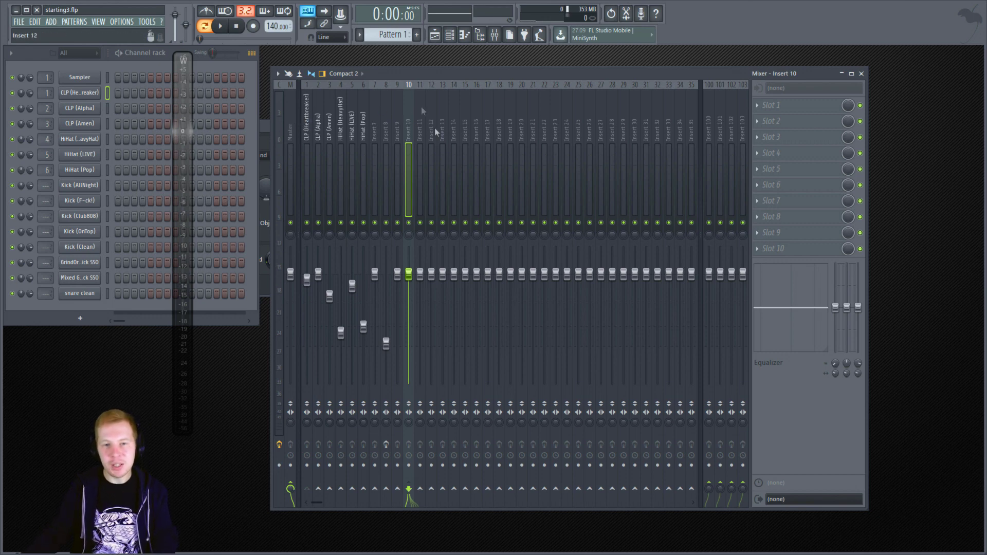
pyautogui.click(309, 114)
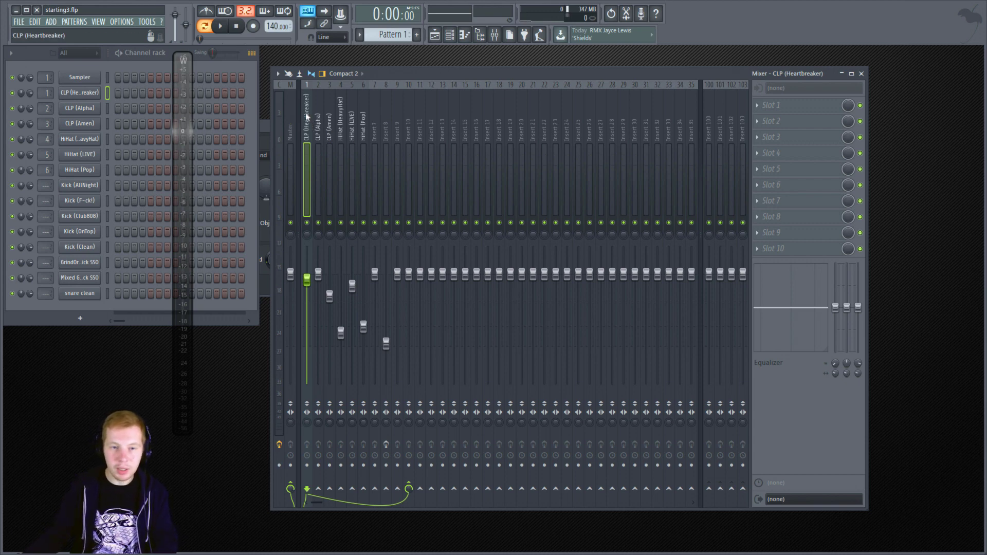
pyautogui.rightClick(420, 488)
pyautogui.click(436, 502)
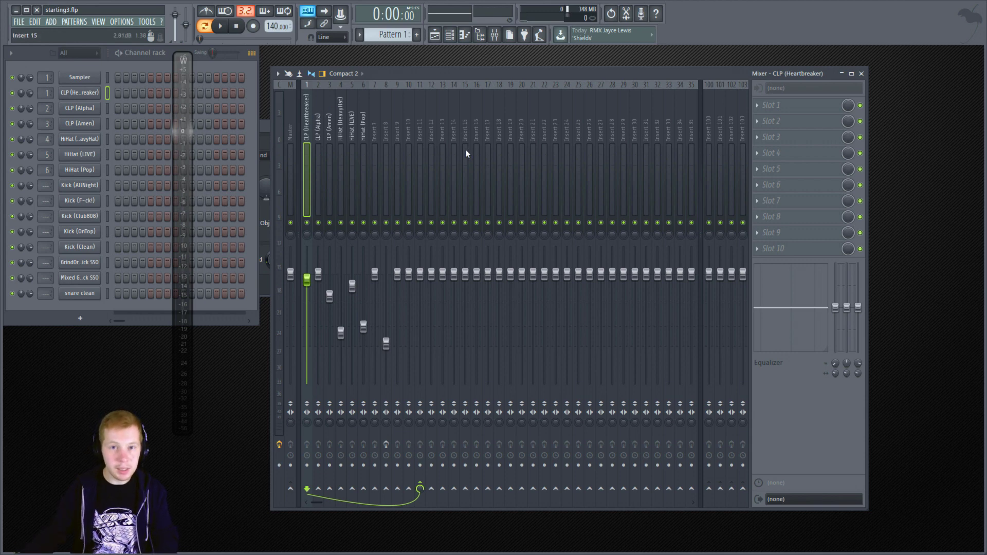
pyautogui.click(410, 121)
pyautogui.click(420, 122)
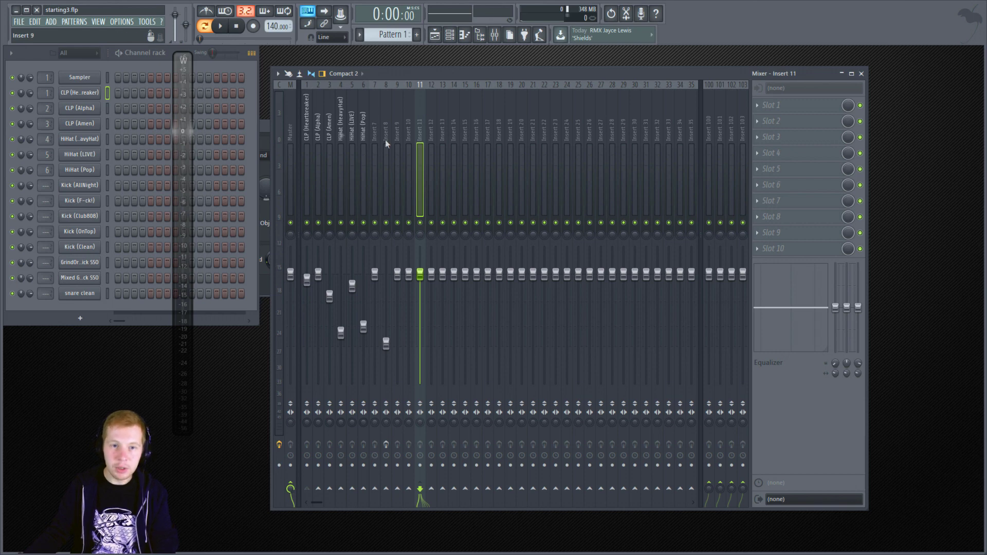
pyautogui.click(306, 122)
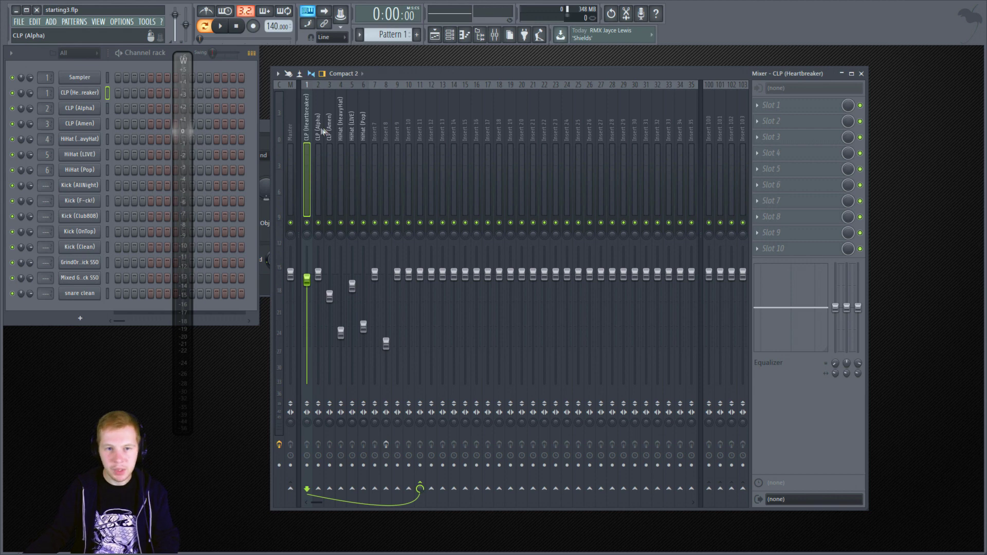
# Step: Send Insert 8 to Insert 10 in addition to the Master, and compare its routing with CLP (Heartbreaker)
pyautogui.click(391, 379)
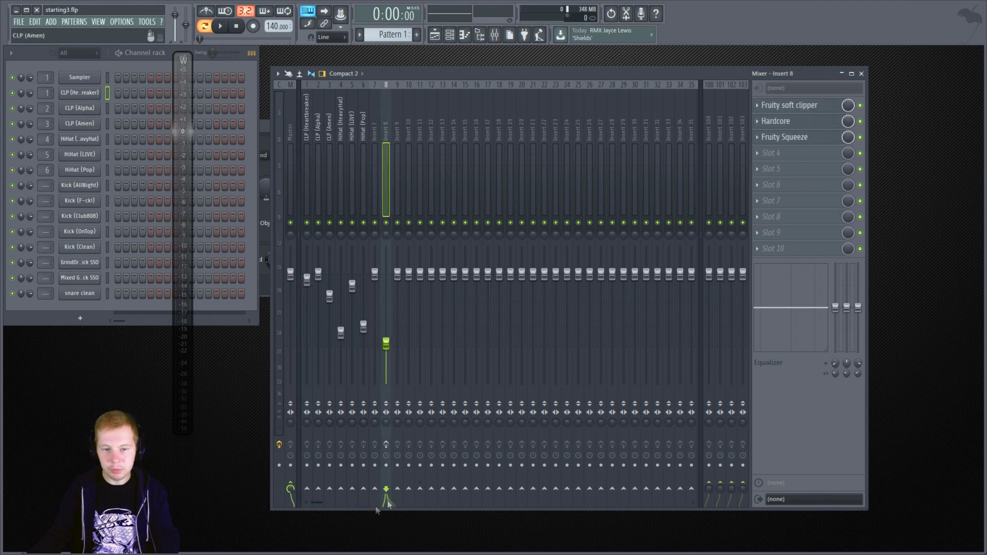
pyautogui.click(409, 488)
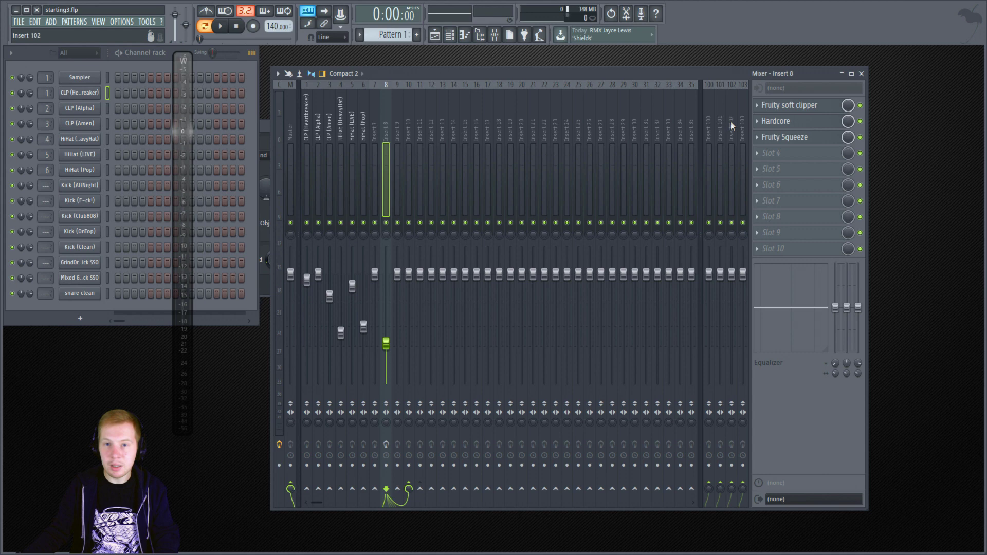
pyautogui.click(318, 124)
pyautogui.click(307, 123)
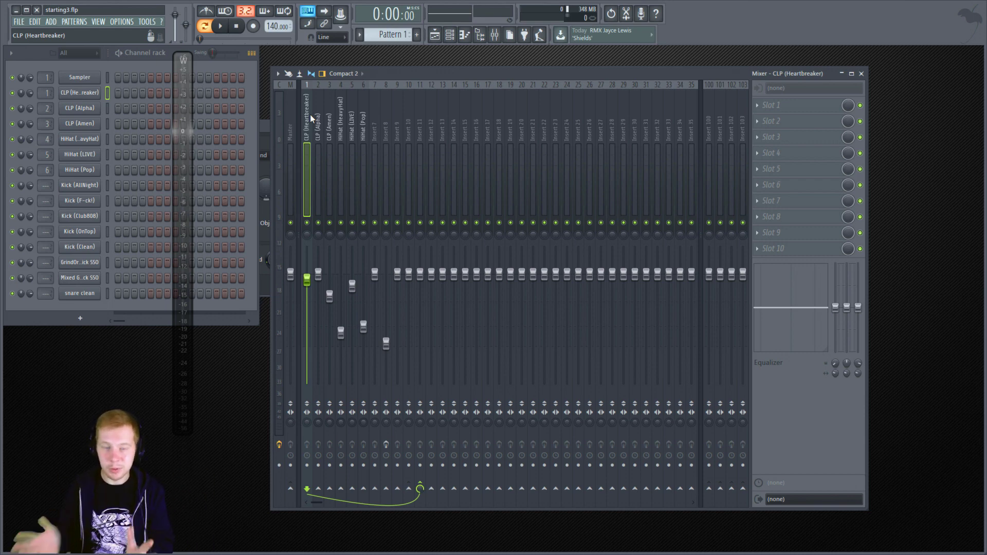
pyautogui.click(374, 126)
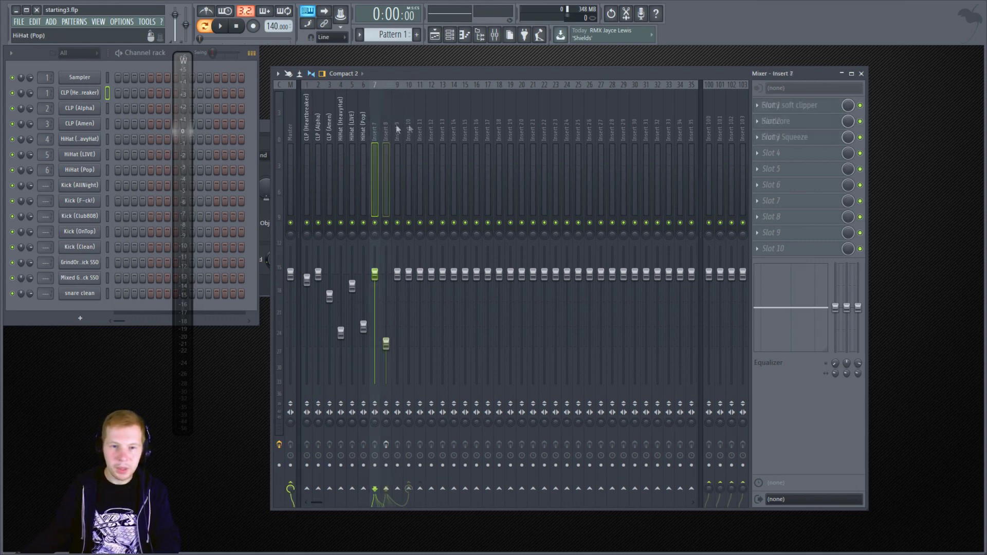
# Step: Shrink the mixer window, try it maximized and restored, and reposition it beside the Channel rack
pyautogui.moveTo(272, 68); pyautogui.dragTo(305, 97)
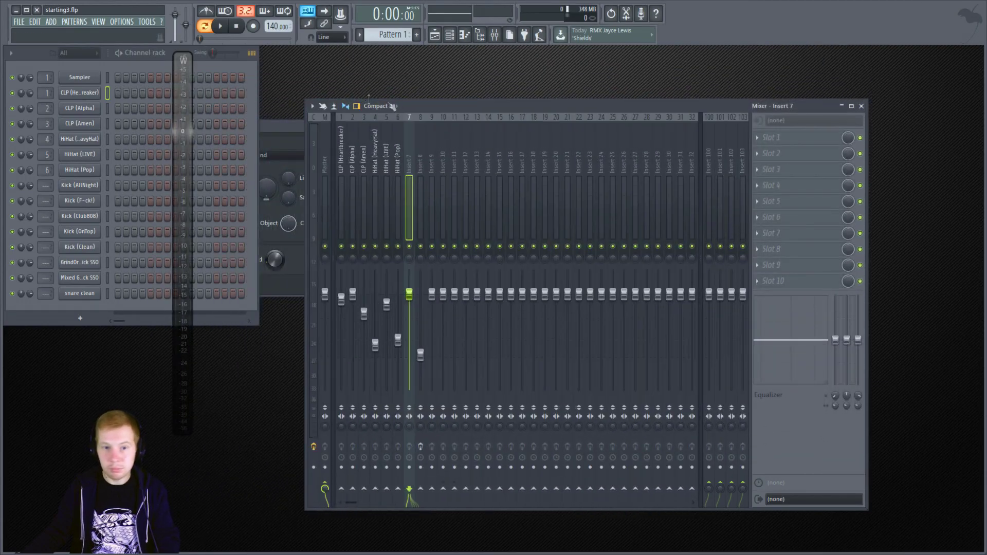
pyautogui.moveTo(390, 105); pyautogui.dragTo(421, 96)
pyautogui.doubleClick(504, 100)
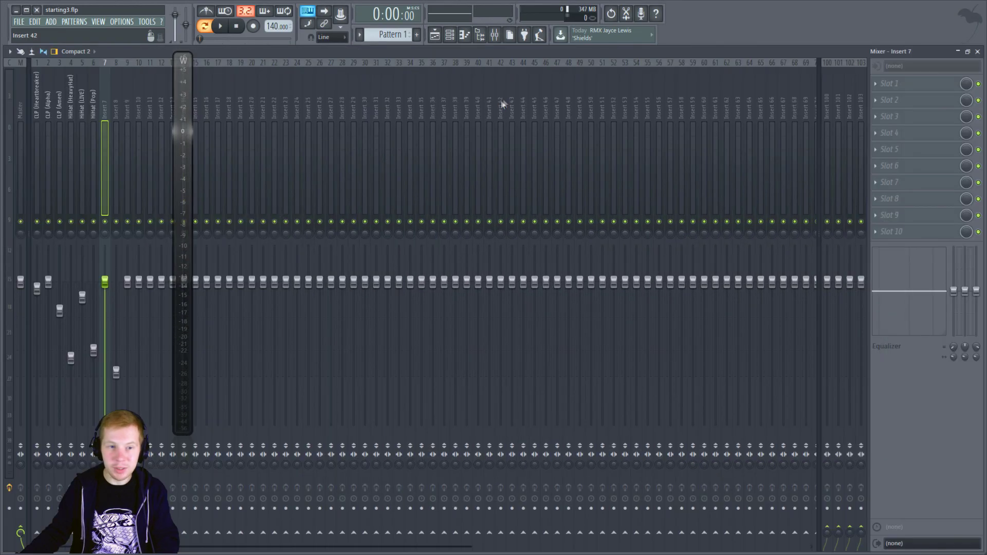
pyautogui.doubleClick(480, 51)
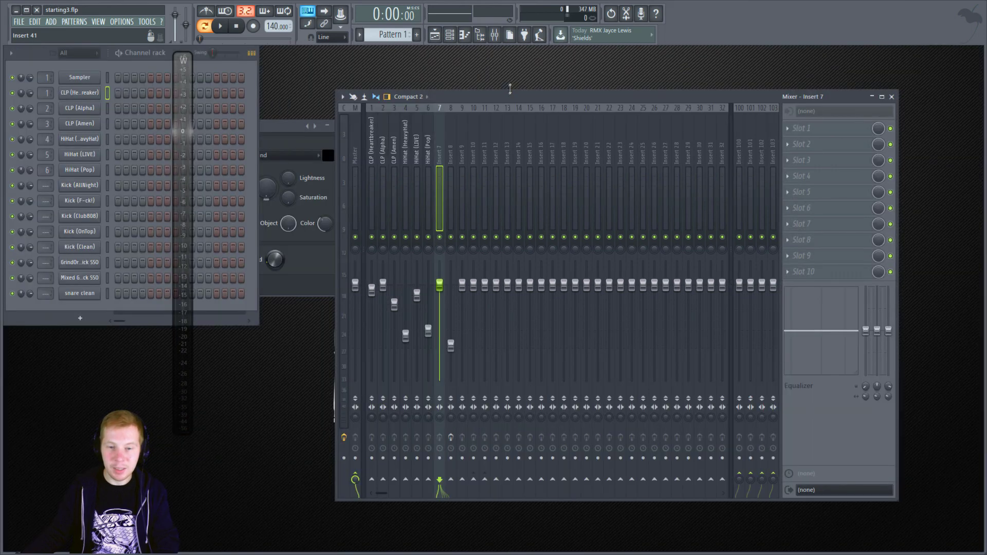
pyautogui.moveTo(496, 94); pyautogui.dragTo(467, 68)
pyautogui.click(361, 124)
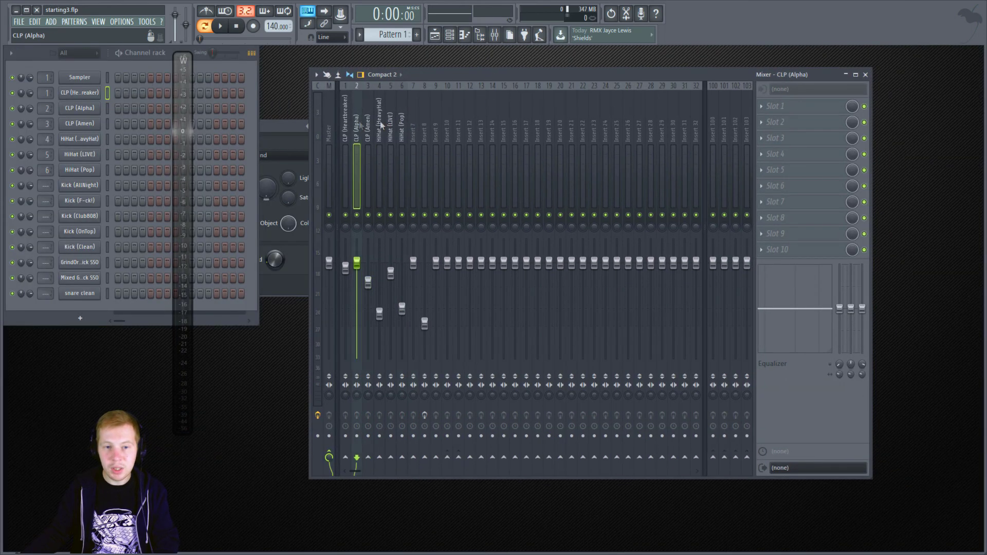
pyautogui.click(369, 125)
pyautogui.moveTo(350, 125); pyautogui.dragTo(376, 128)
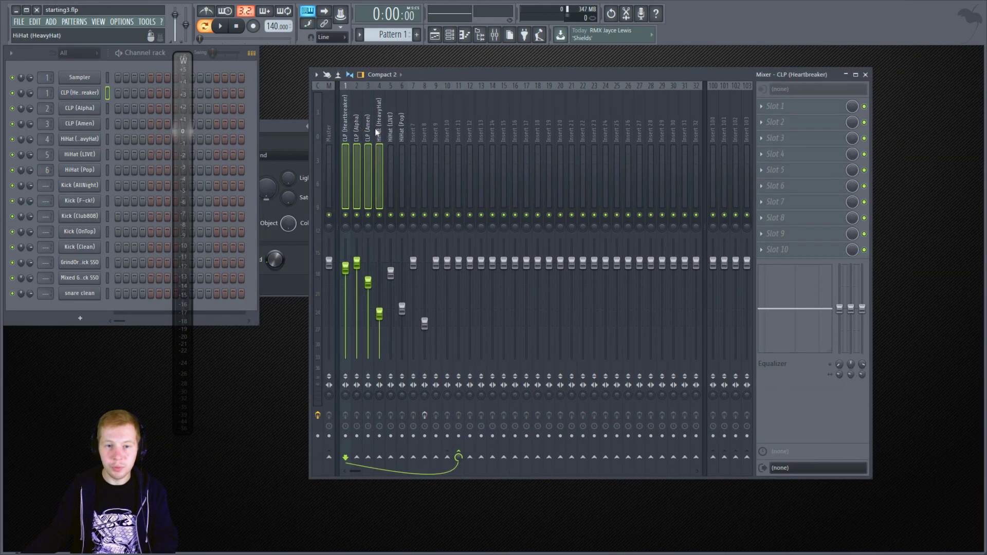
pyautogui.rightClick(375, 128)
pyautogui.click(415, 205)
# Step: Create a mixer group named group 01 from Inserts 14 to 18
pyautogui.moveTo(497, 128); pyautogui.dragTo(534, 131)
pyautogui.rightClick(509, 130)
pyautogui.click(532, 146)
pyautogui.rightClick(535, 131)
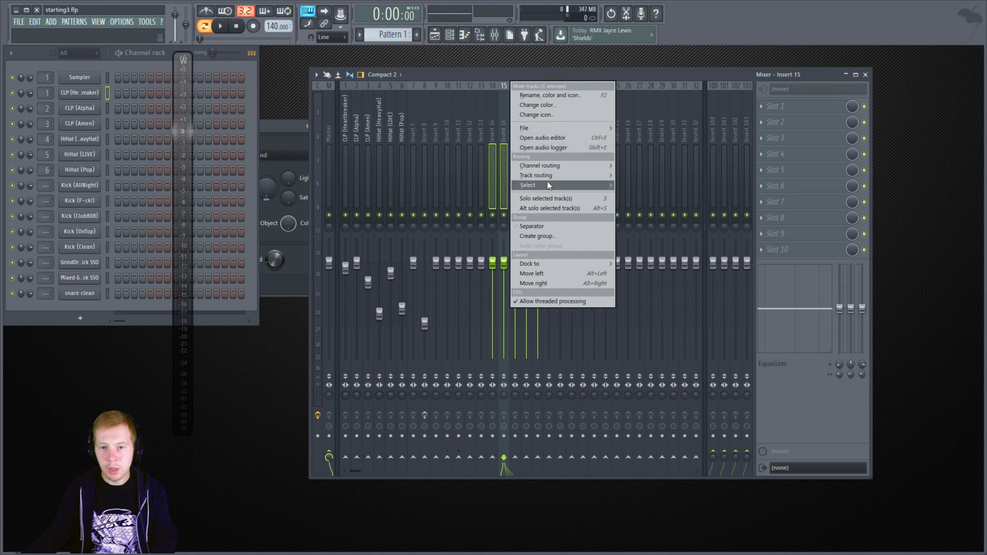
pyautogui.click(549, 236)
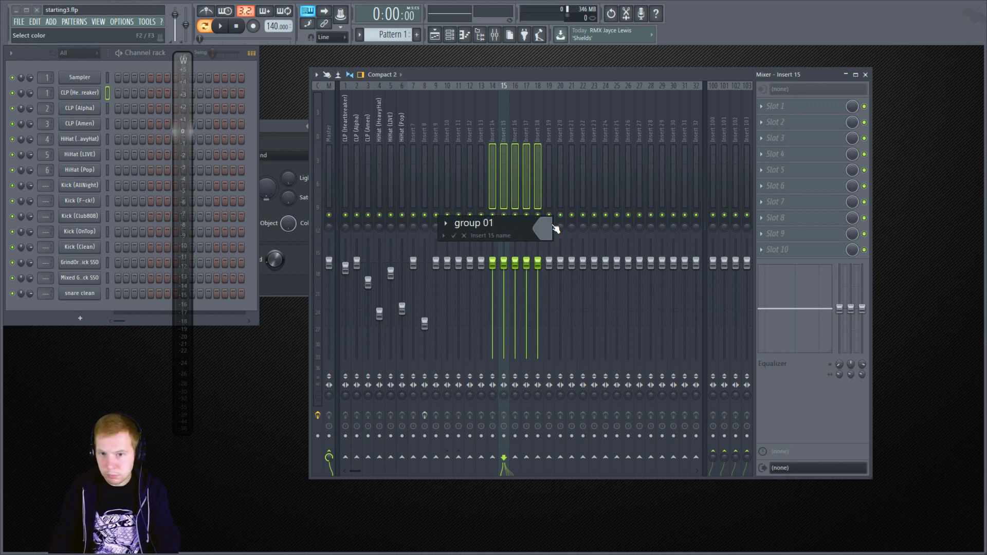
pyautogui.press('Return')
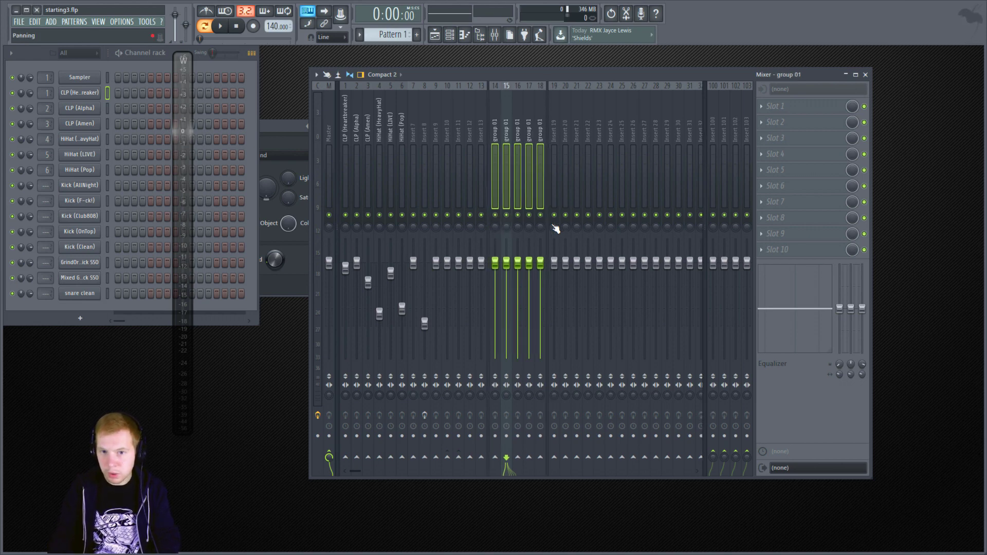
# Step: Examine the grouped mixer tracks 14 to 18 by selecting them individually
pyautogui.click(491, 122)
pyautogui.click(532, 119)
pyautogui.click(541, 123)
pyautogui.click(507, 123)
pyautogui.click(529, 126)
pyautogui.click(519, 131)
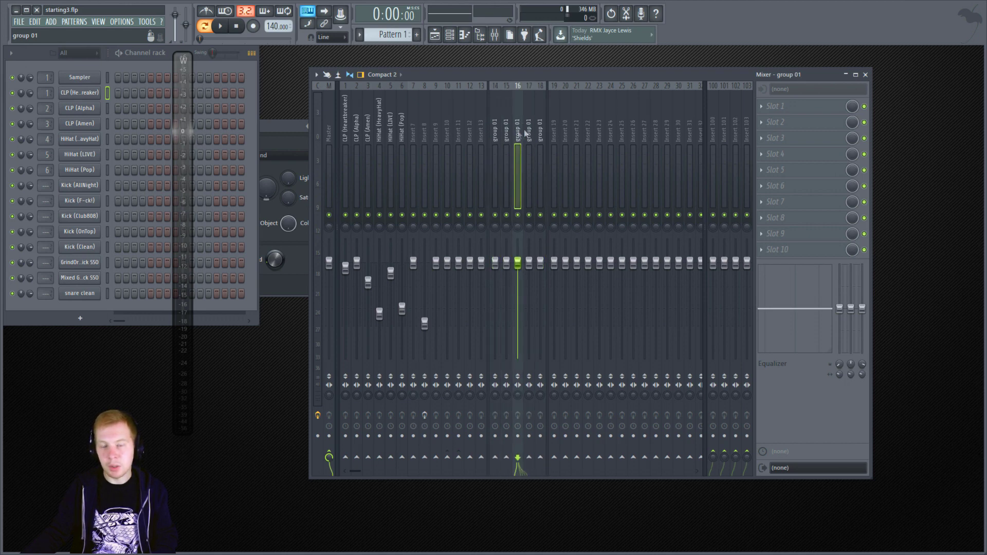
pyautogui.click(495, 128)
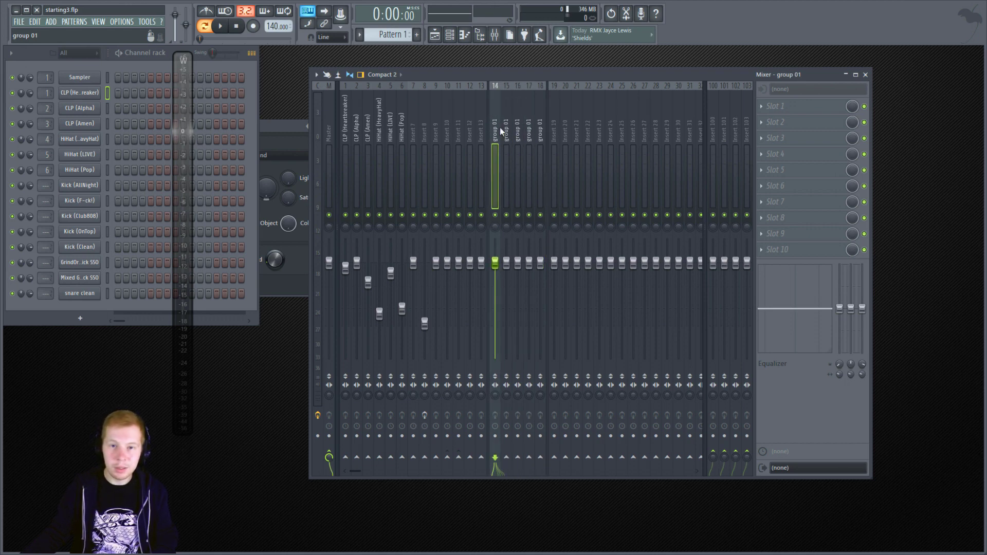
pyautogui.click(541, 129)
pyautogui.click(529, 130)
pyautogui.click(497, 132)
pyautogui.click(540, 131)
pyautogui.click(506, 132)
pyautogui.click(494, 135)
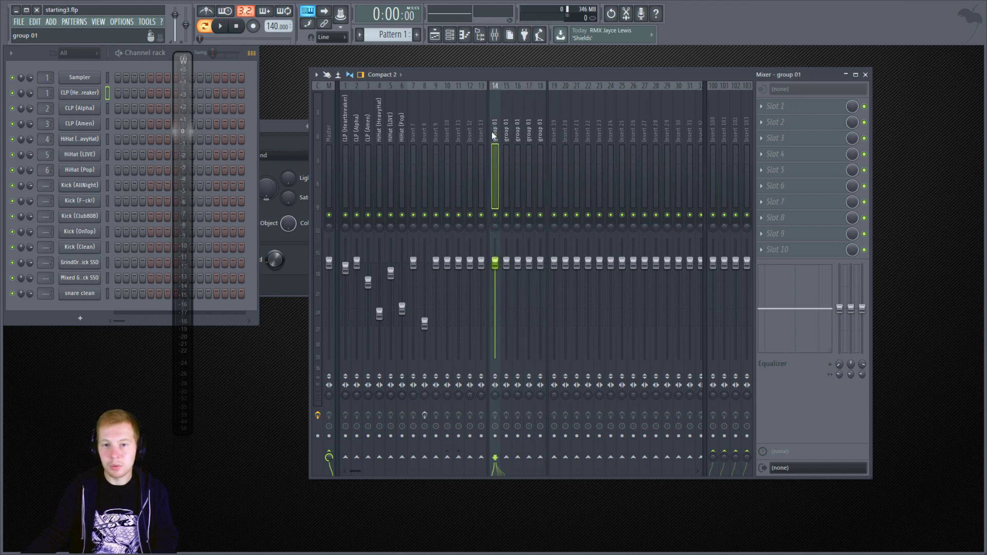
# Step: Remove the separator in front of Insert 19, and add it back
pyautogui.rightClick(541, 130)
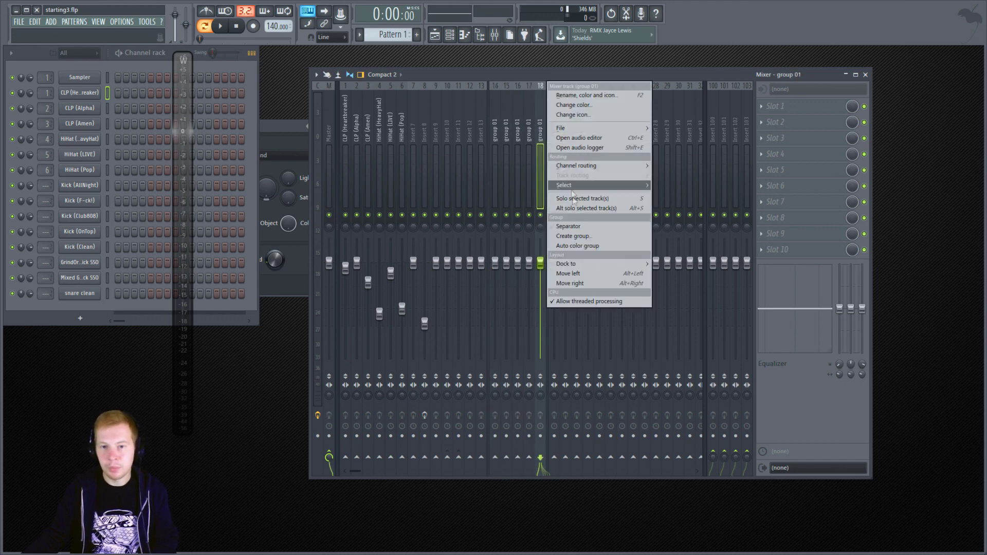
pyautogui.click(521, 137)
pyautogui.click(554, 132)
pyautogui.rightClick(555, 131)
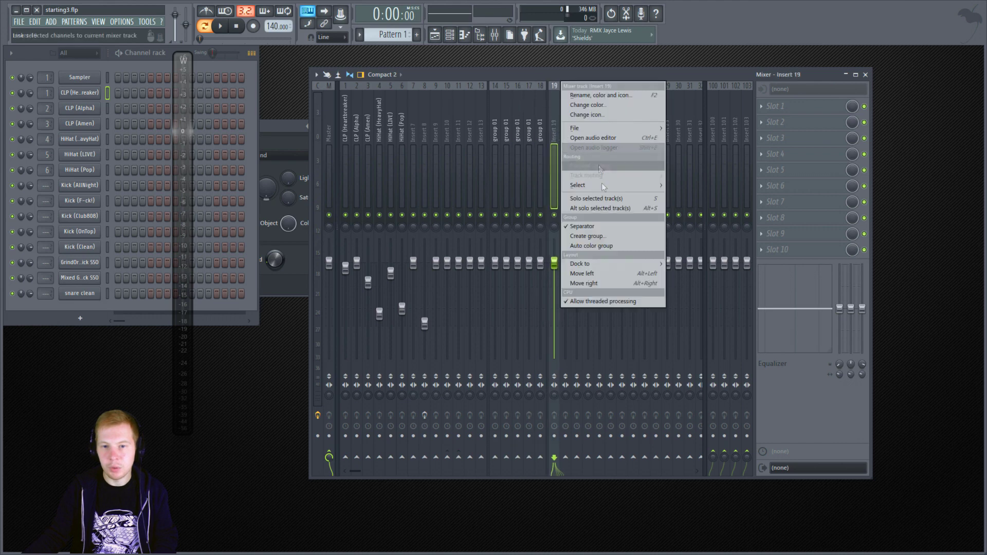
pyautogui.click(590, 226)
pyautogui.rightClick(555, 143)
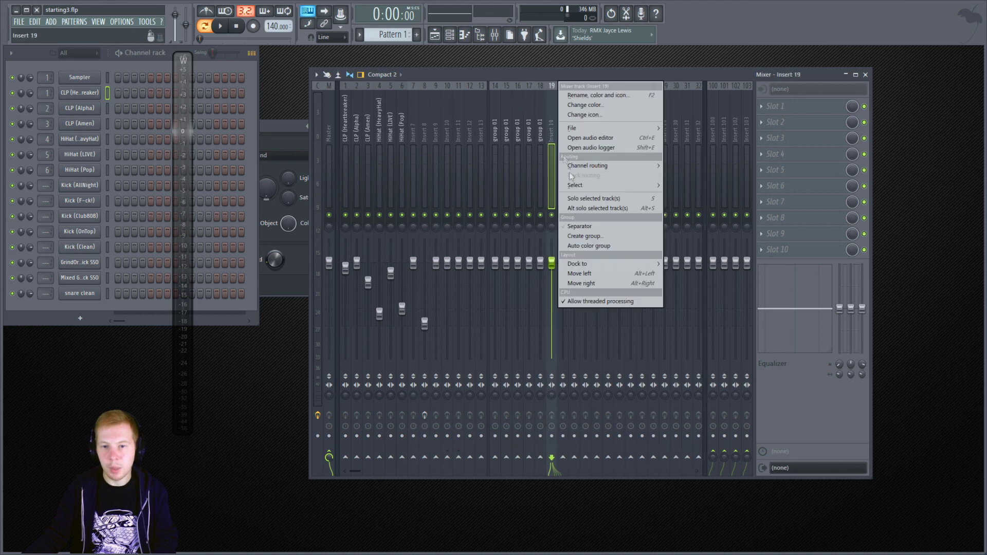
pyautogui.click(582, 227)
# Step: Add separators in front of Insert 24 and Insert 26
pyautogui.rightClick(613, 139)
pyautogui.click(653, 226)
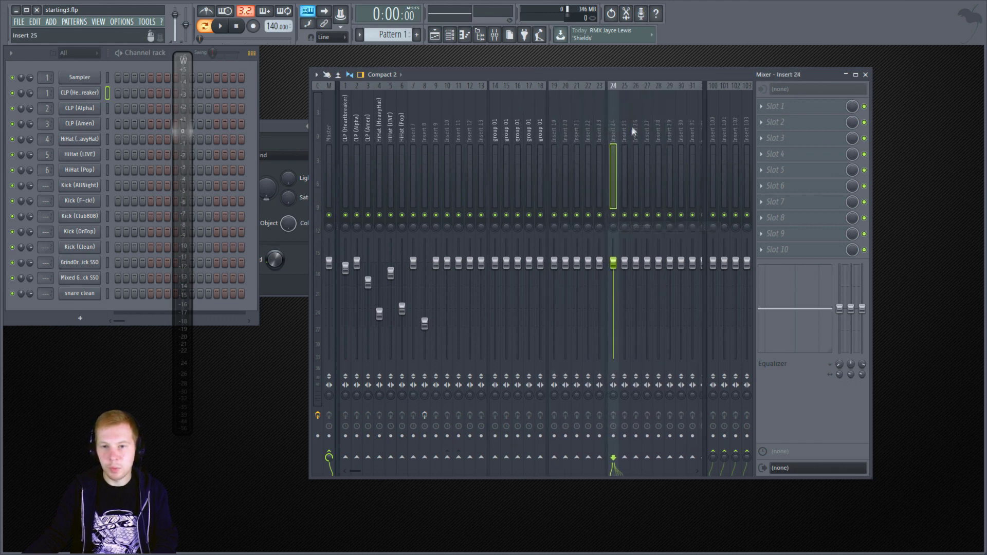
pyautogui.rightClick(637, 129)
pyautogui.click(682, 226)
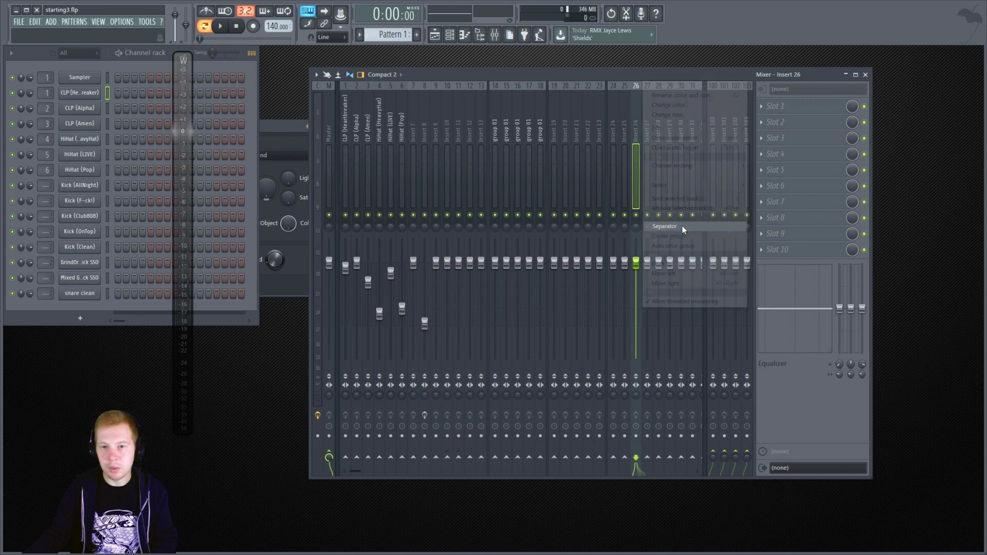
pyautogui.click(613, 131)
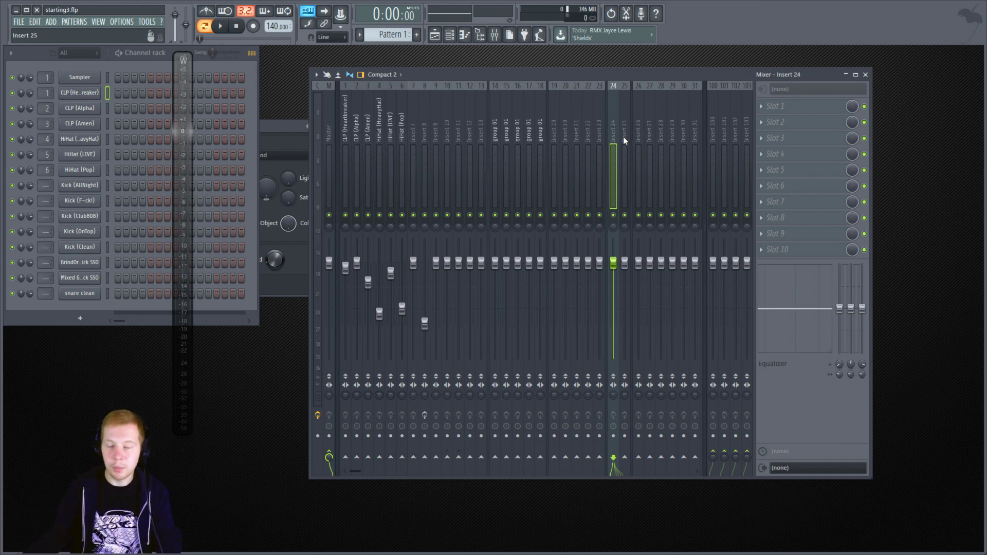
pyautogui.click(566, 139)
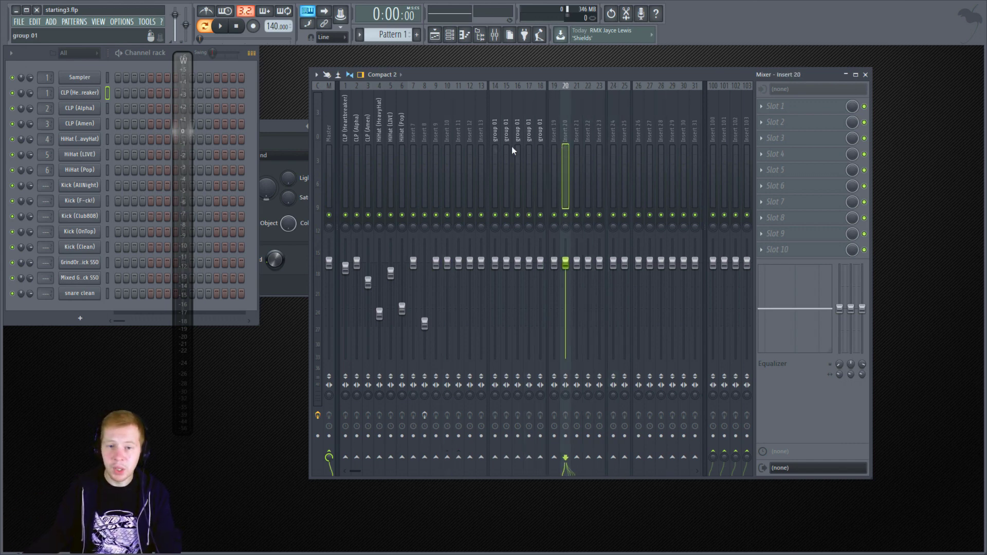
pyautogui.click(483, 147)
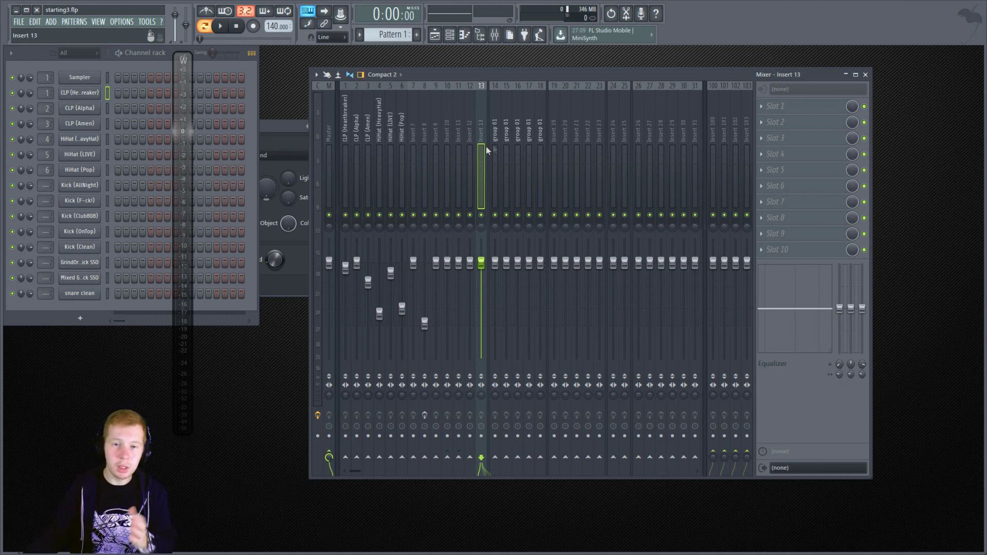
pyautogui.click(500, 121)
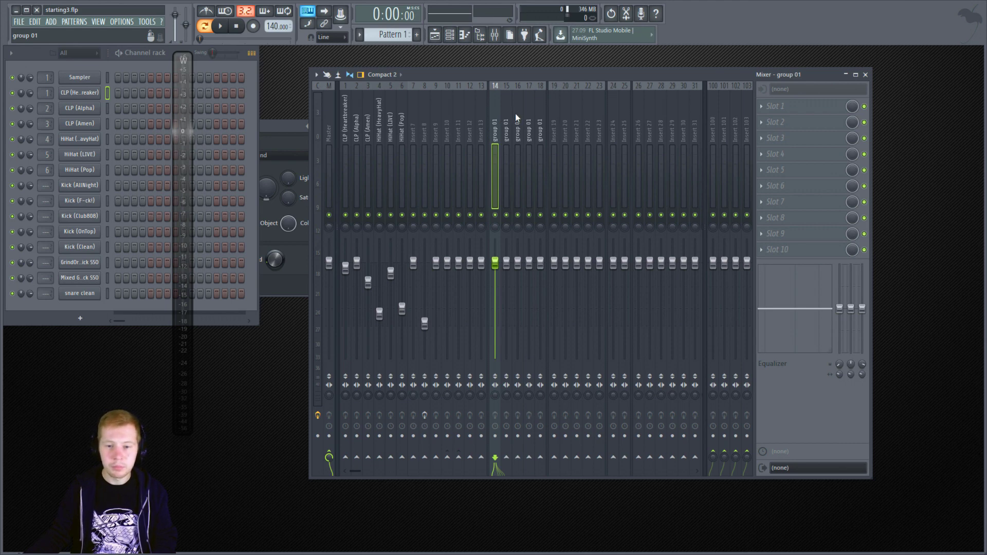
pyautogui.rightClick(437, 120)
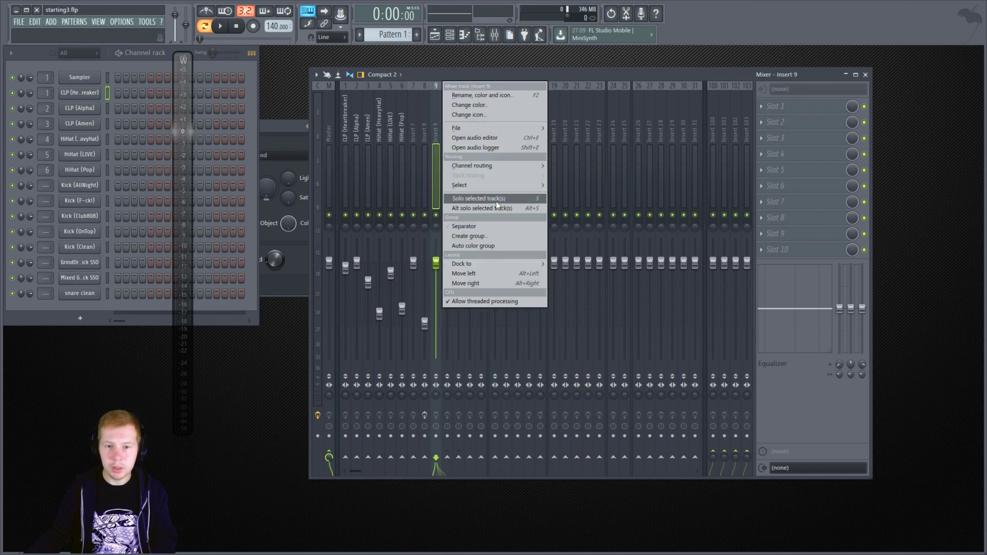
pyautogui.click(409, 174)
# Step: Apply Create group again to mixer tracks 14 to 18, keeping the name group 01 and choosing an olive-yellow color
pyautogui.click(488, 123)
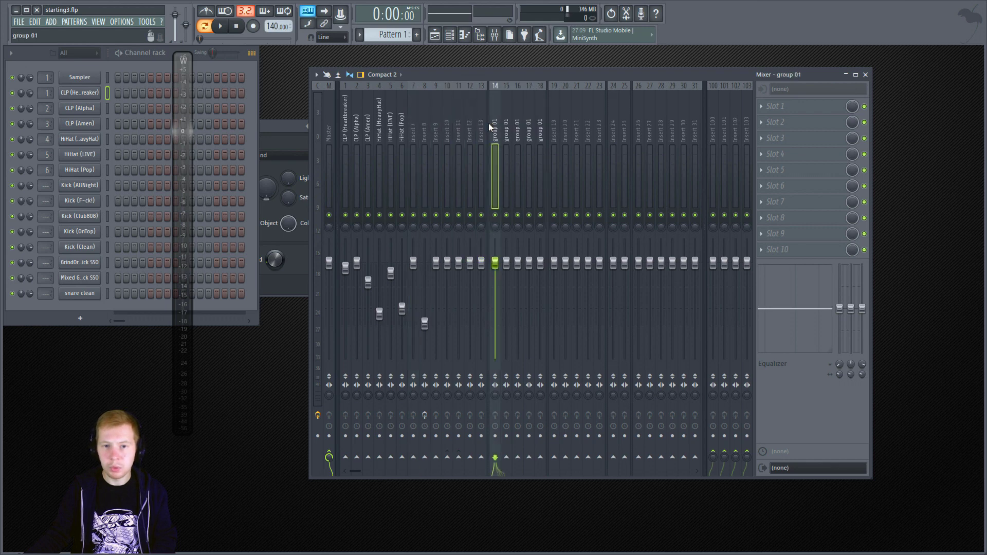
pyautogui.moveTo(501, 130); pyautogui.dragTo(540, 131)
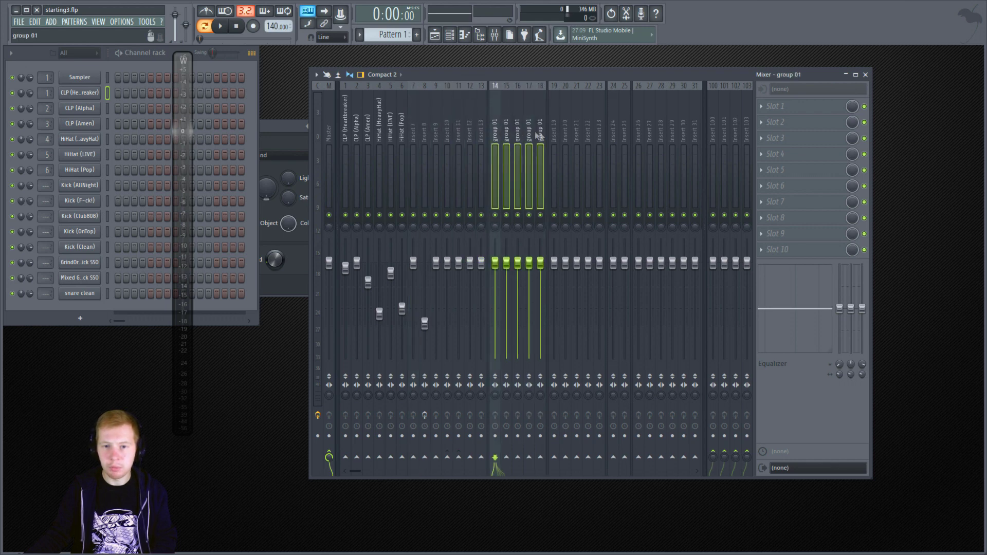
pyautogui.rightClick(537, 83)
pyautogui.click(566, 236)
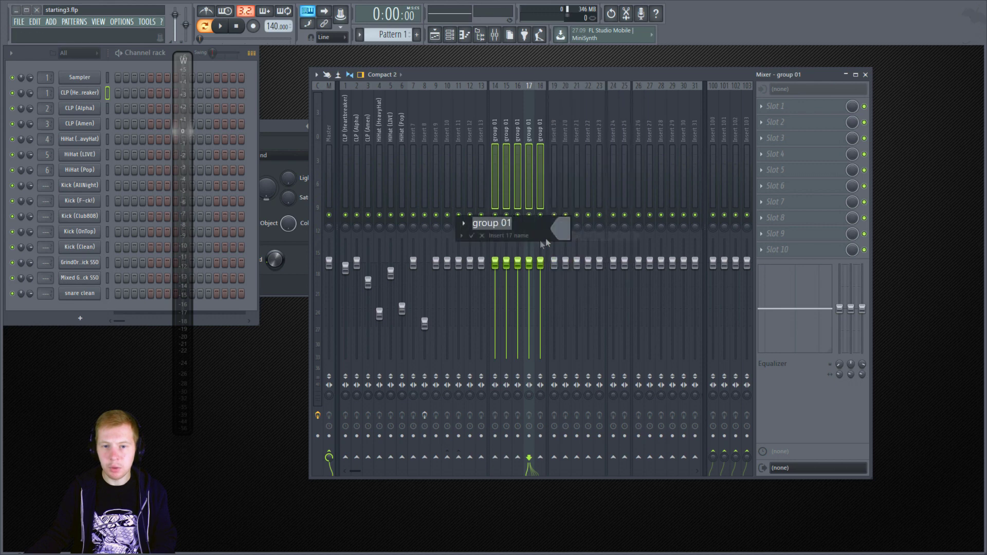
pyautogui.click(561, 229)
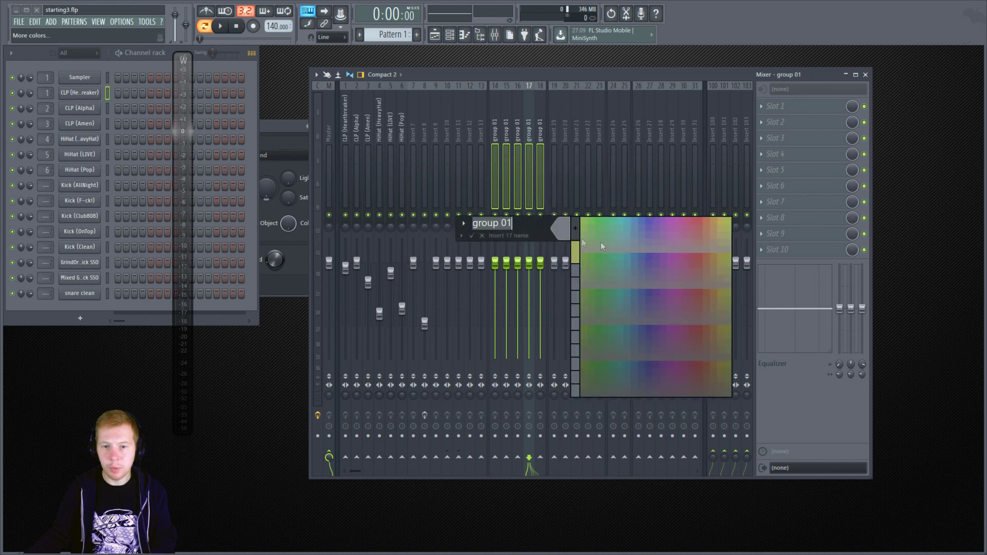
pyautogui.click(729, 258)
pyautogui.press('Return')
# Step: Assign a guitar icon to mixer track 14, the first track of group 01
pyautogui.click(499, 129)
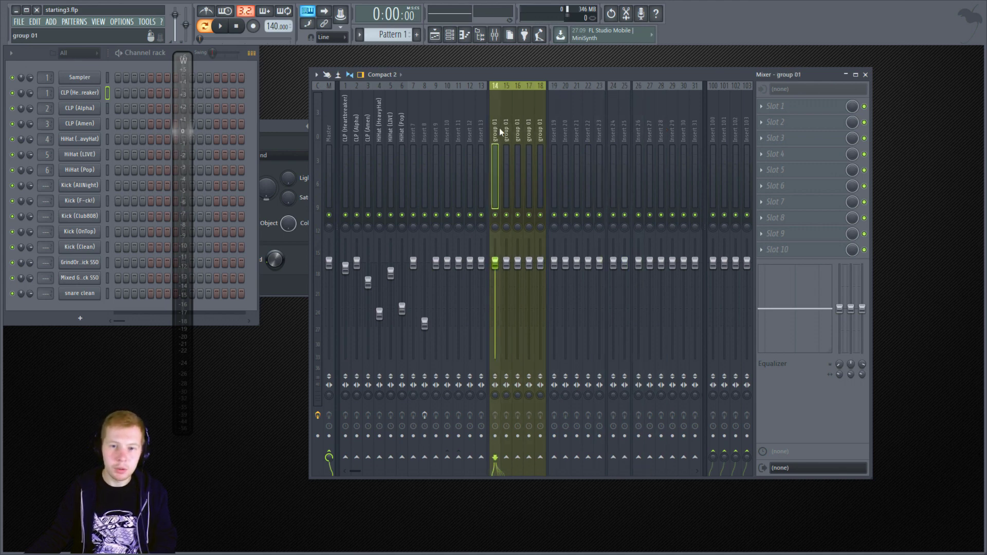
pyautogui.rightClick(499, 130)
pyautogui.click(496, 122)
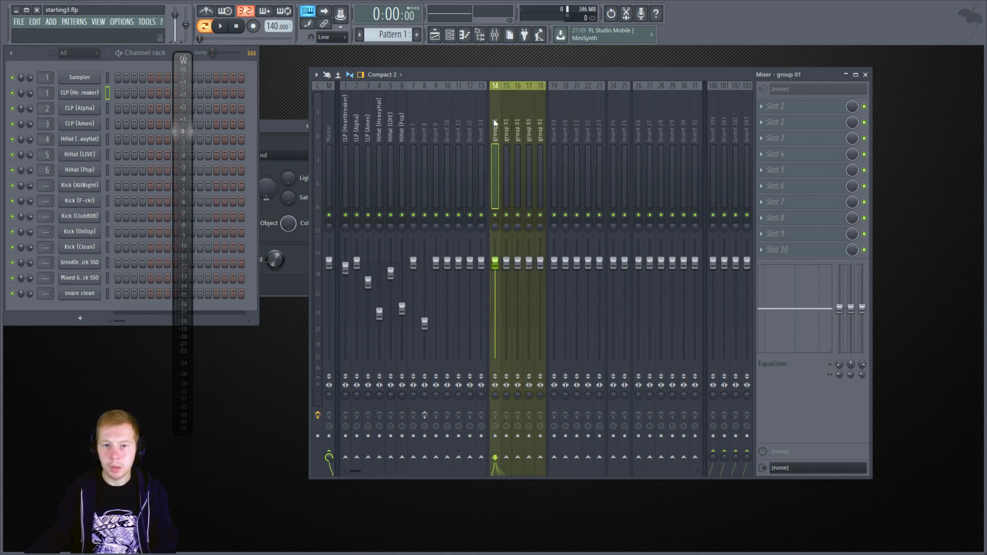
pyautogui.doubleClick(496, 122)
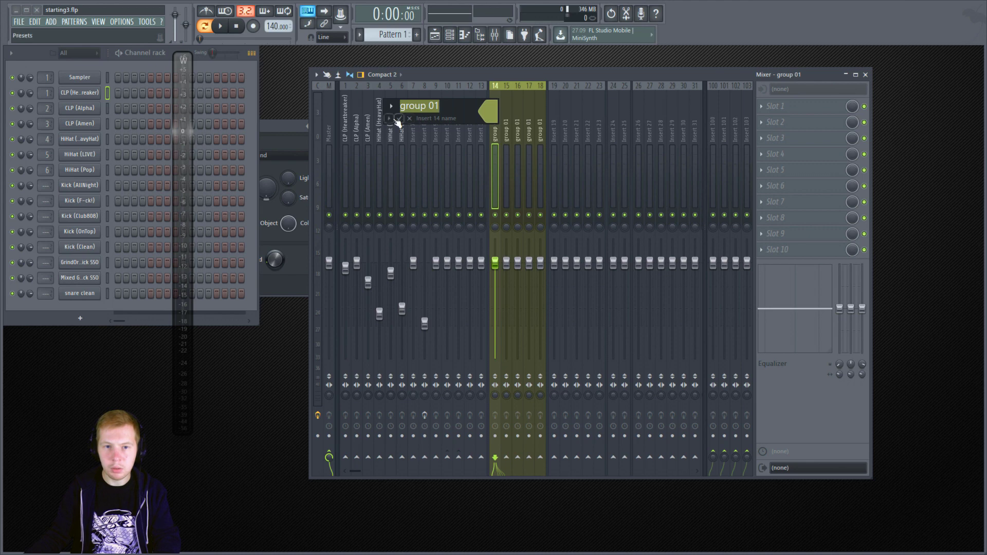
pyautogui.click(493, 135)
pyautogui.rightClick(496, 123)
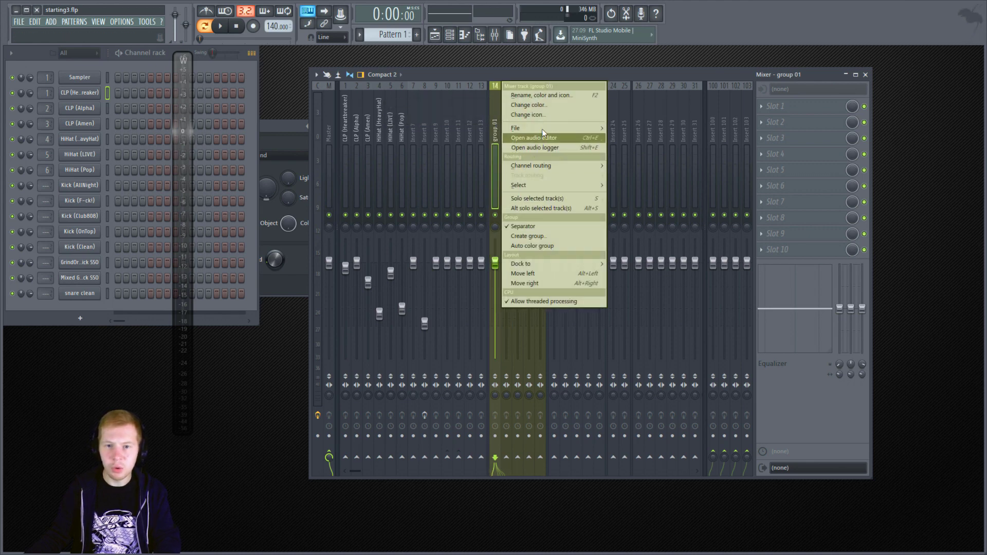
pyautogui.click(544, 114)
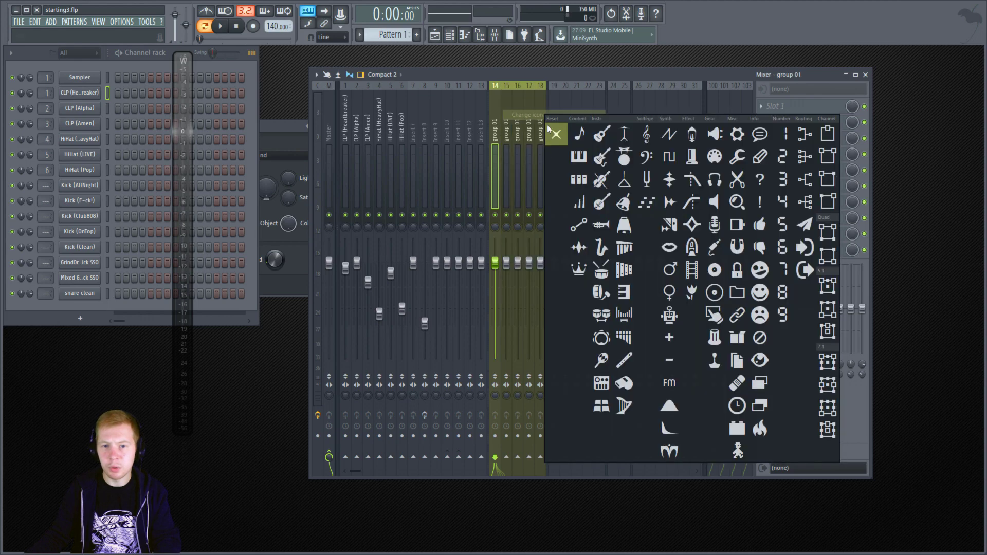
pyautogui.click(608, 157)
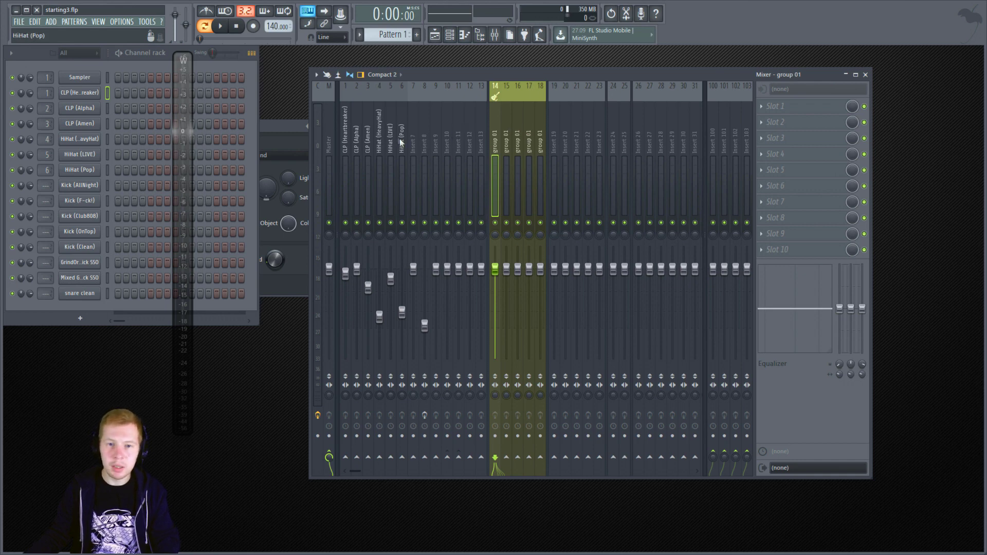
pyautogui.click(540, 142)
pyautogui.click(495, 141)
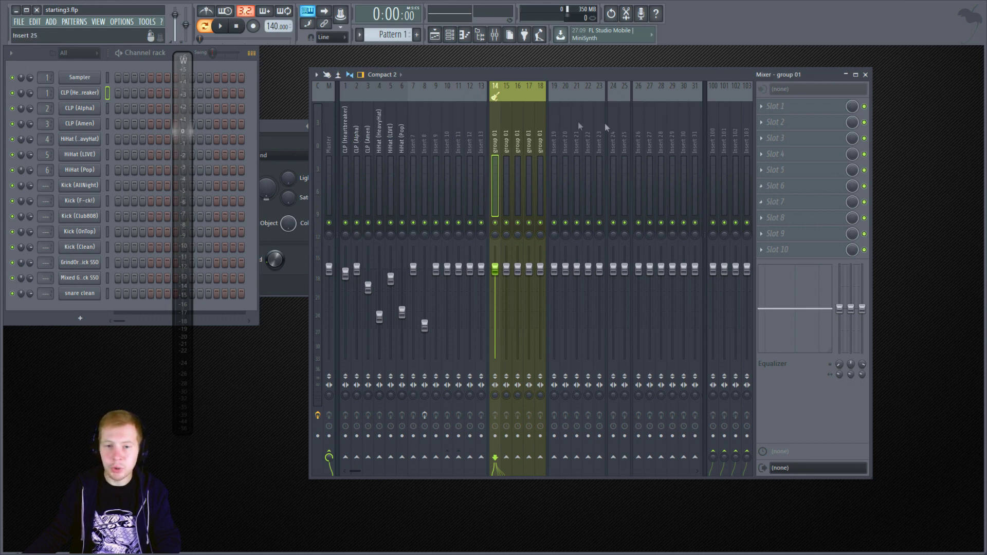
pyautogui.scroll(-6, 523, 136)
pyautogui.scroll(6, 554, 147)
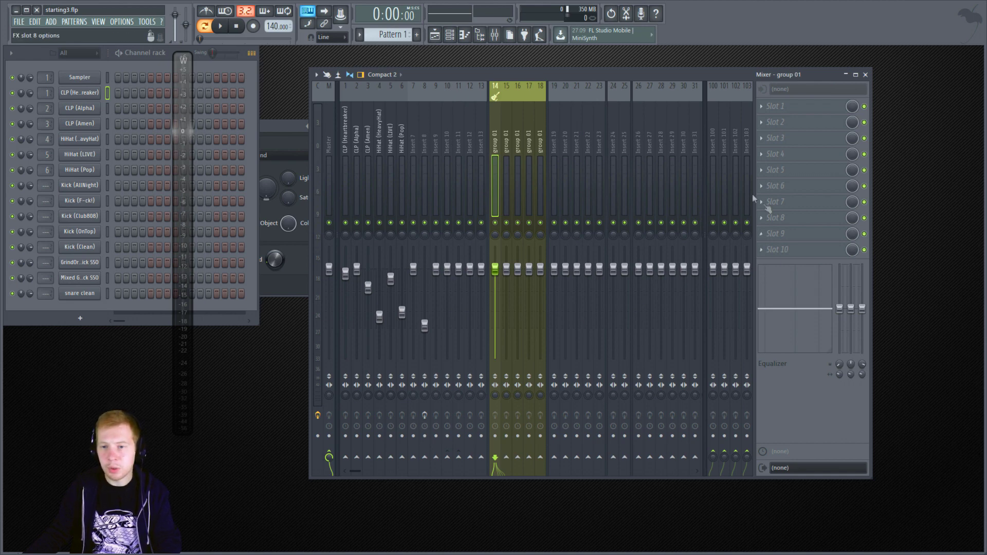
# Step: Shape mixer track 14's equalizer by cutting the low and high shelves about 10 dB and boosting the middle band about 8 dB
pyautogui.moveTo(844, 315); pyautogui.dragTo(862, 352)
pyautogui.moveTo(851, 264); pyautogui.dragTo(851, 273)
pyautogui.moveTo(863, 353); pyautogui.dragTo(839, 331)
pyautogui.rightClick(851, 273)
pyautogui.click(866, 282)
pyautogui.rightClick(851, 309)
pyautogui.click(860, 317)
pyautogui.moveTo(851, 307); pyautogui.dragTo(850, 288)
pyautogui.rightClick(850, 288)
pyautogui.press('Escape')
pyautogui.moveTo(851, 363)
pyautogui.mouseDown()
pyautogui.moveTo(852, 354)
pyautogui.moveTo(851, 368)
pyautogui.moveTo(839, 359)
pyautogui.moveTo(864, 372)
pyautogui.mouseUp()
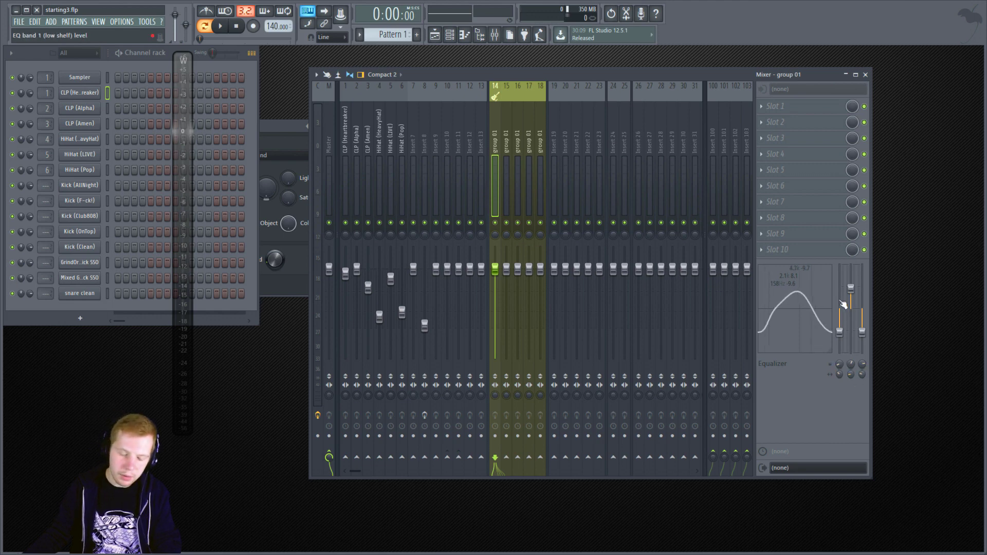
# Step: Load Fruity Reeverb 2 into effect slots 1 and 2 of mixer track 14
pyautogui.click(784, 107)
pyautogui.click(835, 132)
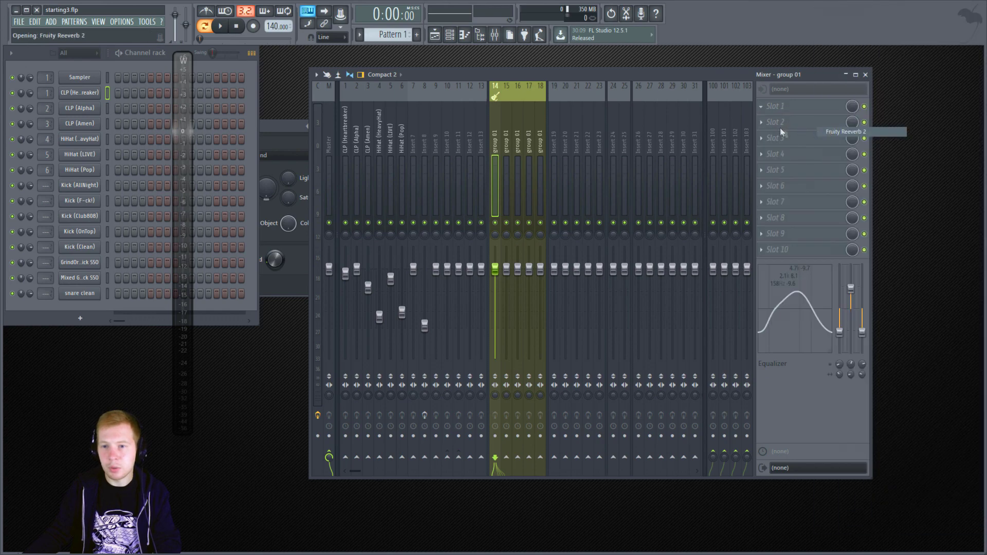
pyautogui.click(770, 122)
pyautogui.click(837, 132)
# Step: Load Fruity Compressor into slot 3 and Decimort 2 into slot 4 of mixer track 14, and close the Decimort 2 editor
pyautogui.click(771, 138)
pyautogui.click(848, 216)
pyautogui.click(778, 155)
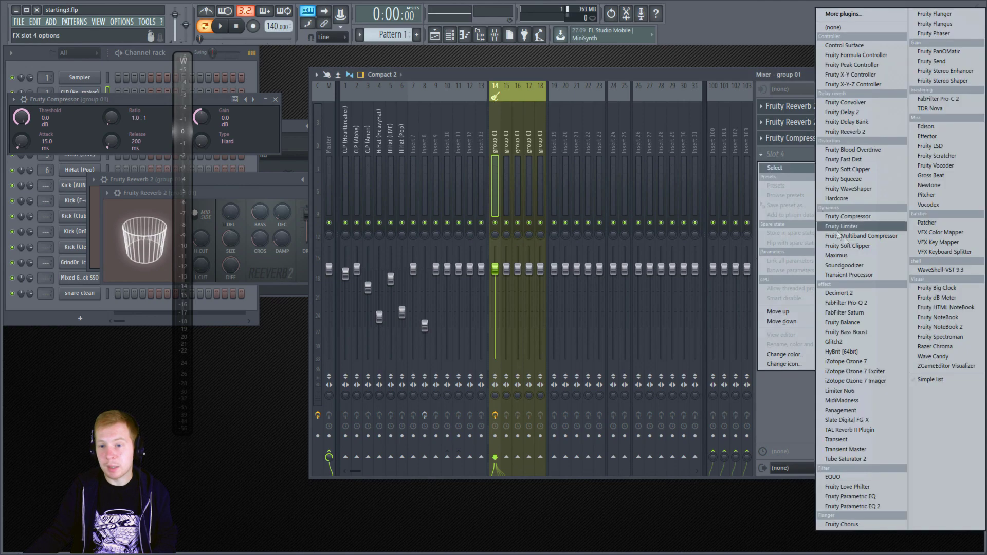
pyautogui.click(854, 291)
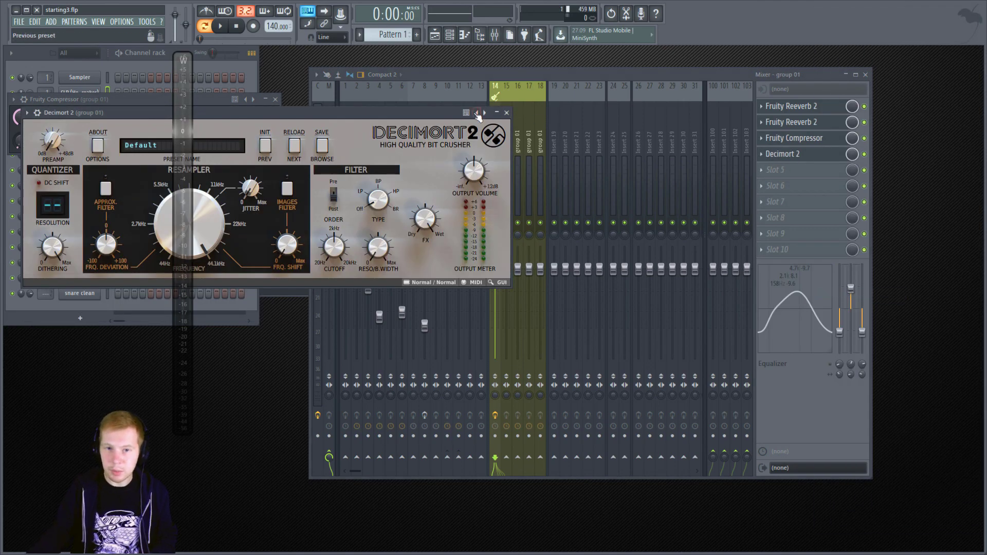
pyautogui.click(506, 113)
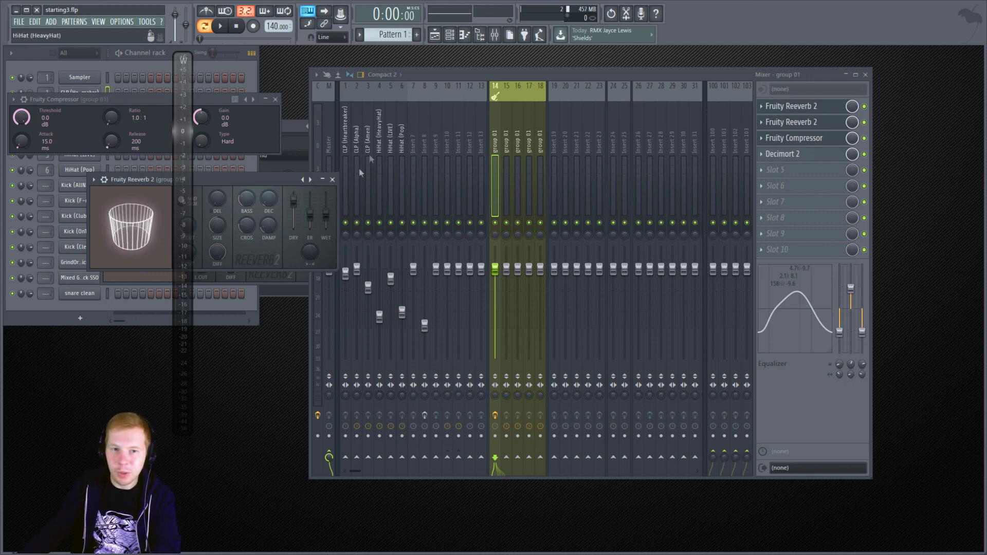
# Step: Open the CLP (Heartbreaker) channel's sample settings and return to mixer track 14
pyautogui.click(498, 128)
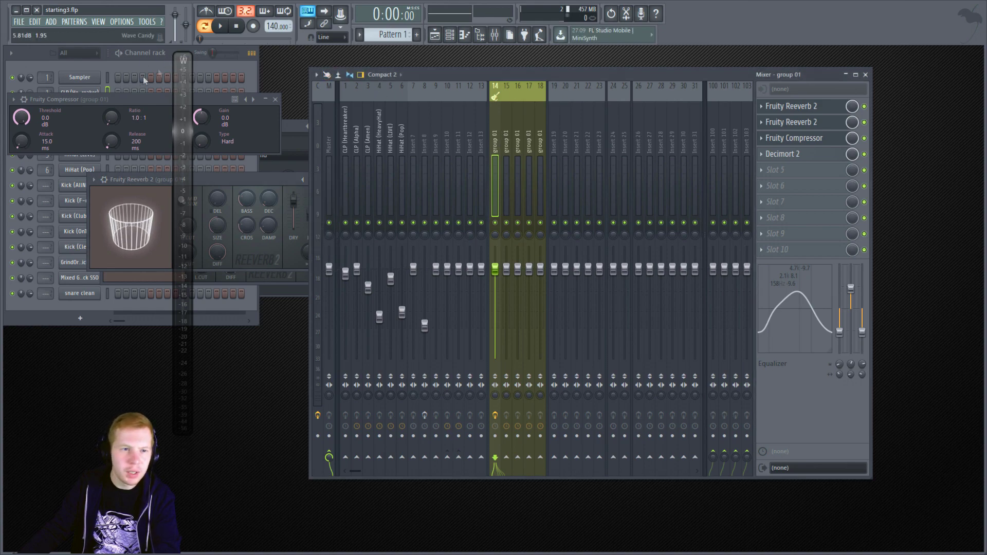
pyautogui.click(80, 92)
pyautogui.click(492, 114)
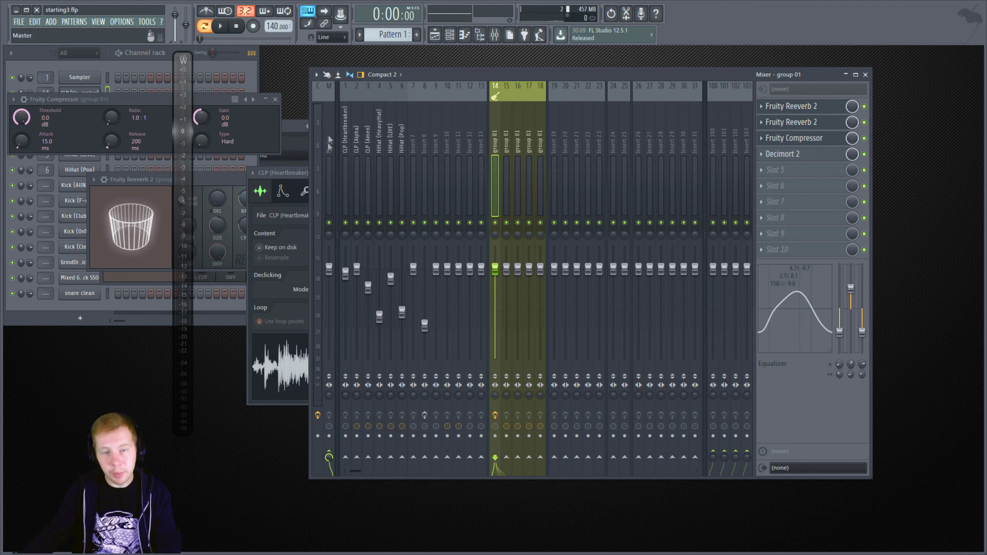
# Step: Move Decimort 2 from slot 4 to slot 1, ahead of the reverbs and compressor on mixer track 14
pyautogui.click(794, 155)
pyautogui.click(794, 155)
pyautogui.moveTo(794, 157); pyautogui.dragTo(796, 111)
pyautogui.click(796, 112)
pyautogui.click(790, 109)
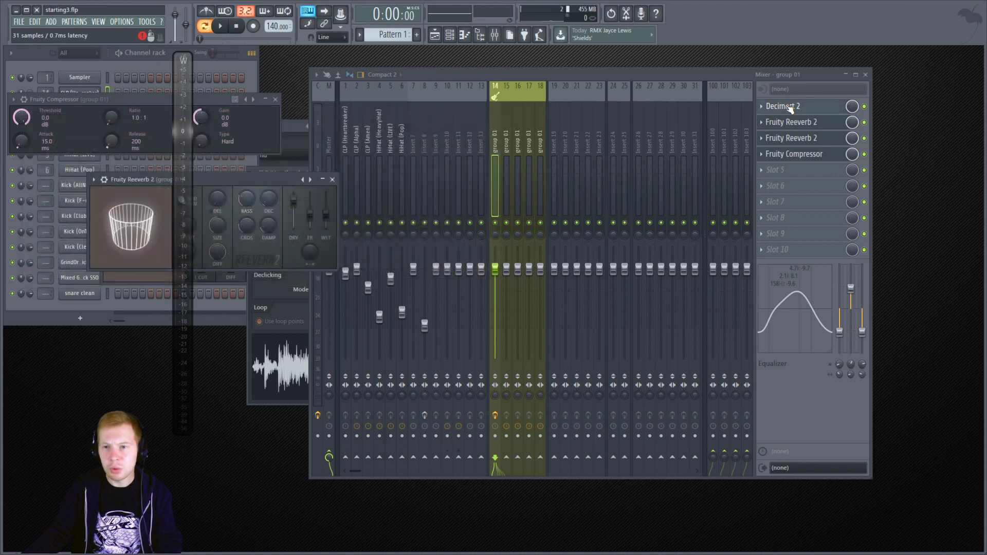
# Step: Move Decimort 2 one slot down in the effect chain and back up to slot 1
pyautogui.click(762, 107)
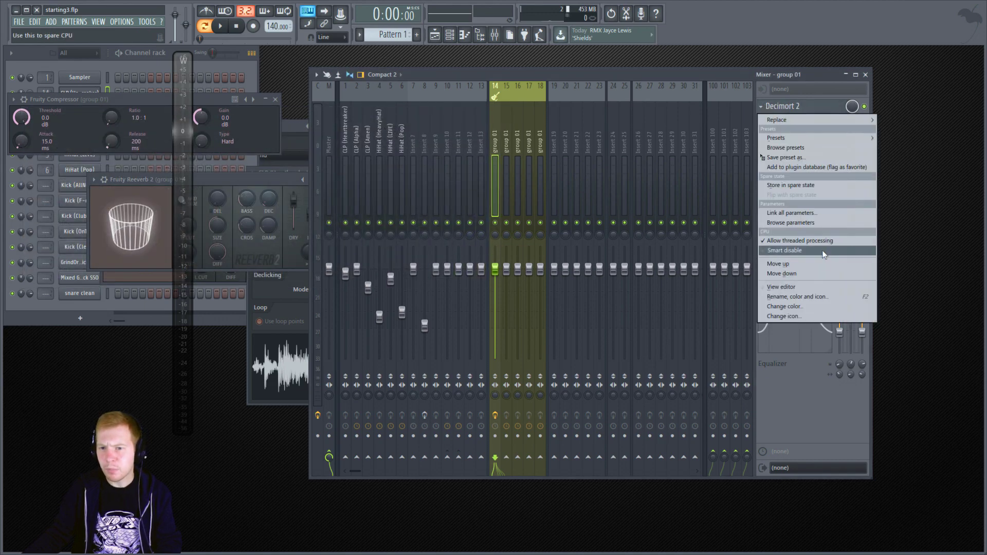
pyautogui.click(794, 273)
pyautogui.click(762, 123)
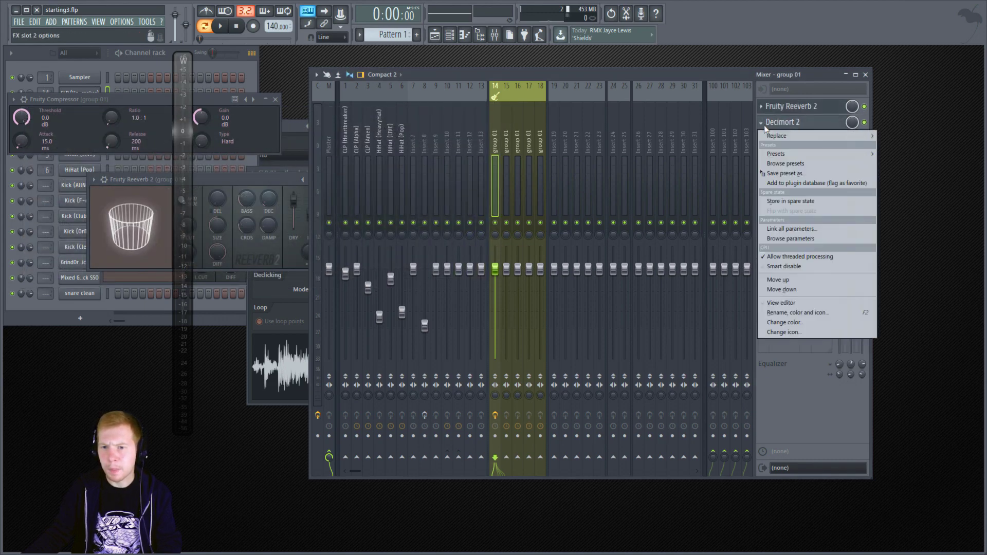
pyautogui.click(801, 270)
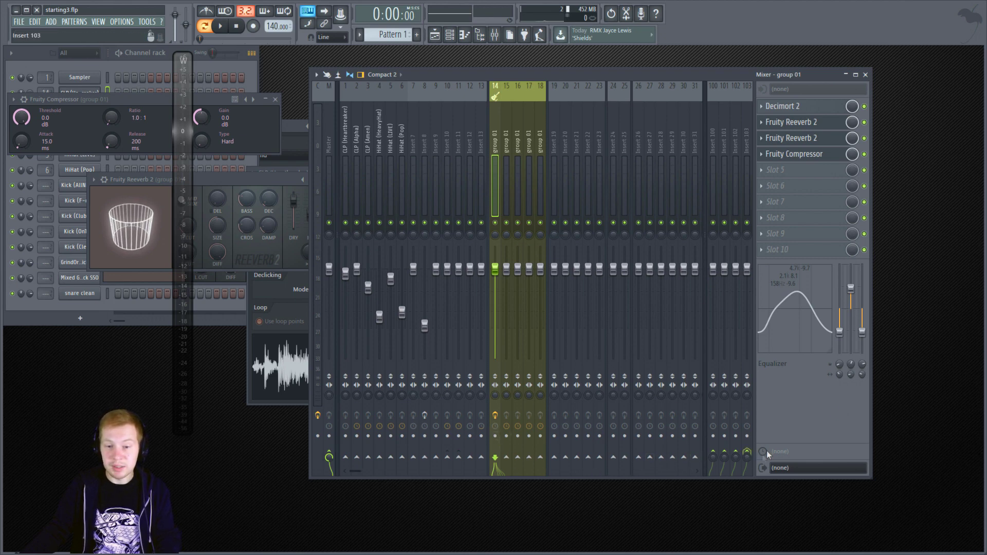
pyautogui.click(317, 75)
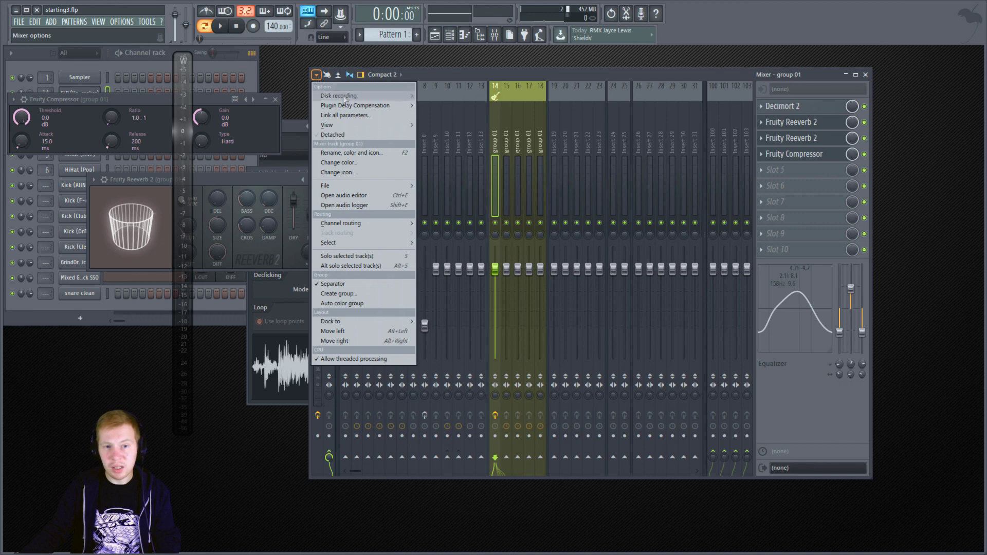
pyautogui.moveTo(354, 99)
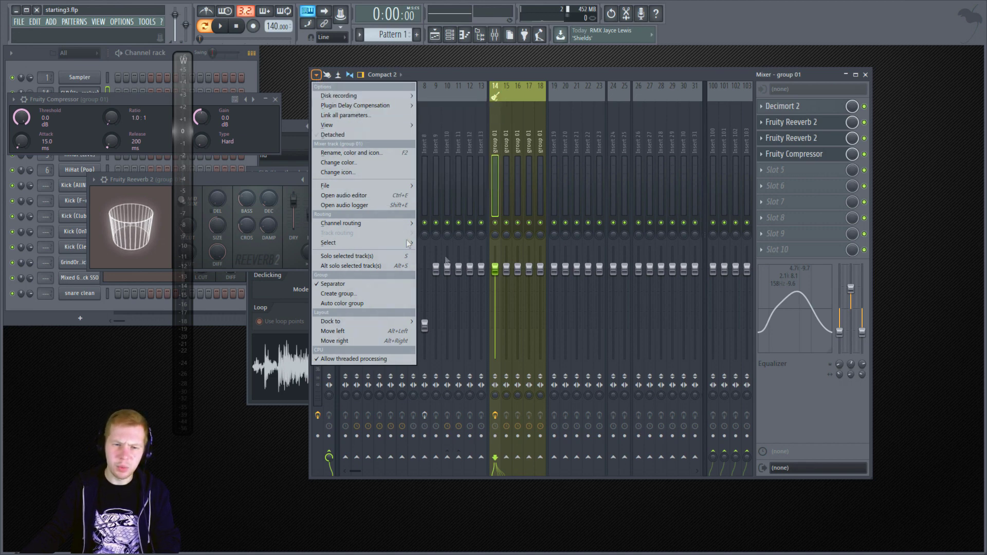
pyautogui.click(581, 75)
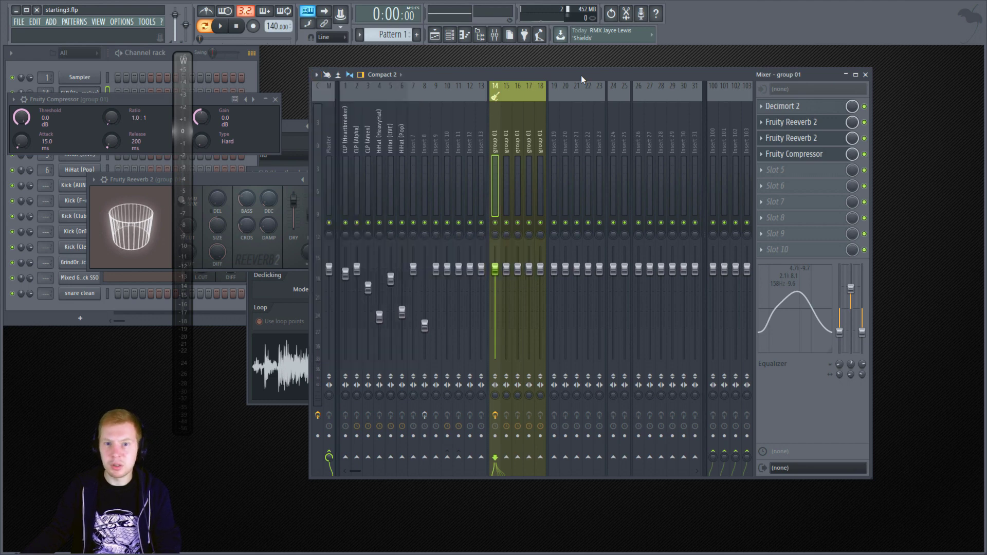